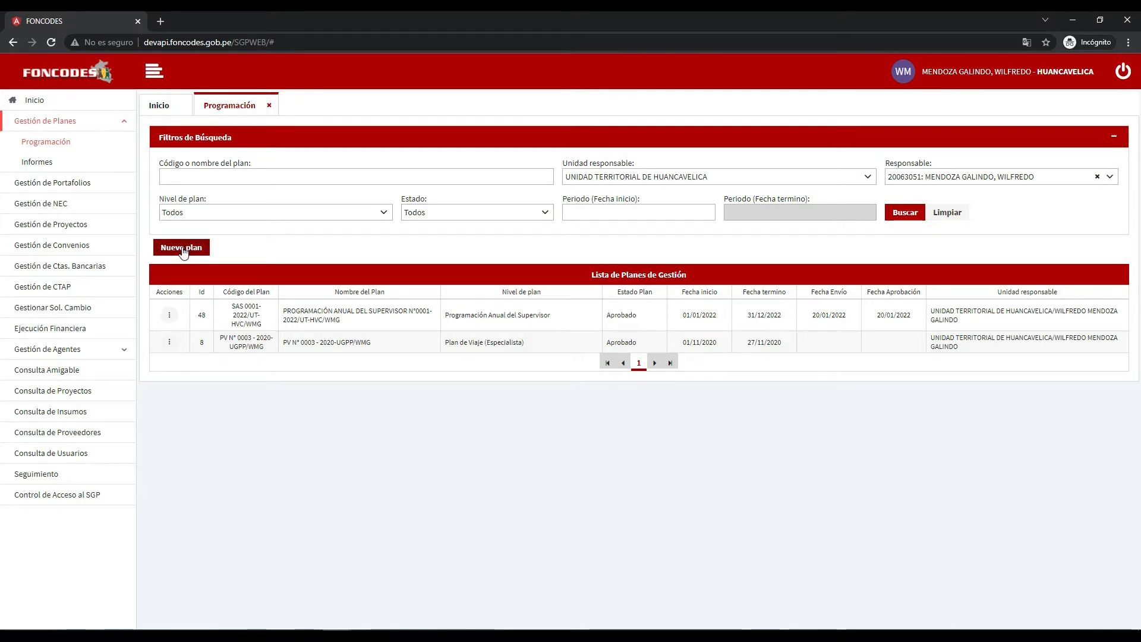
# - Start a new plan with the level Programacion Anual de la UT and the start date 04/01/2022
pyautogui.click(202, 253)
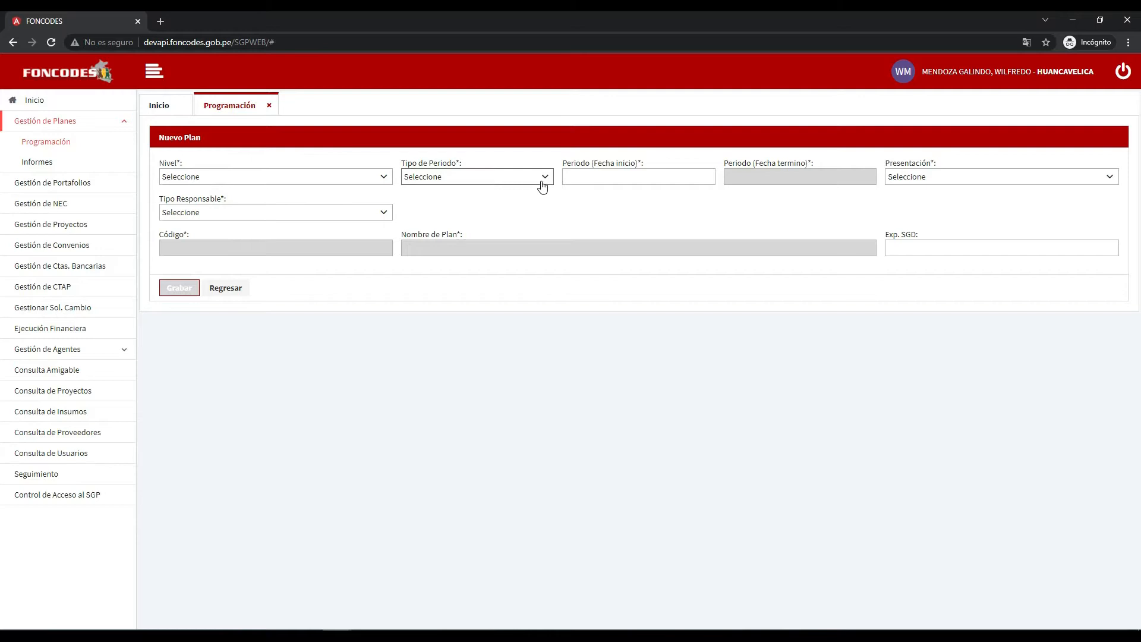
pyautogui.click(286, 176)
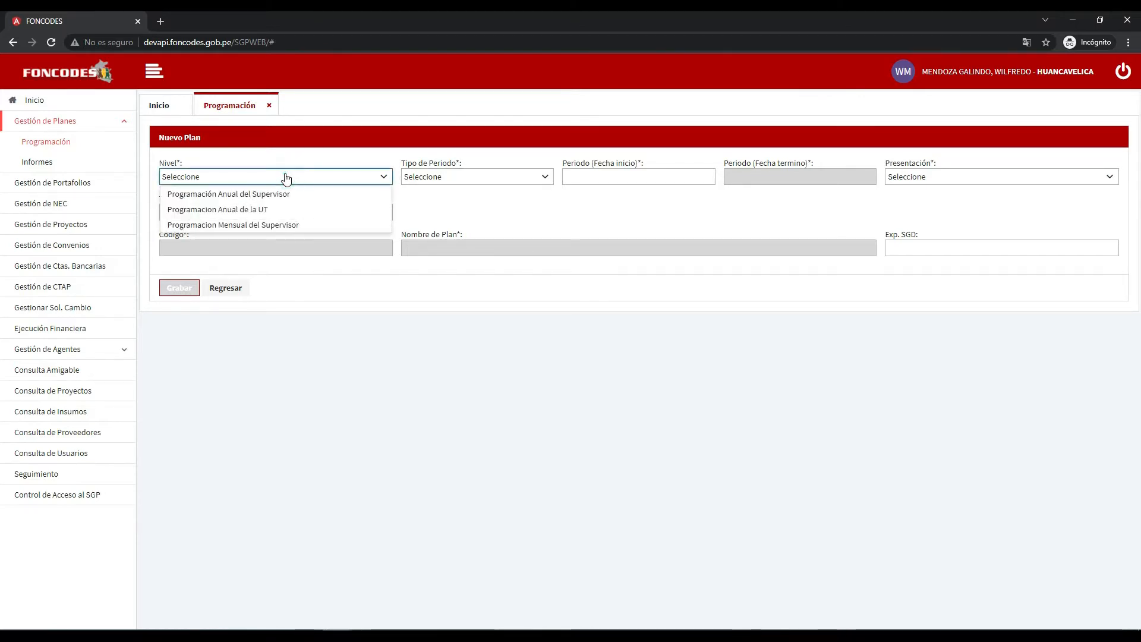
pyautogui.click(278, 214)
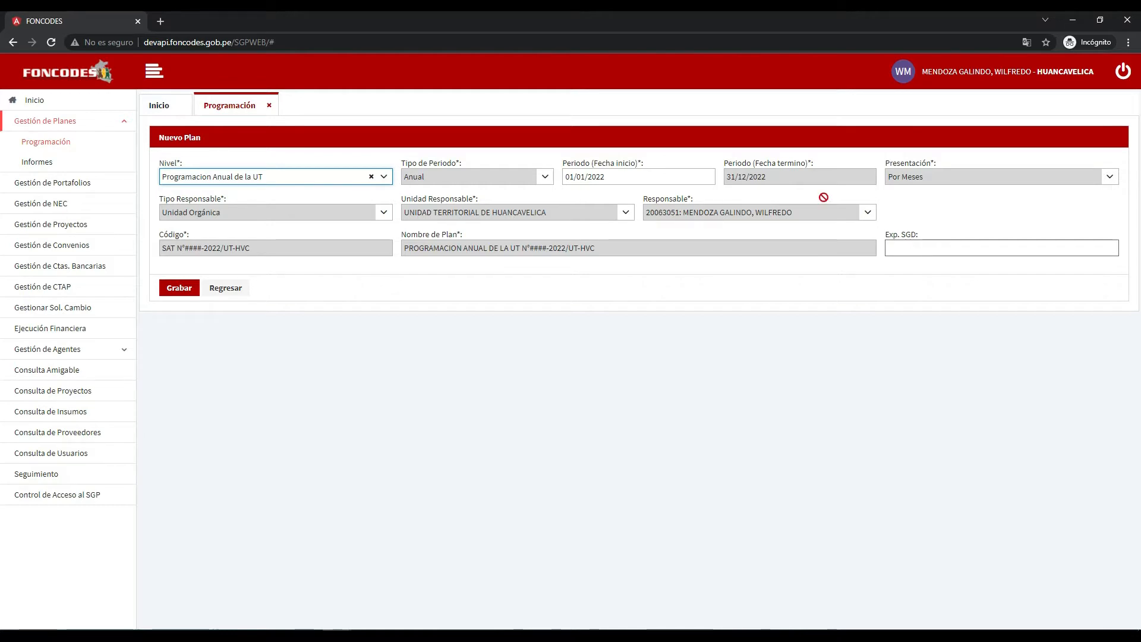
pyautogui.click(637, 180)
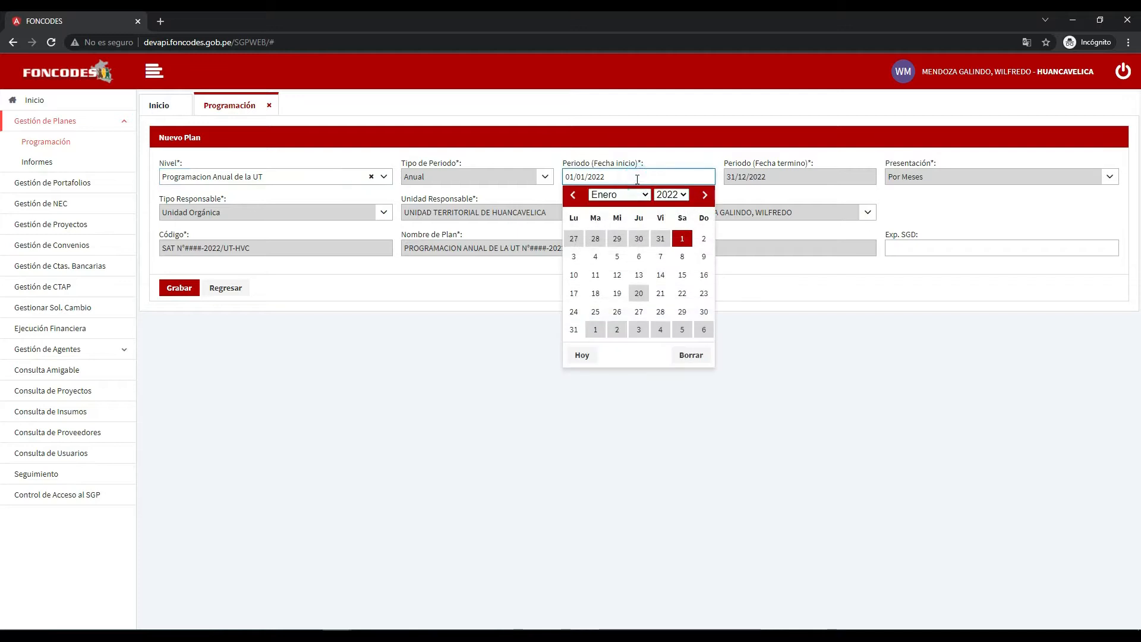
pyautogui.click(596, 256)
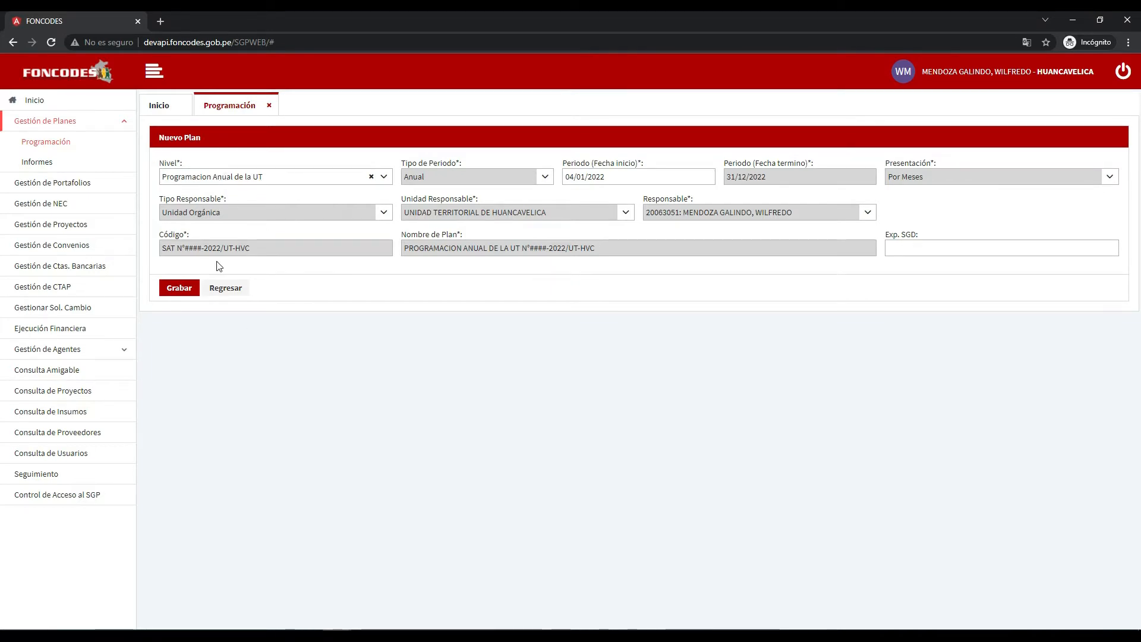
# - Save the new plan, confirming that its data is recorded, and open the generation of its activities
pyautogui.click(188, 290)
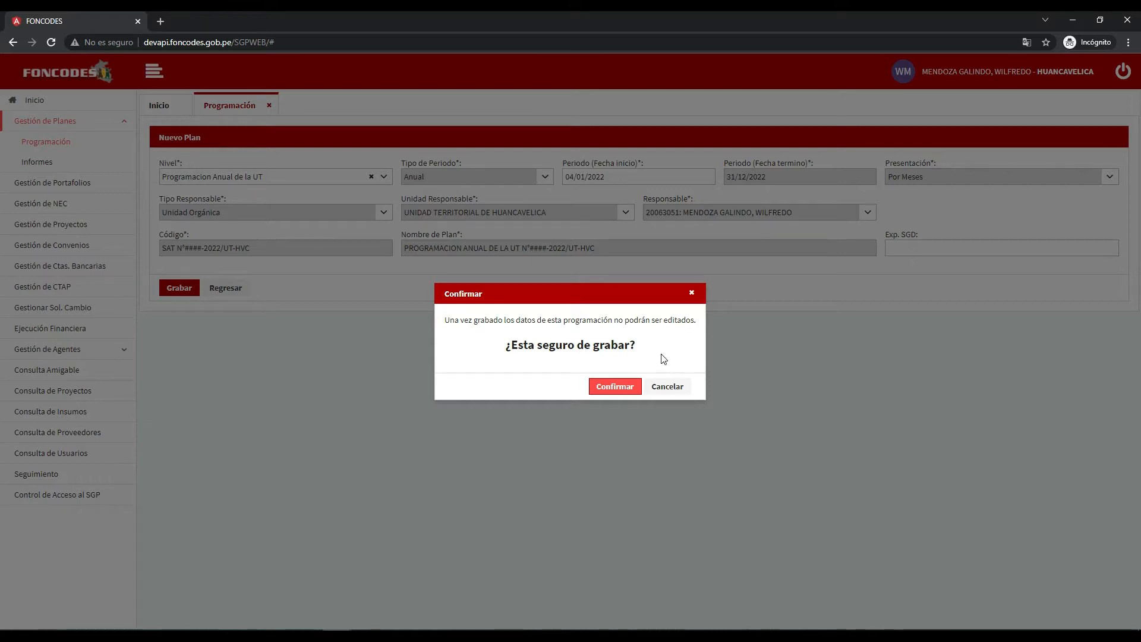
pyautogui.click(628, 393)
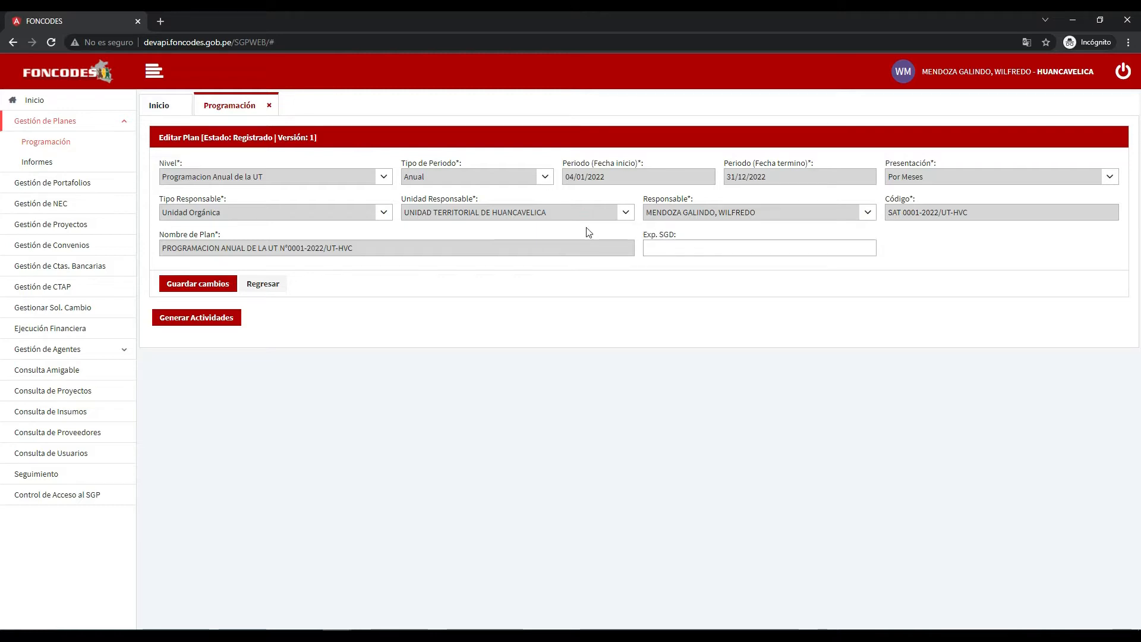
pyautogui.click(648, 245)
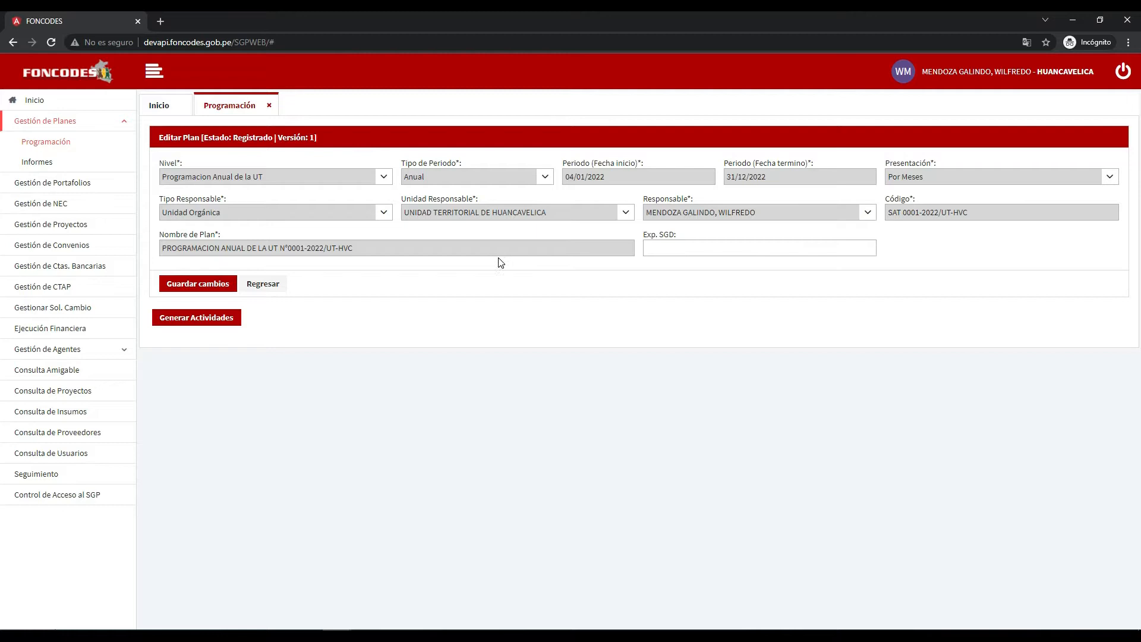
pyautogui.click(194, 285)
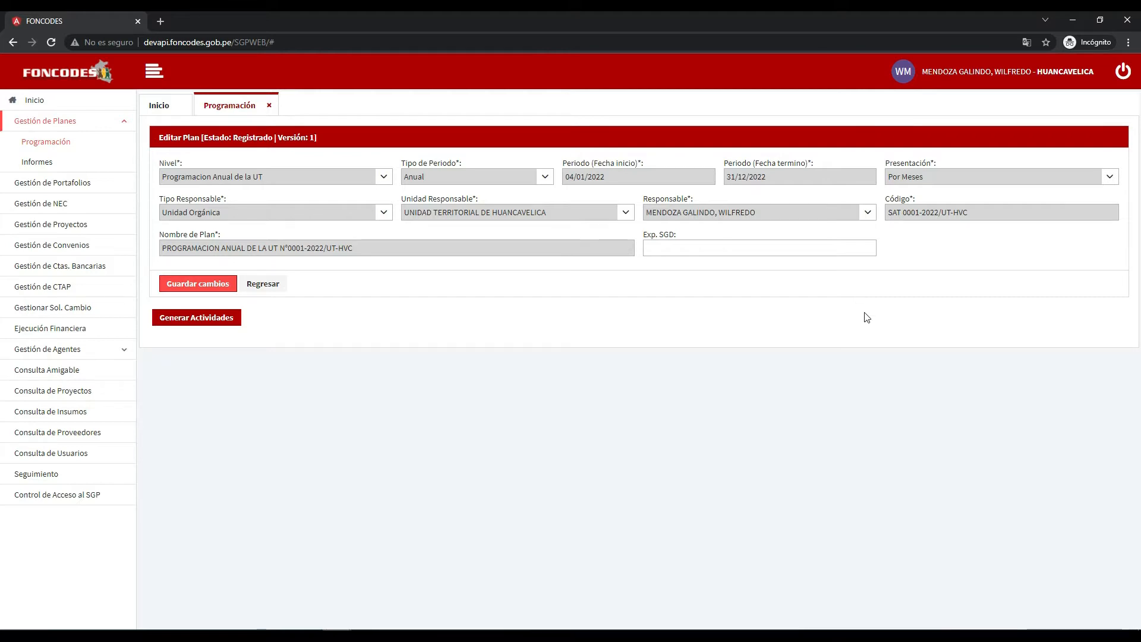
pyautogui.click(216, 321)
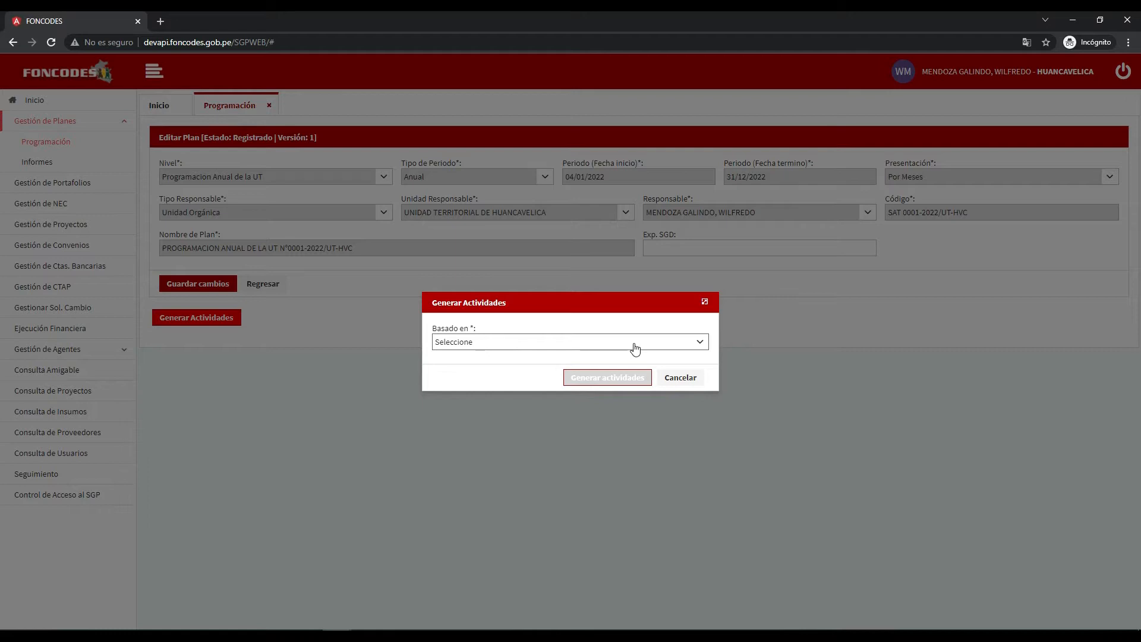
pyautogui.click(654, 348)
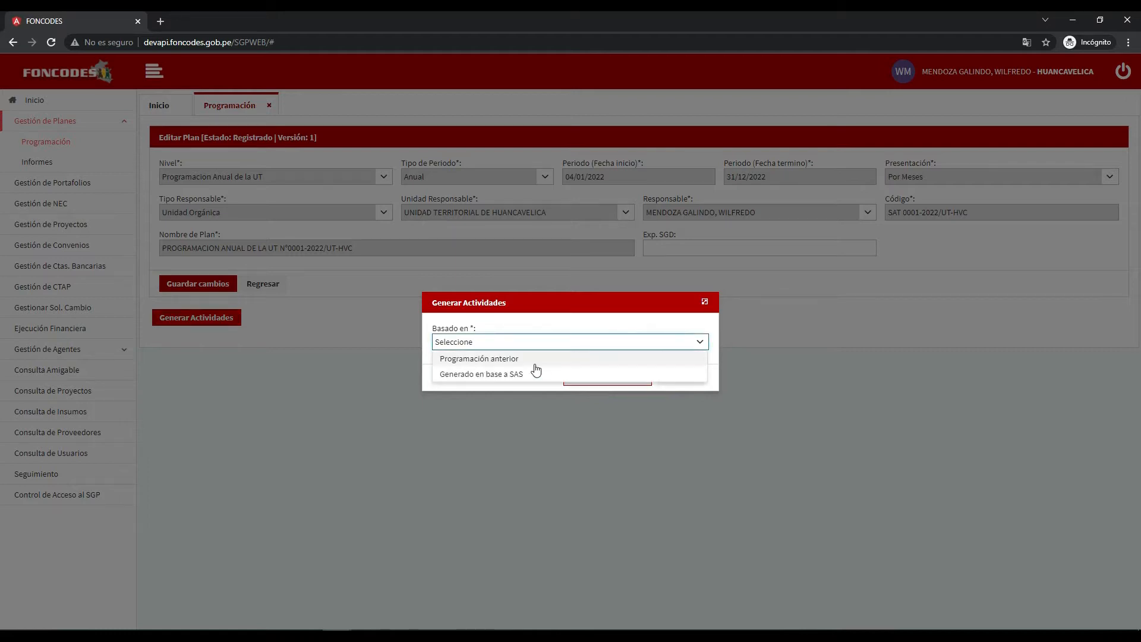
pyautogui.click(501, 360)
pyautogui.click(473, 363)
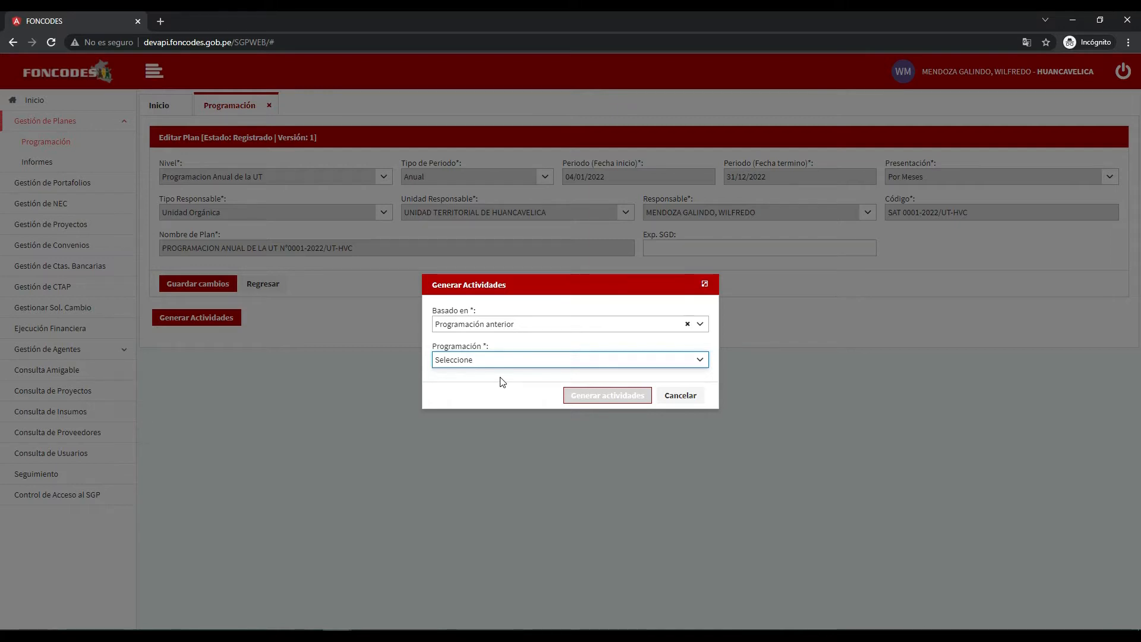
# - Generate the plan's activities using the basis Generado en base a SAS
pyautogui.click(518, 330)
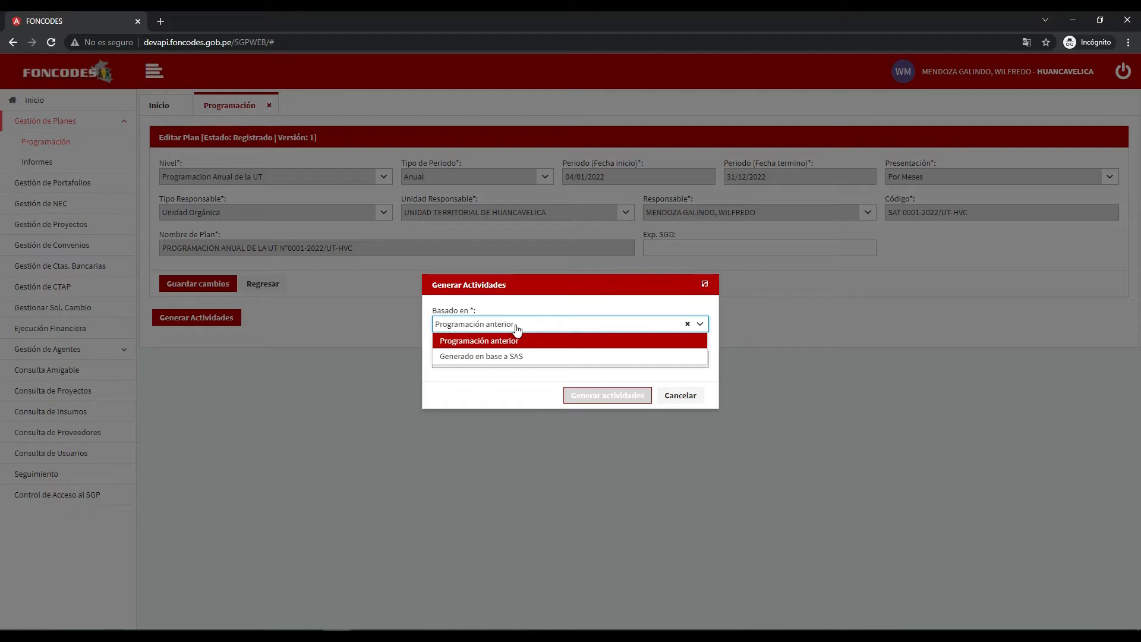
pyautogui.click(536, 356)
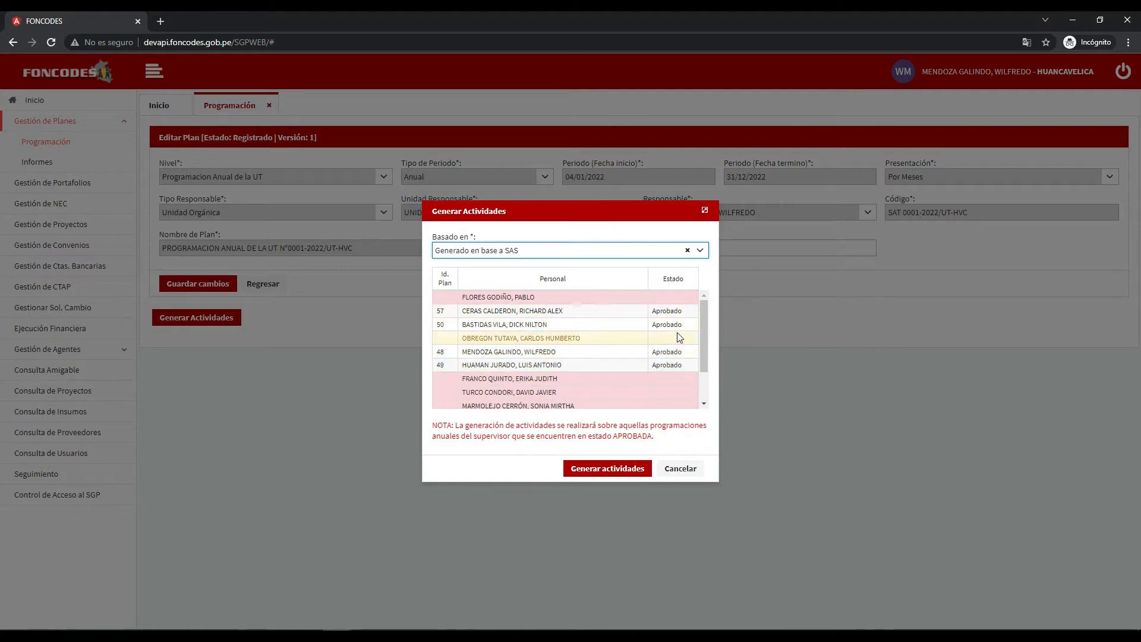
pyautogui.click(602, 310)
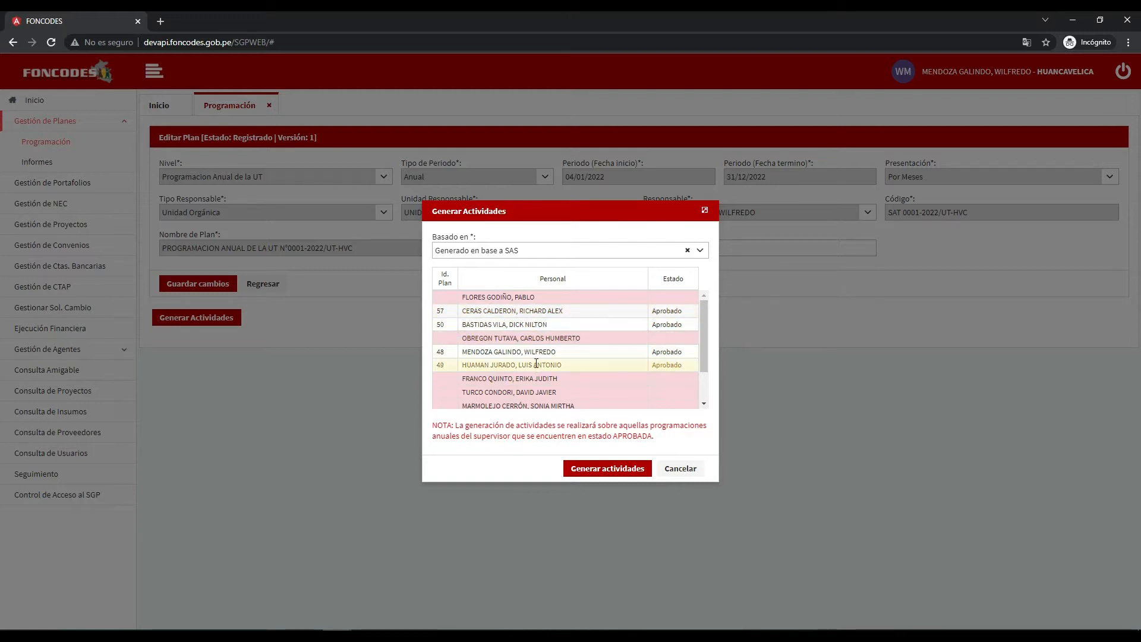
pyautogui.click(622, 471)
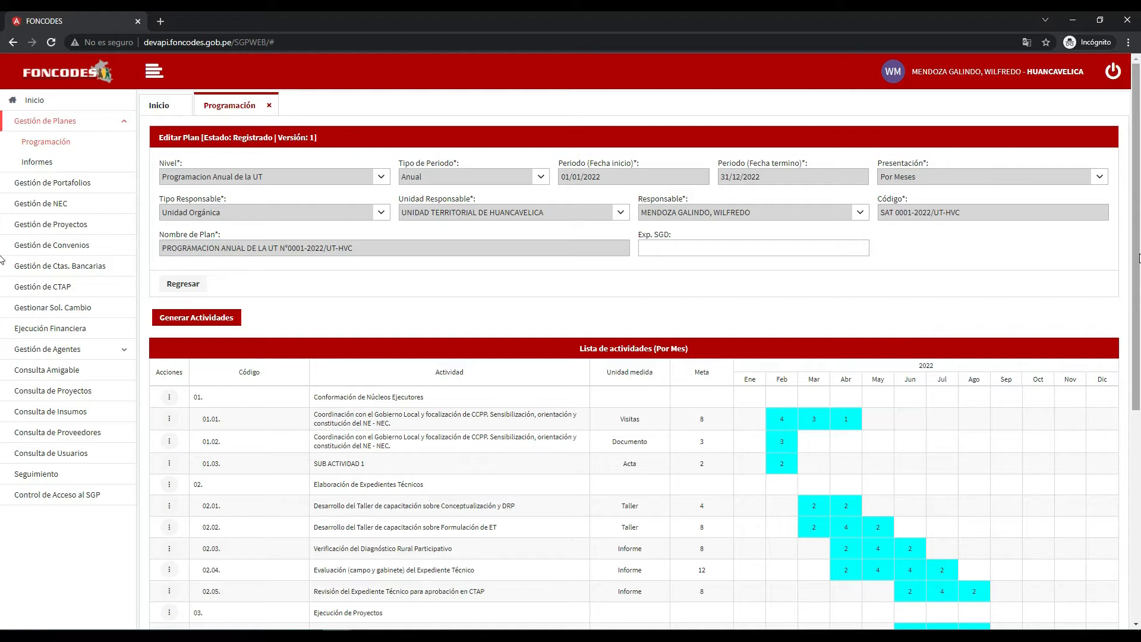
# - Review the full list of generated activities with their units, goals and monthly 2022 schedule
pyautogui.scroll(-2, 2, 328)
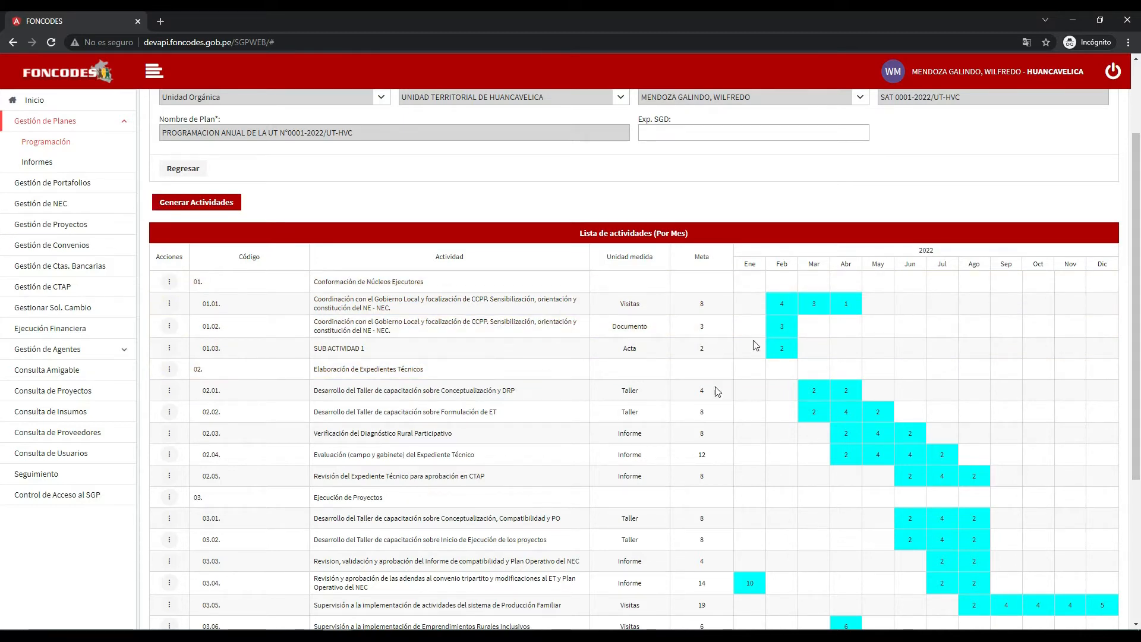
pyautogui.click(377, 349)
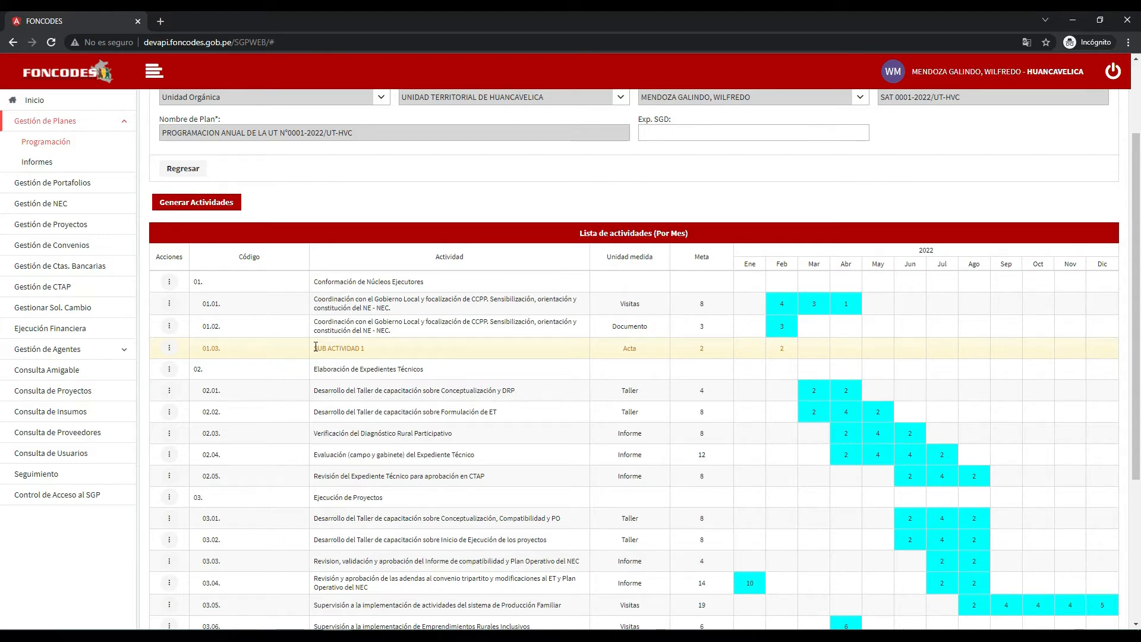
pyautogui.scroll(-2, 2, 378)
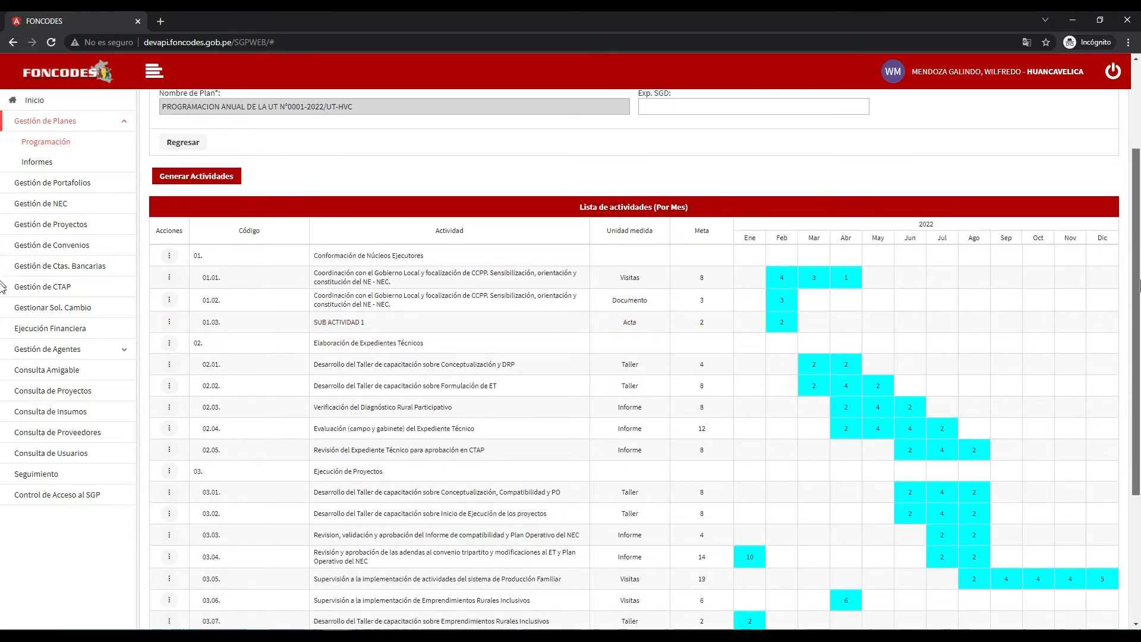
pyautogui.scroll(-2, 3, 379)
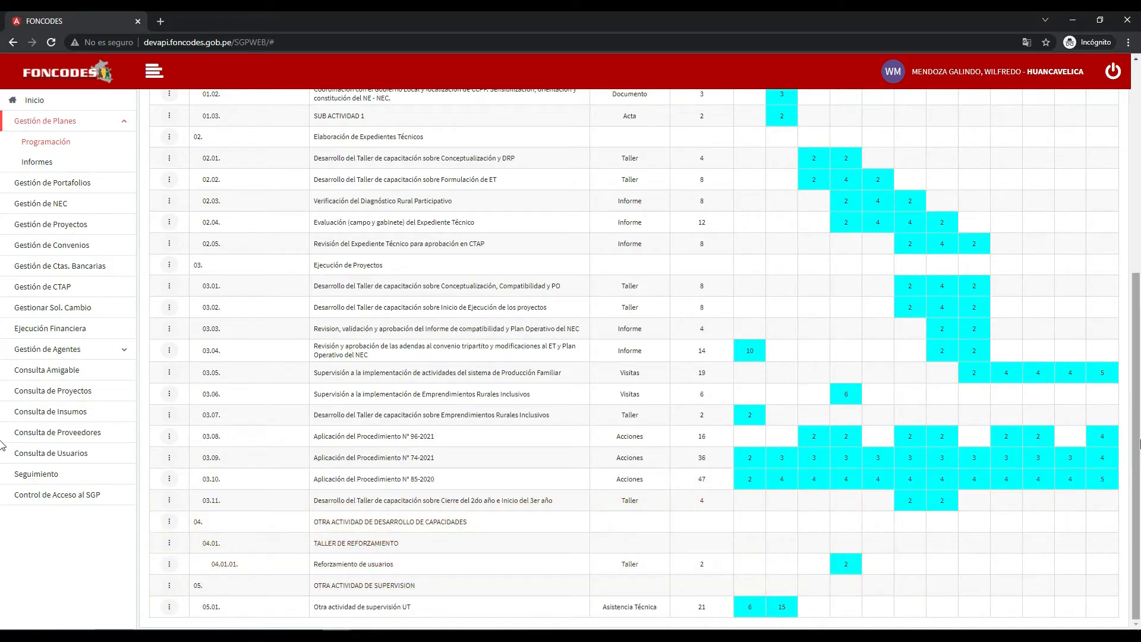
pyautogui.scroll(5, 654, 356)
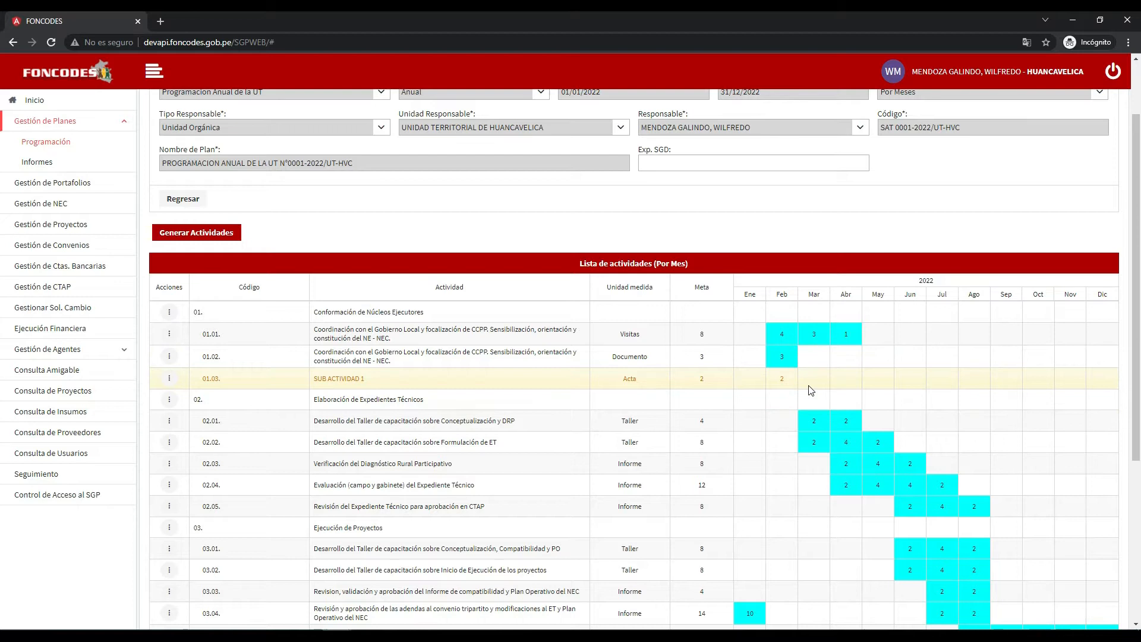
pyautogui.moveTo(1136, 273); pyautogui.dragTo(1138, 309)
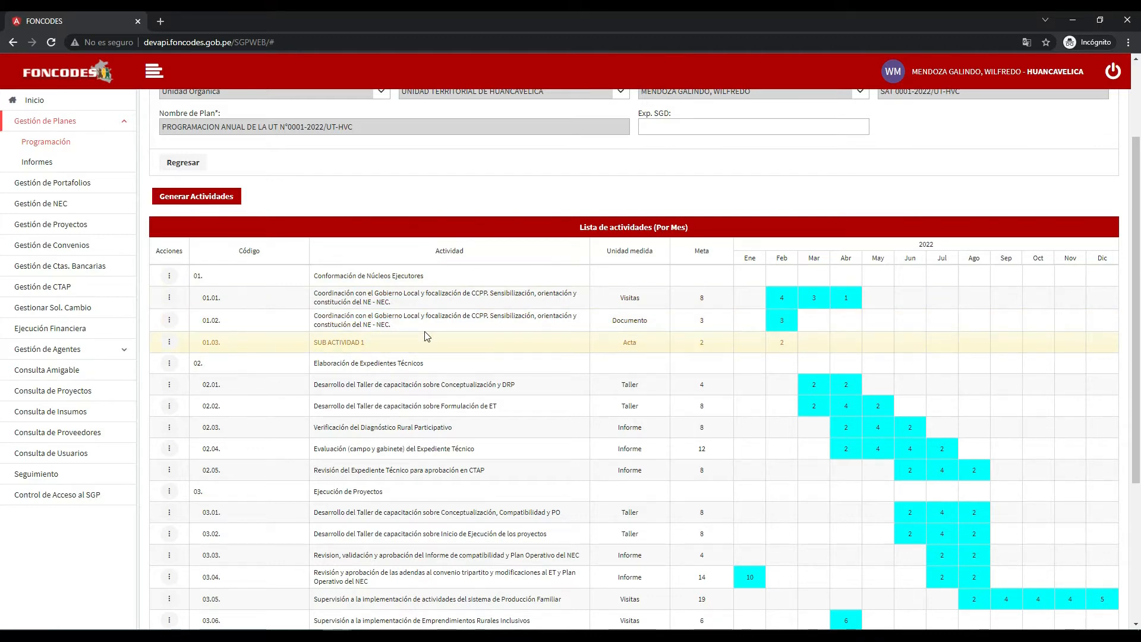
# - Consult the details of activity 01.03 SUB ACTIVIDAD 1 and close them
pyautogui.click(169, 342)
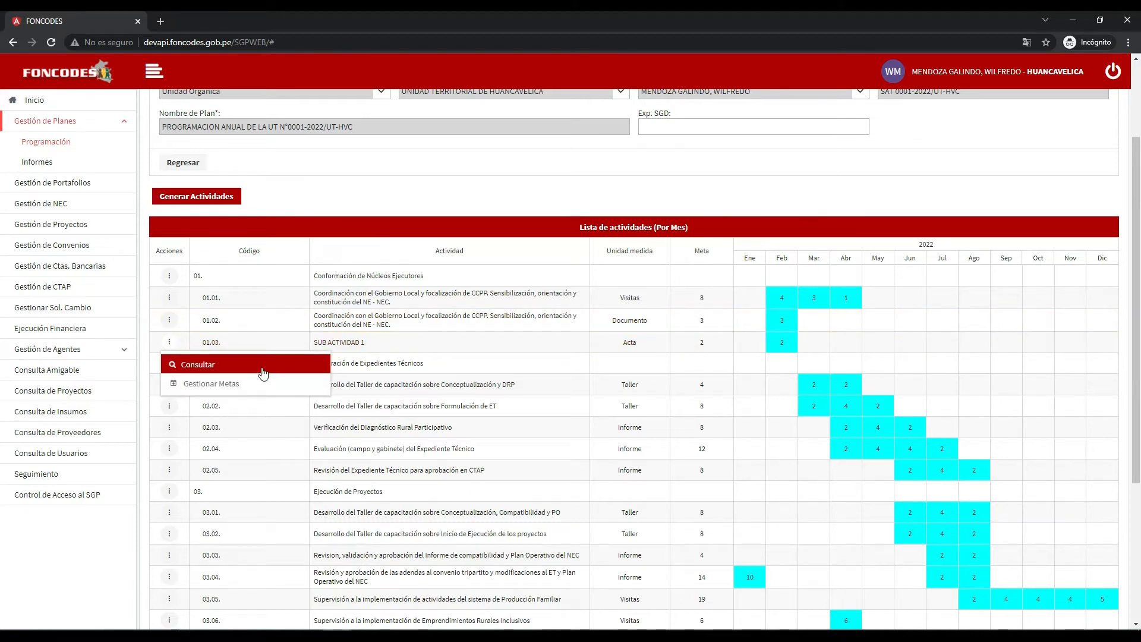
pyautogui.click(210, 367)
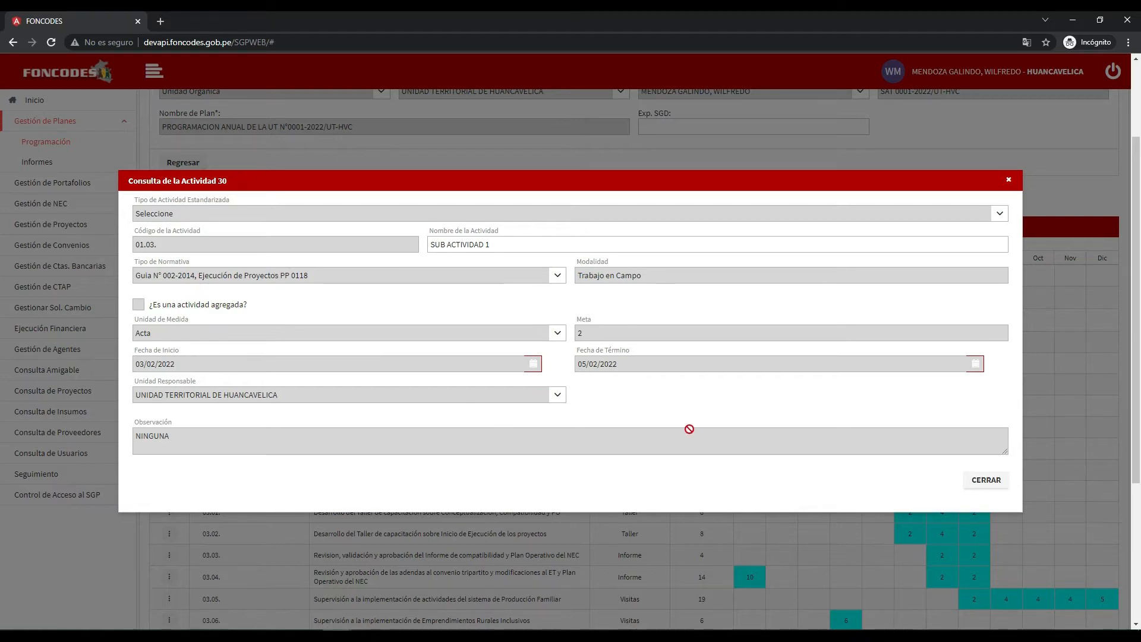
pyautogui.click(997, 484)
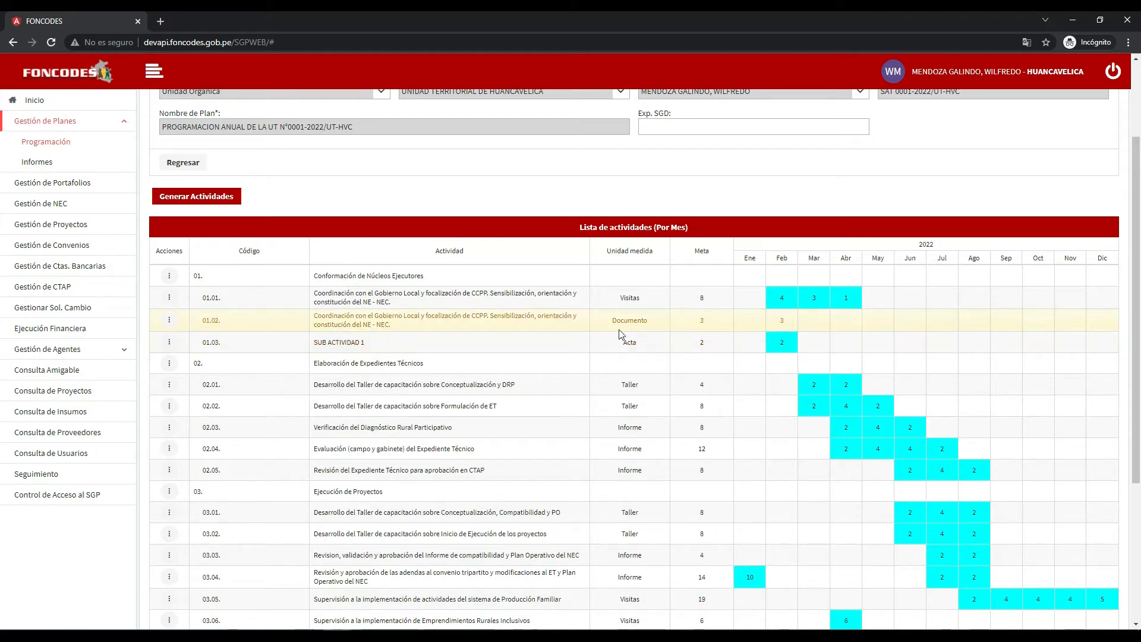
# - Open the goal management of activity 01.03 SUB ACTIVIDAD 1, consult its goal's details, and close both dialogs
pyautogui.click(170, 344)
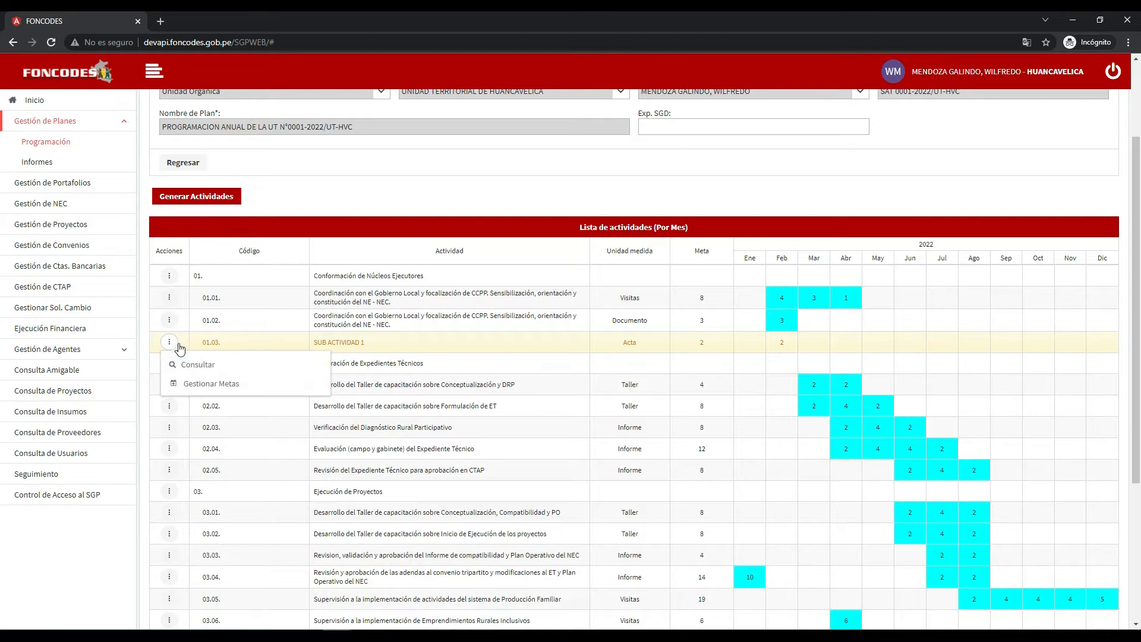
pyautogui.click(286, 391)
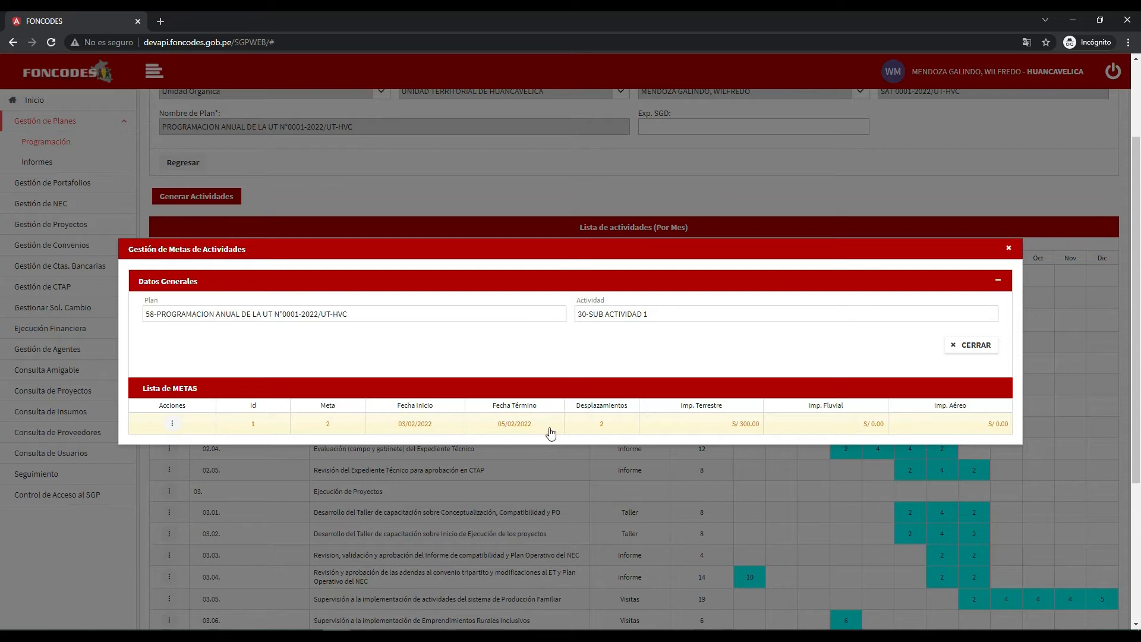
pyautogui.click(173, 424)
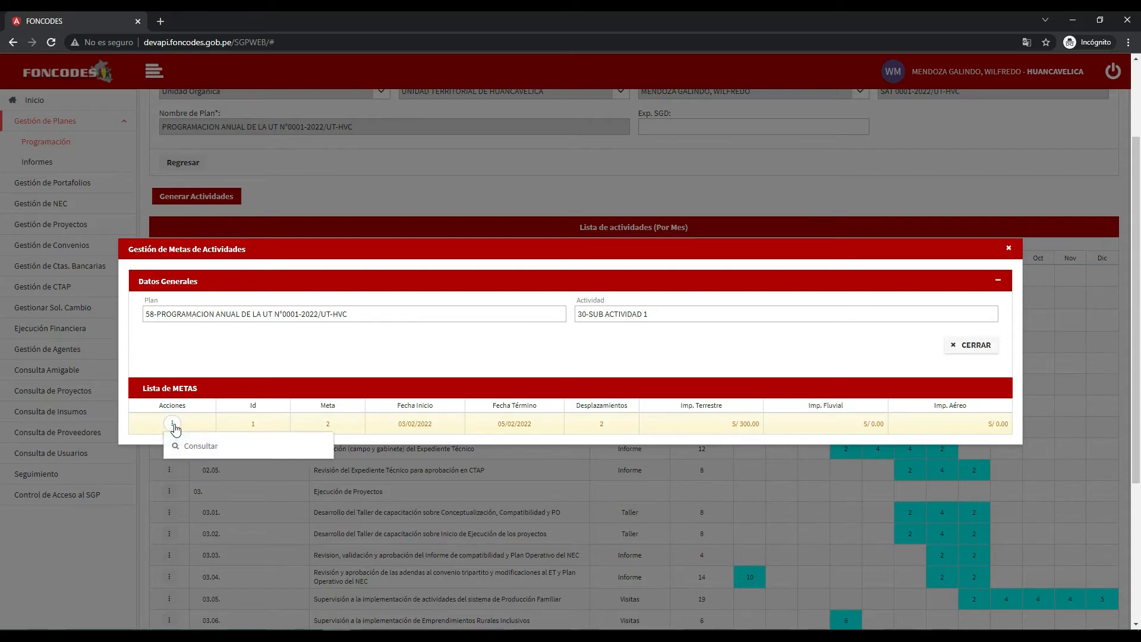
pyautogui.click(228, 452)
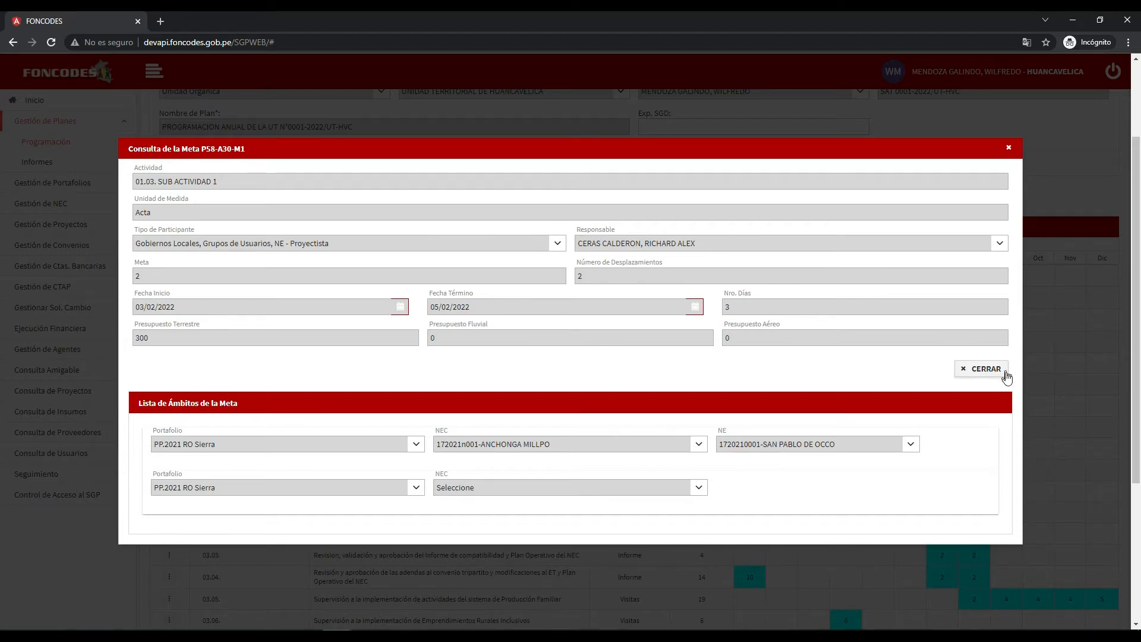
pyautogui.click(999, 374)
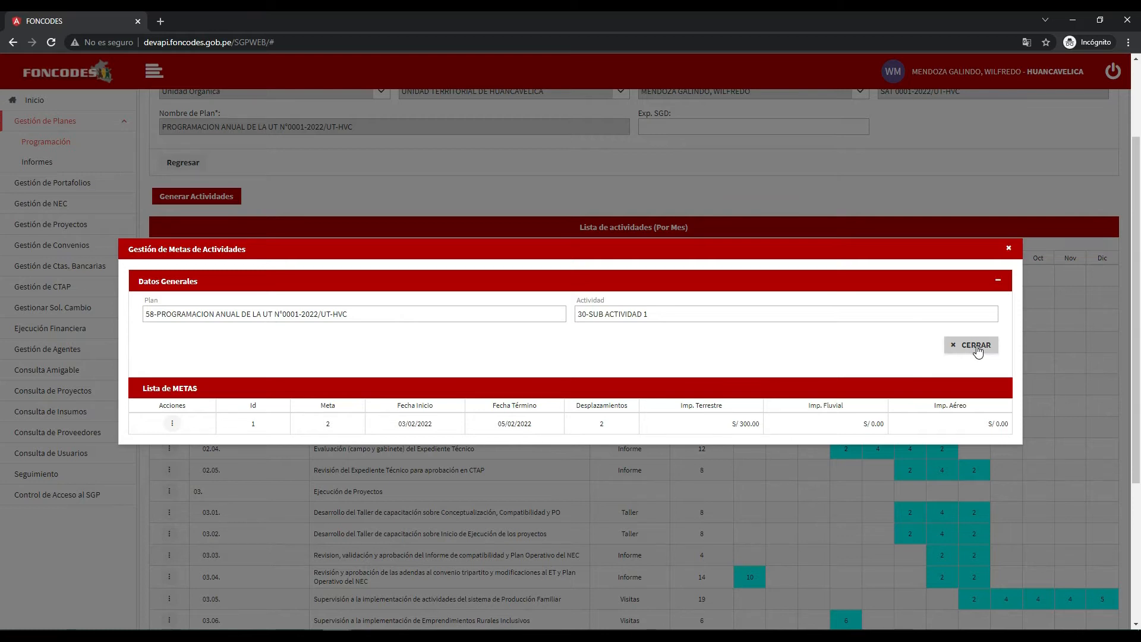
pyautogui.click(977, 346)
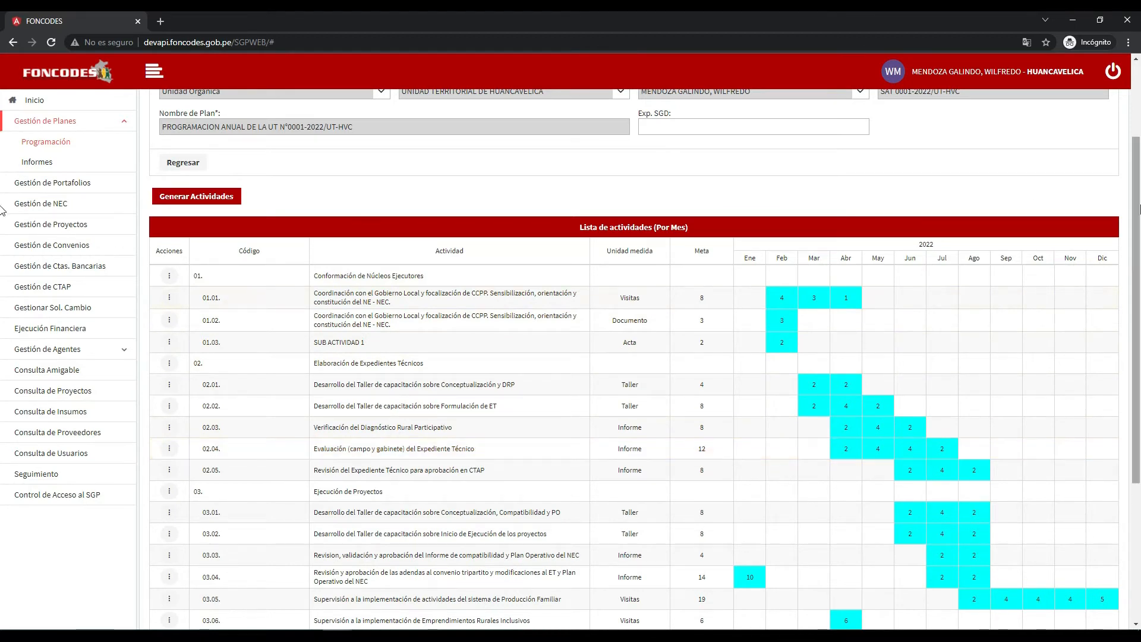
# - Return to the list of management plans and check the state of the annual plan SAT 0001-2022/UT-HVC
pyautogui.scroll(3, 1139, 209)
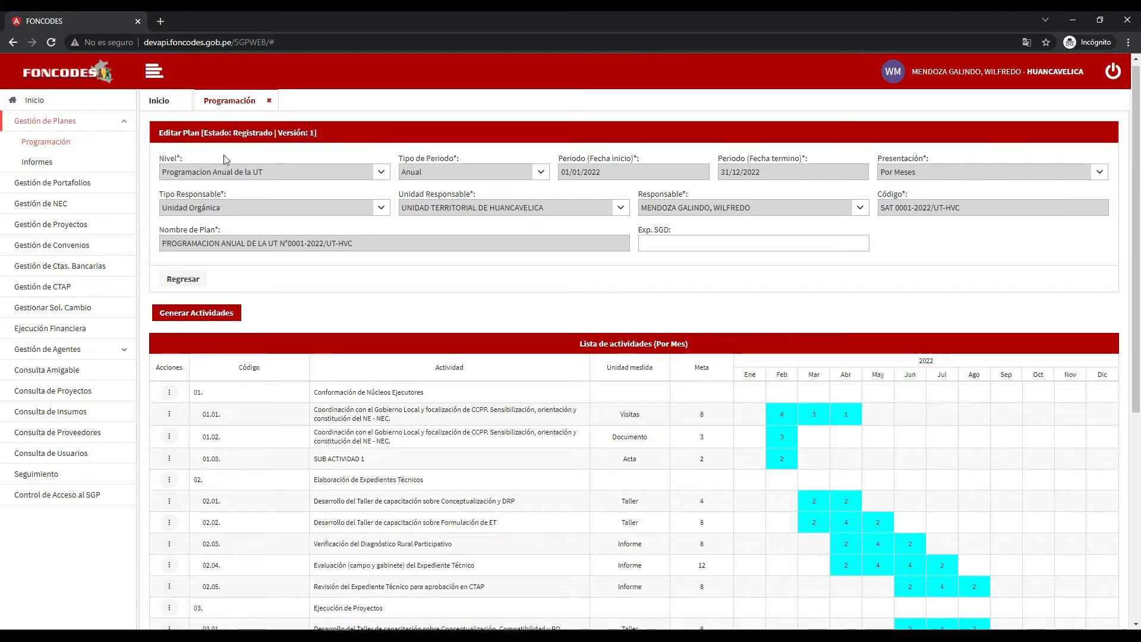
pyautogui.click(180, 280)
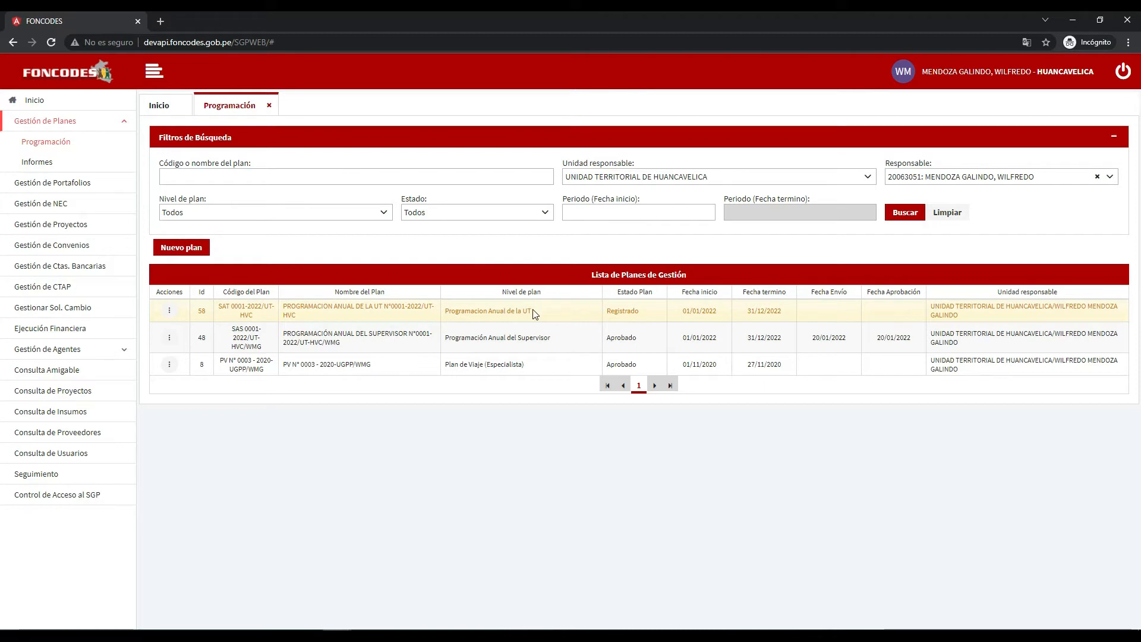
pyautogui.moveTo(643, 314); pyautogui.dragTo(602, 313)
pyautogui.click(561, 319)
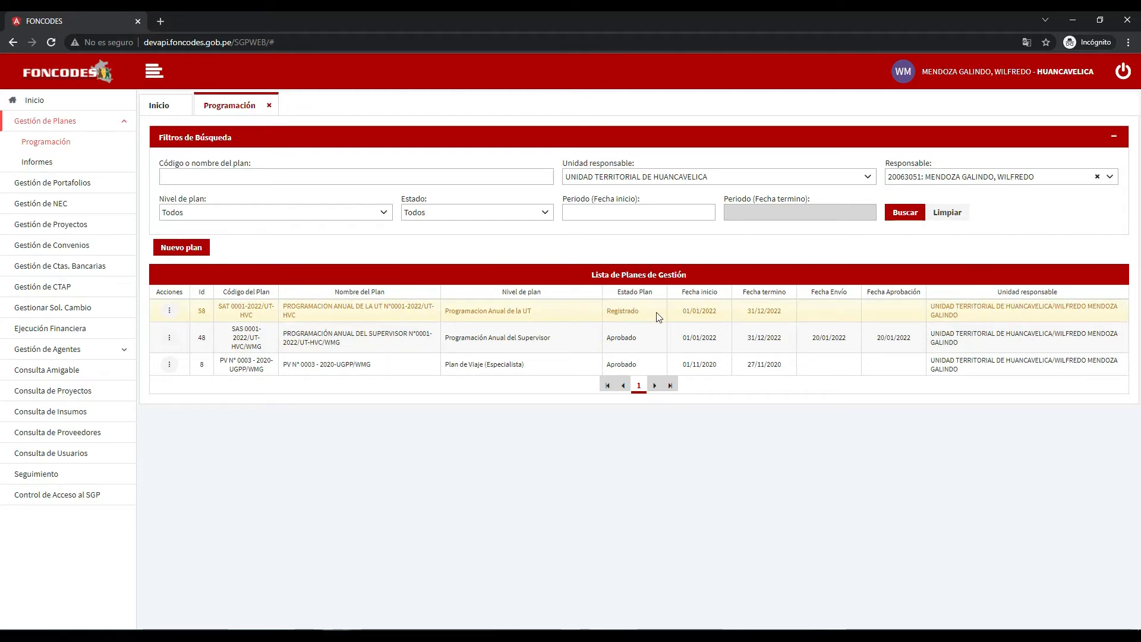
# - Edit plan SAT 0001-2022/UT-HVC and regenerate its activities with the basis Generado en base a SAS, confirming the replacement of the existing records
pyautogui.click(169, 312)
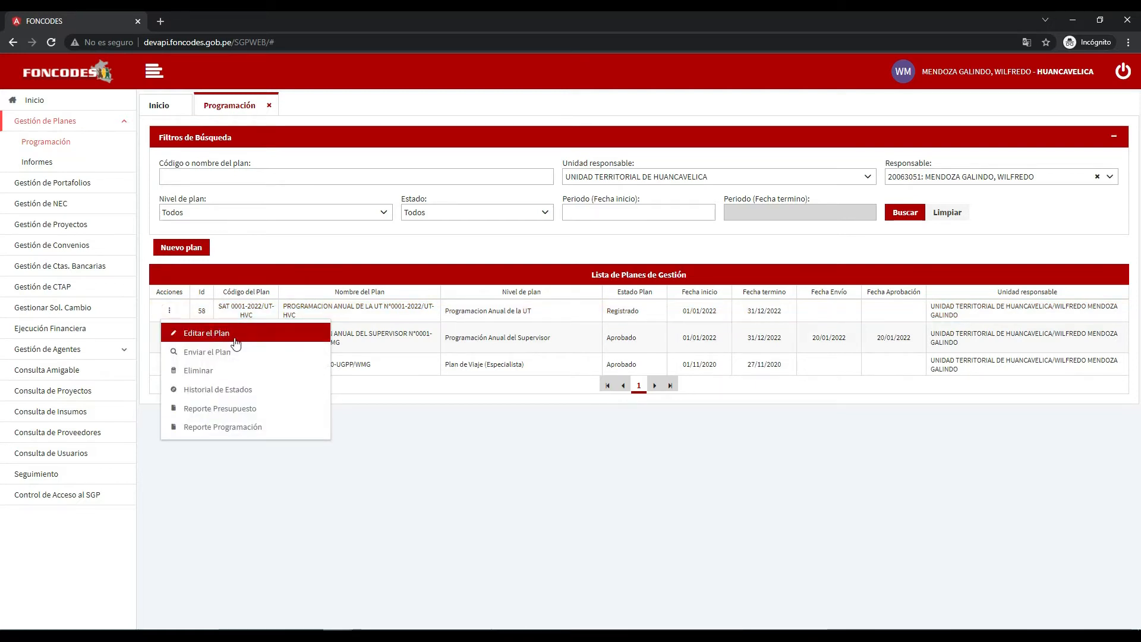
pyautogui.click(258, 337)
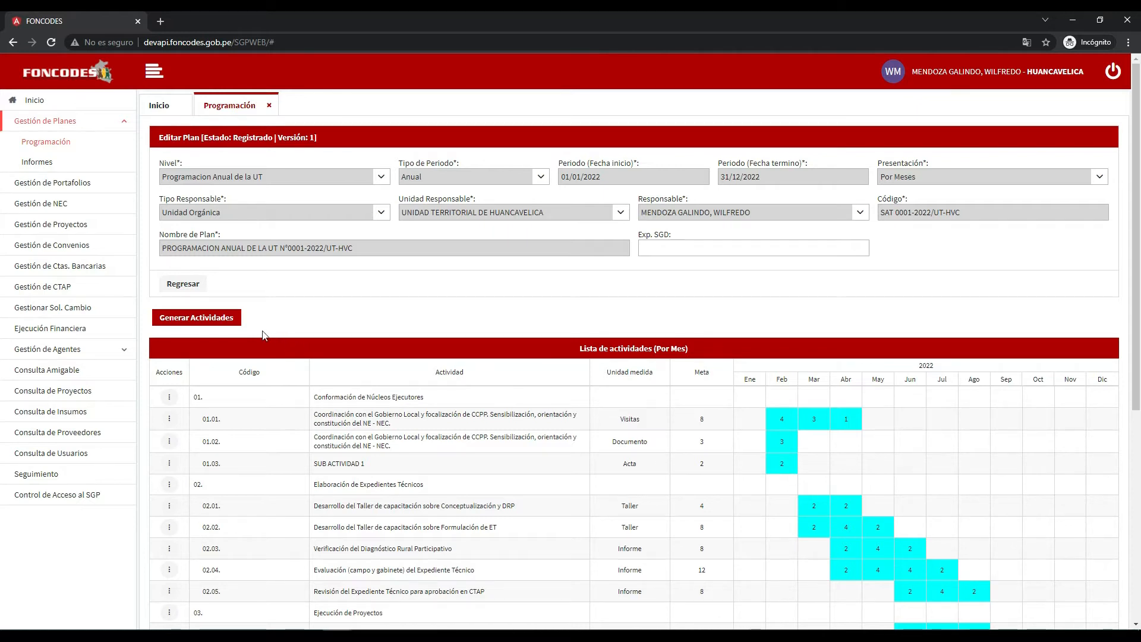
pyautogui.click(194, 321)
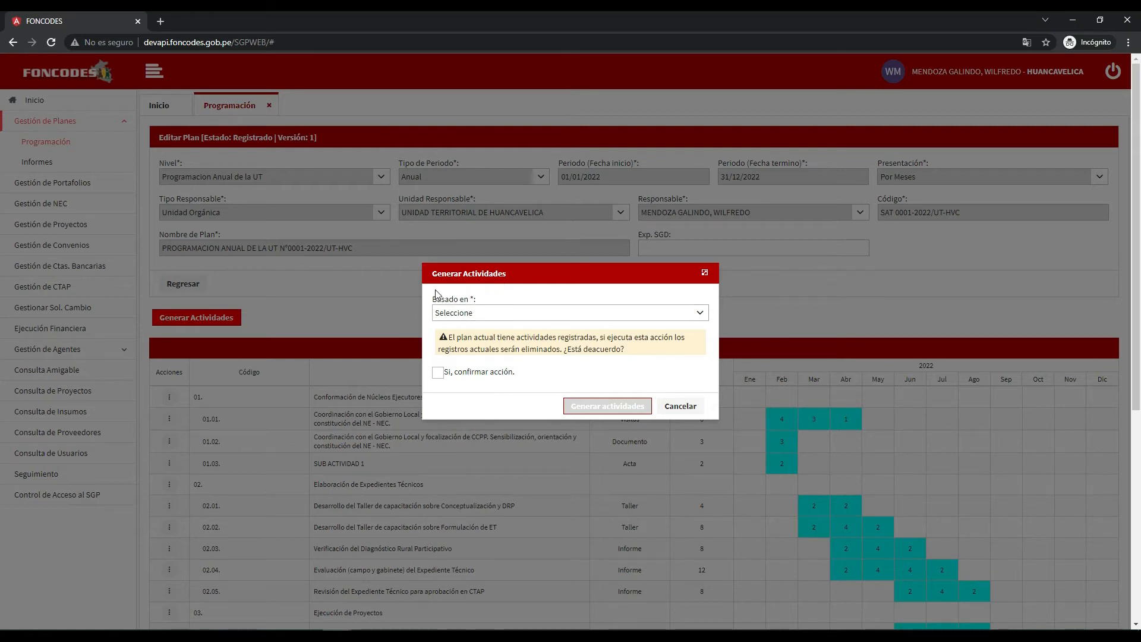
pyautogui.click(486, 314)
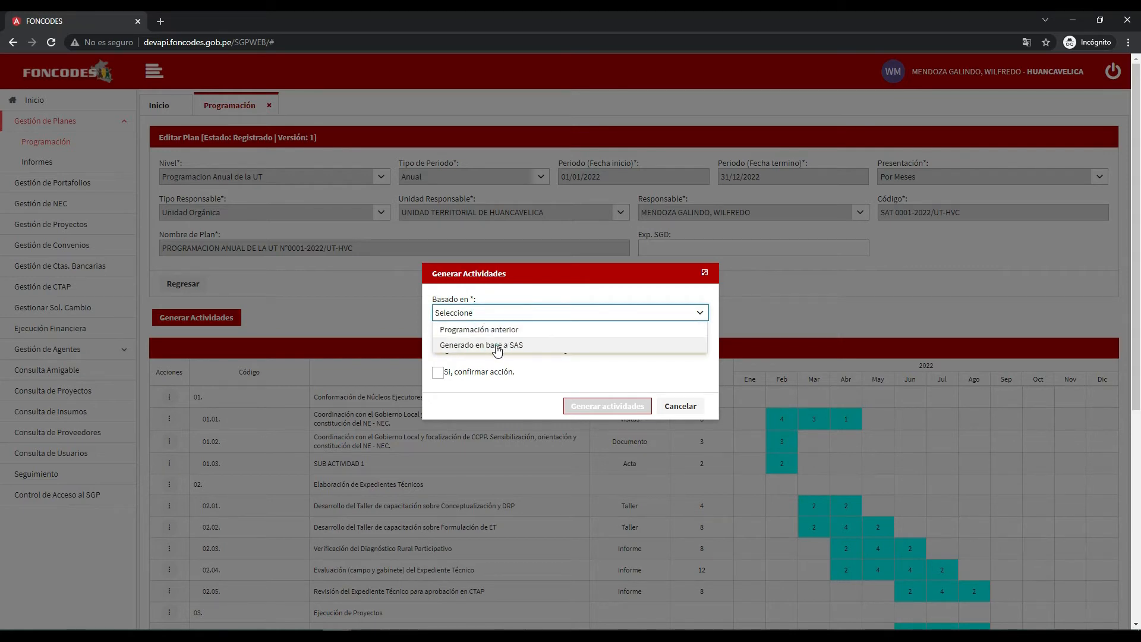
pyautogui.click(497, 346)
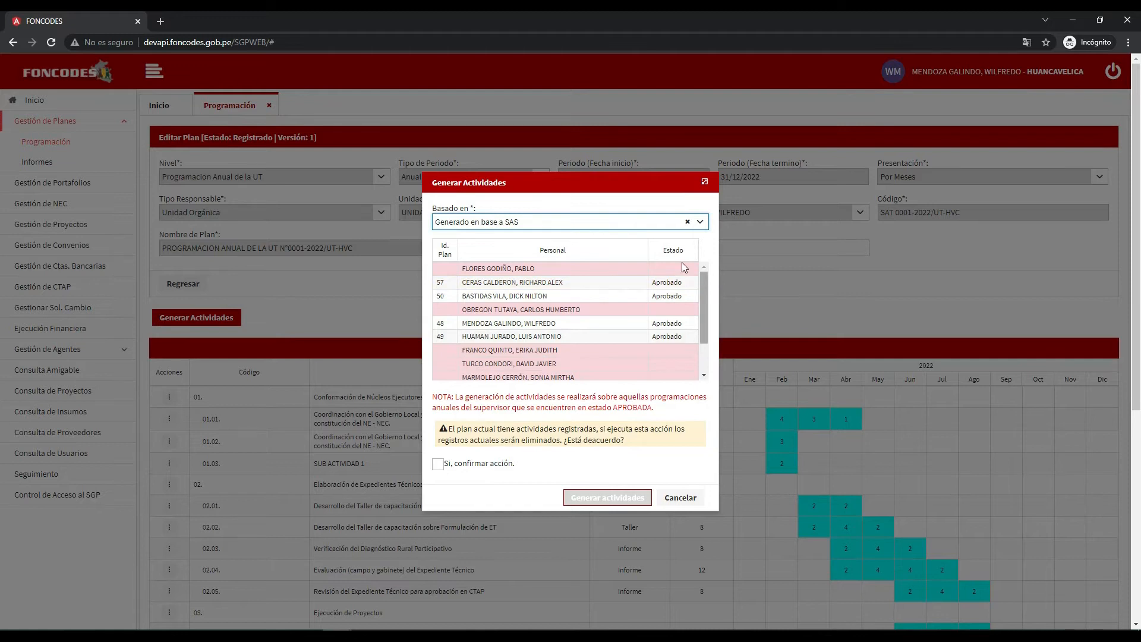
pyautogui.moveTo(705, 273); pyautogui.dragTo(706, 284)
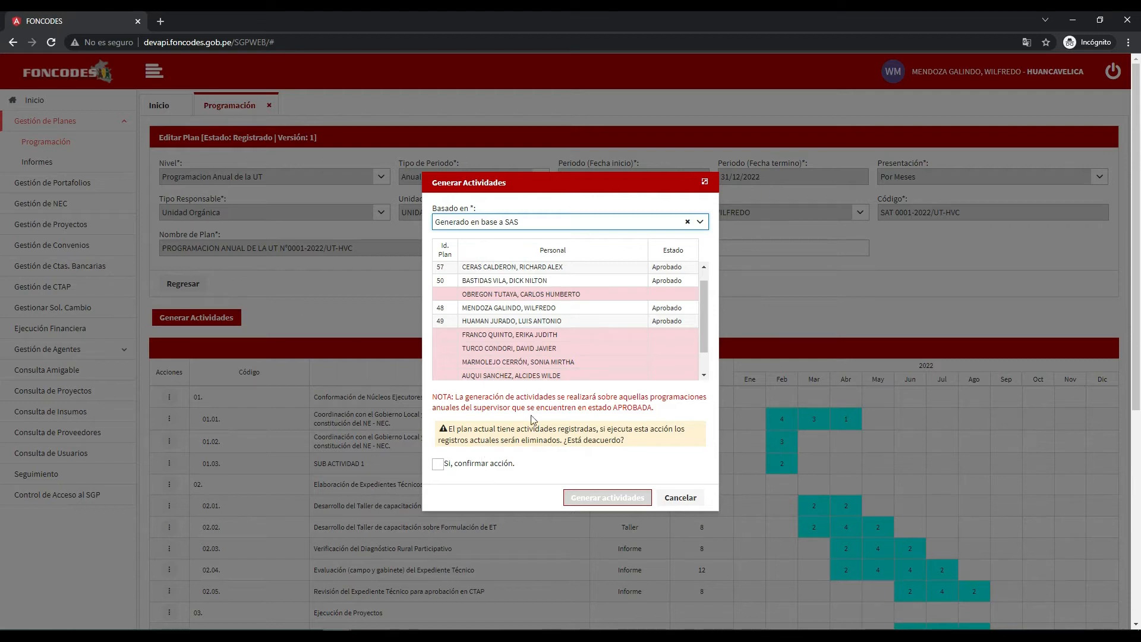
pyautogui.click(438, 465)
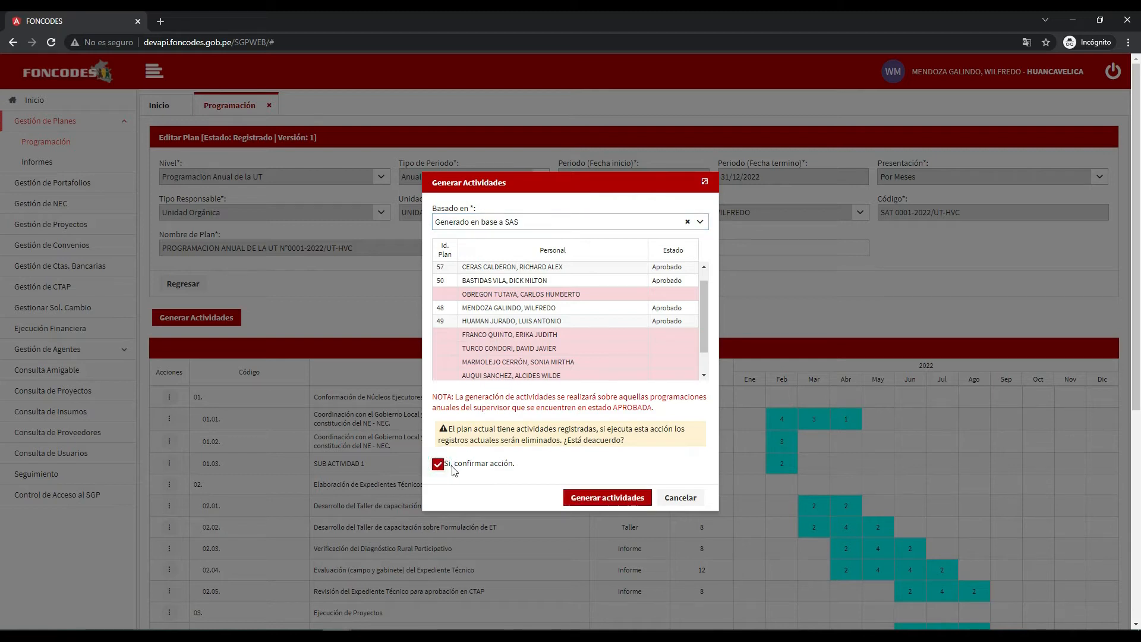
pyautogui.click(618, 500)
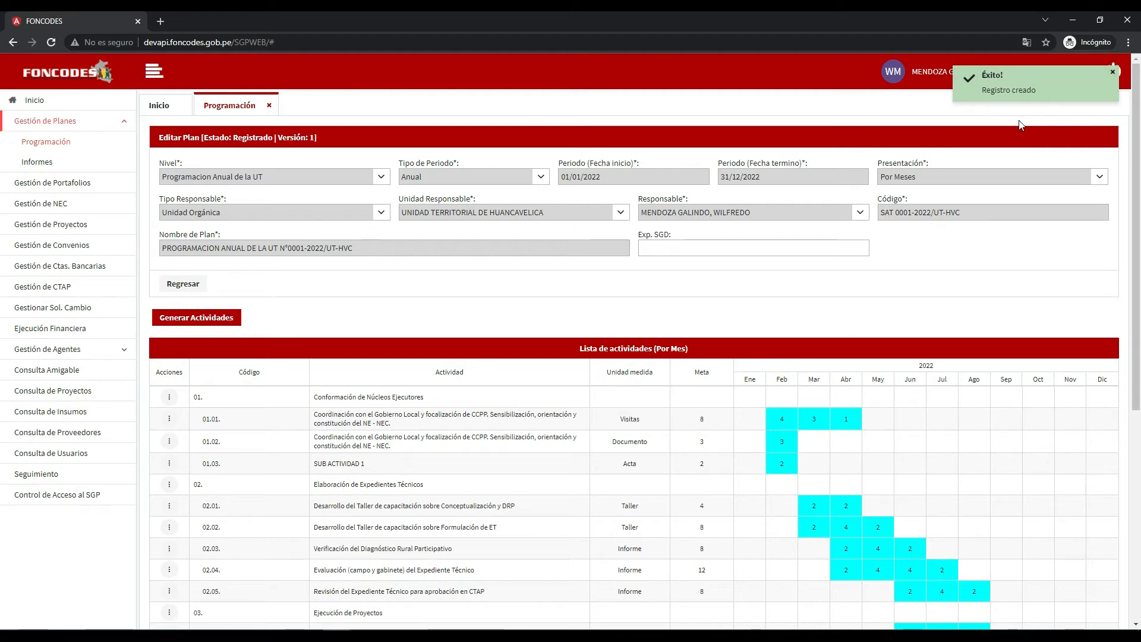
# - Return to the plan list, send plan SAT 0001-2022/UT-HVC for review with confirmation, and check its state
pyautogui.click(189, 285)
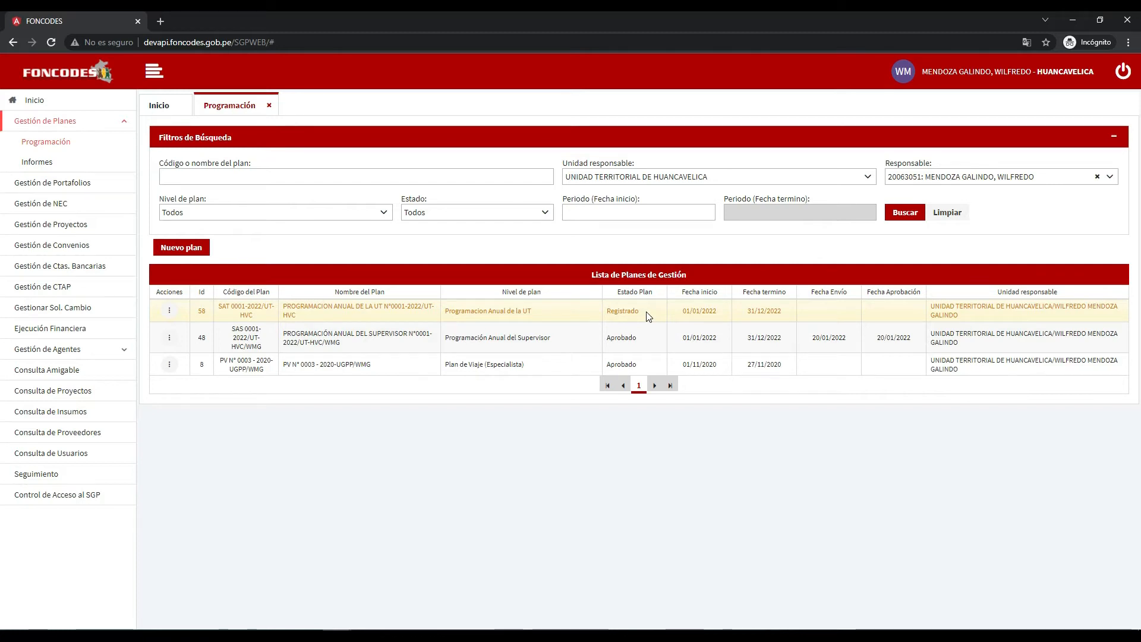
pyautogui.click(170, 311)
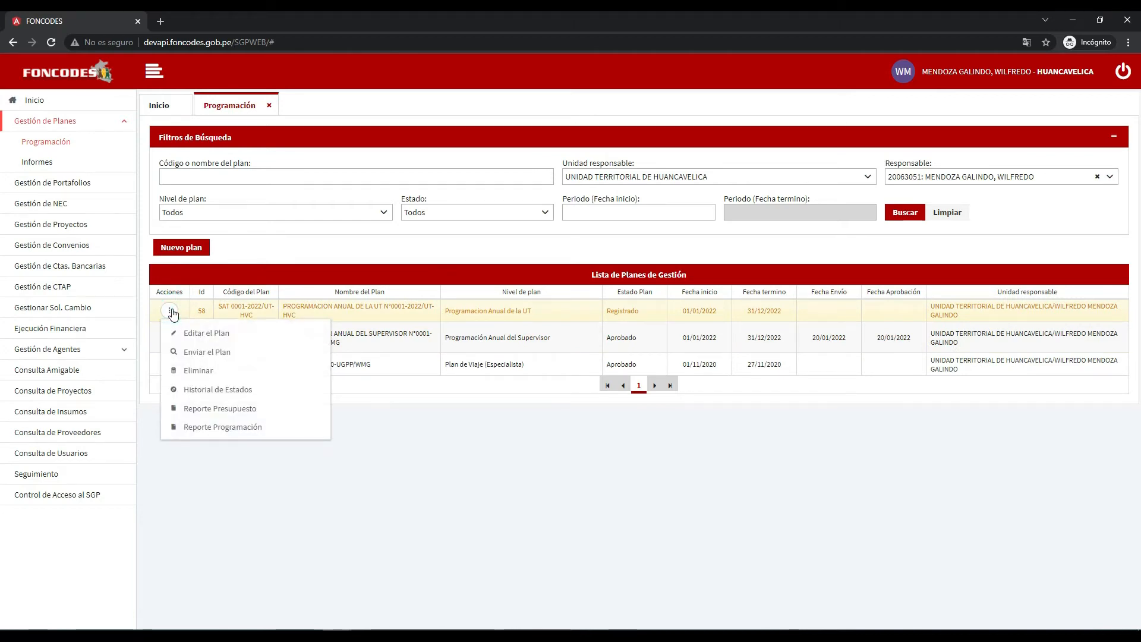
pyautogui.click(232, 358)
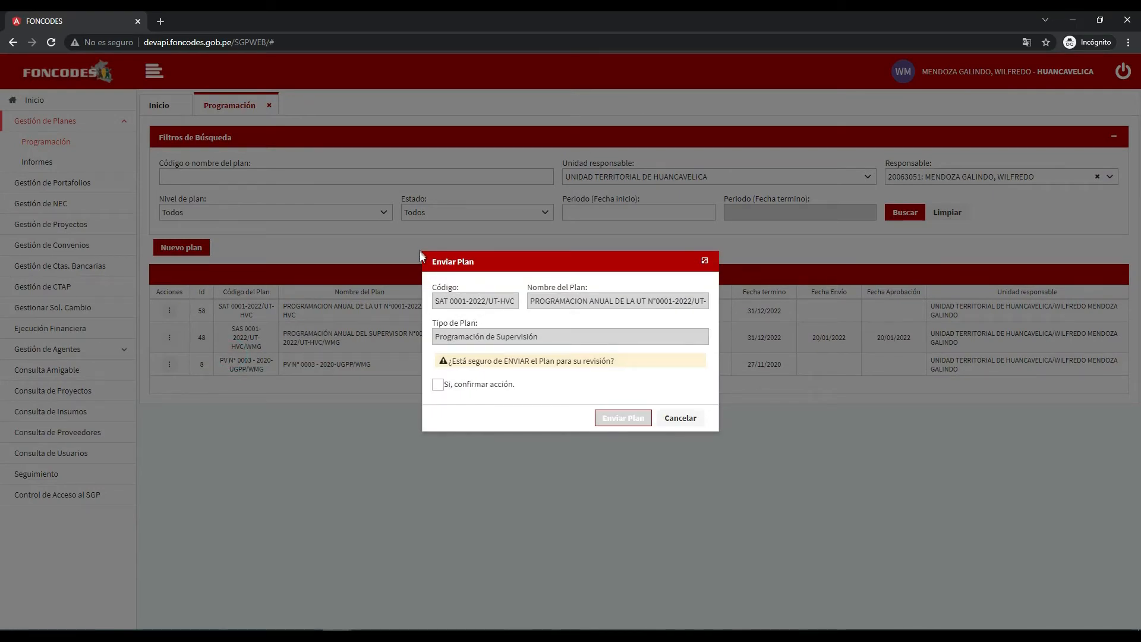
pyautogui.click(438, 385)
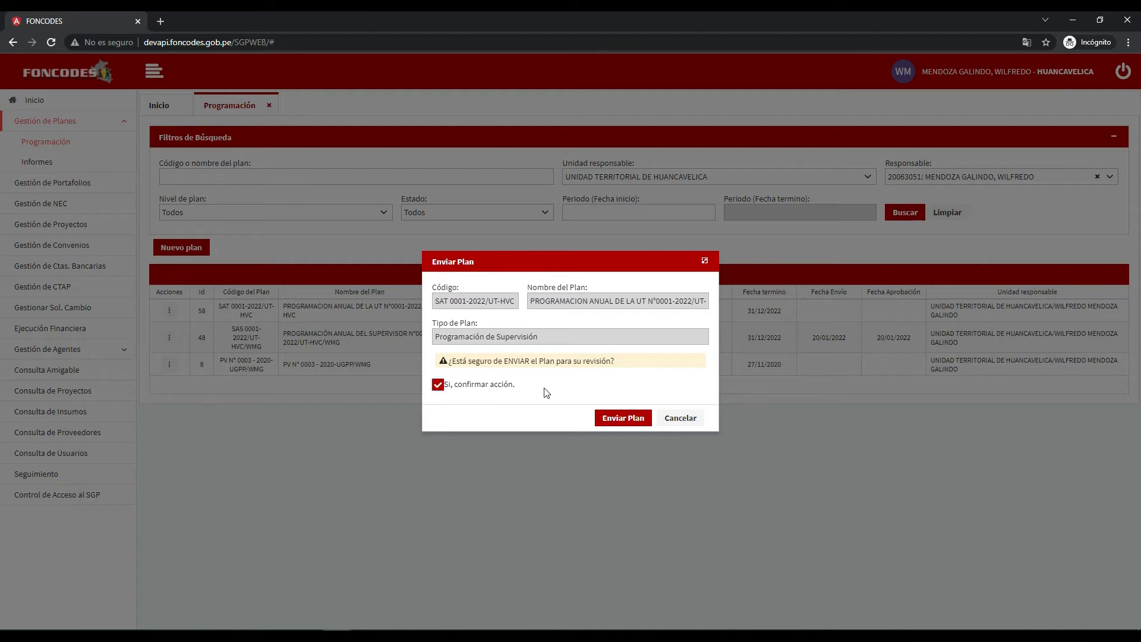
pyautogui.click(624, 419)
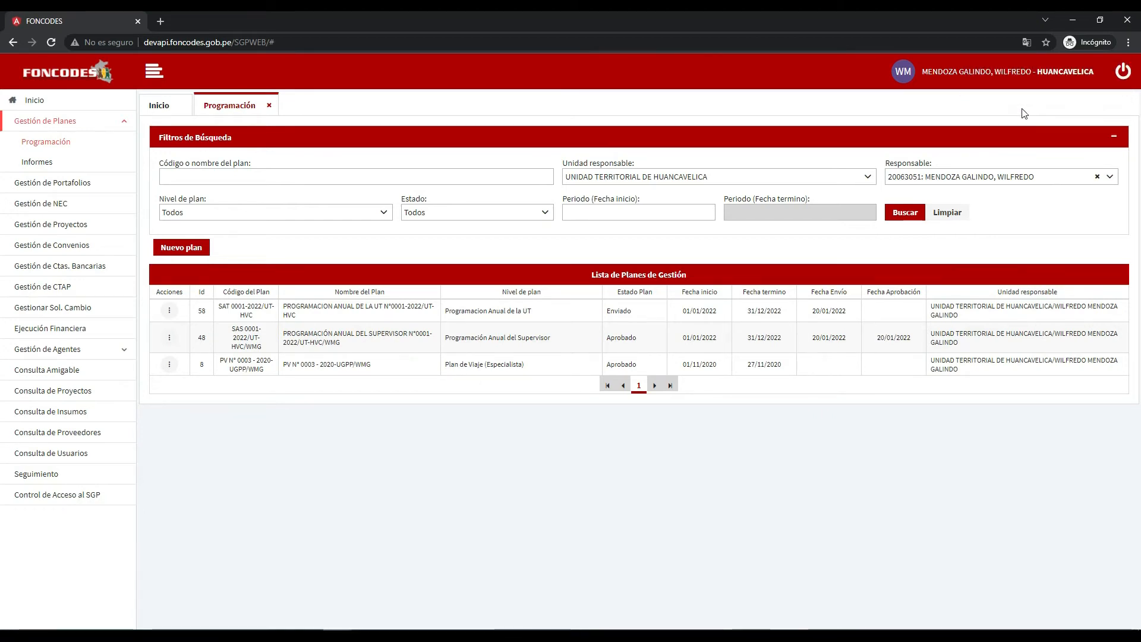
pyautogui.doubleClick(642, 314)
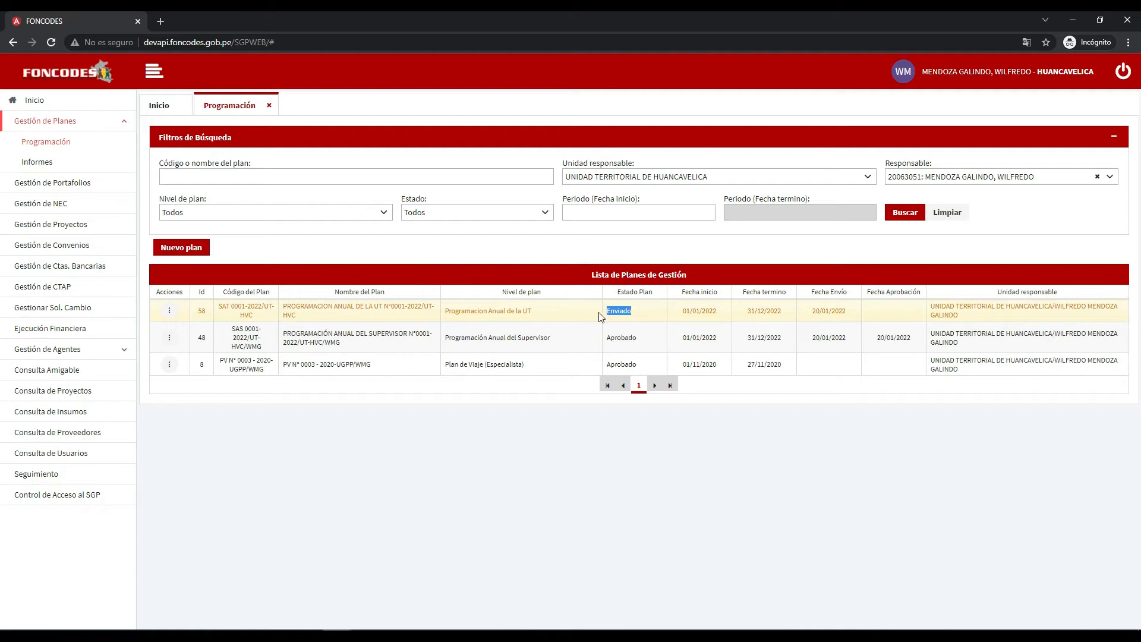
pyautogui.click(642, 314)
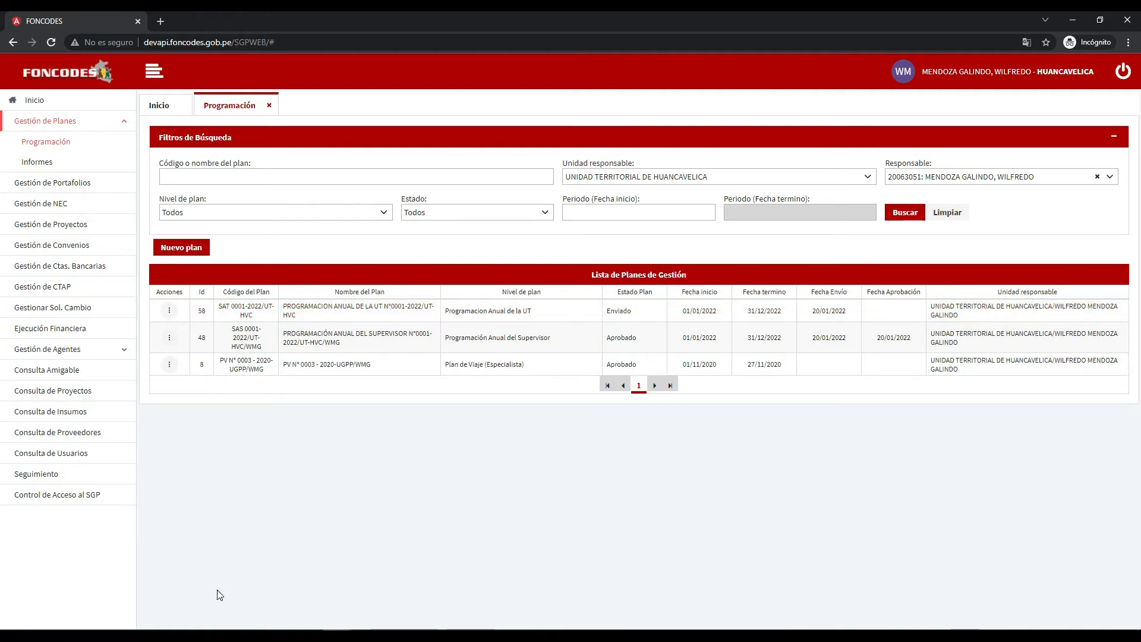
pyautogui.click(461, 315)
# - Switch to the reviewer's FONCODES browser window and open Programación under Gestión de Planes
pyautogui.moveTo(338, 635)
pyautogui.click(470, 597)
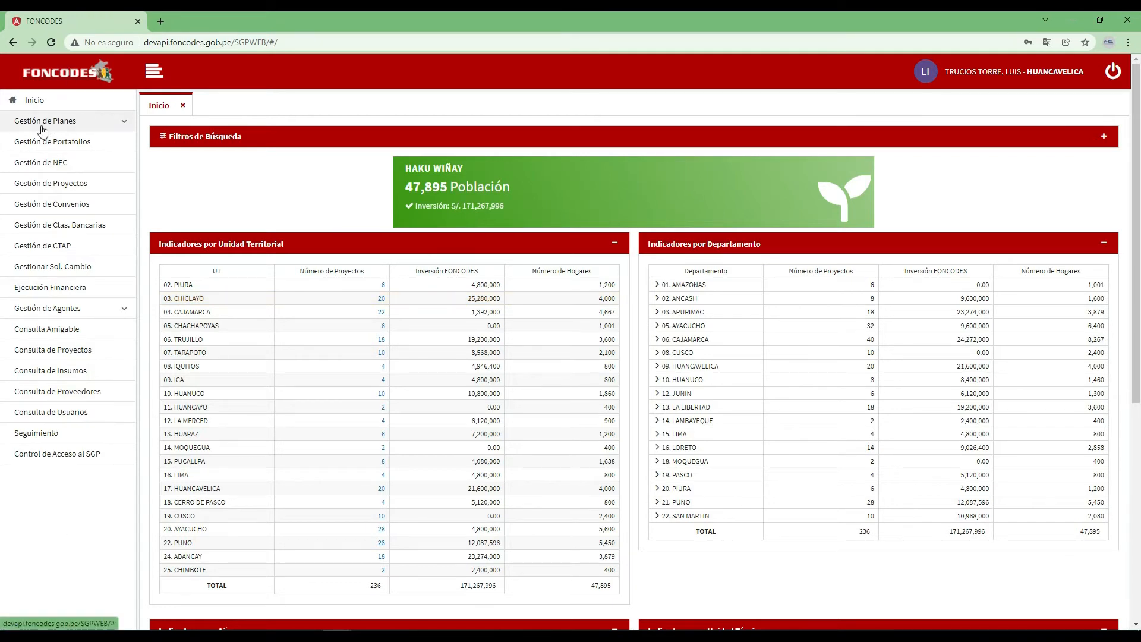
pyautogui.click(104, 123)
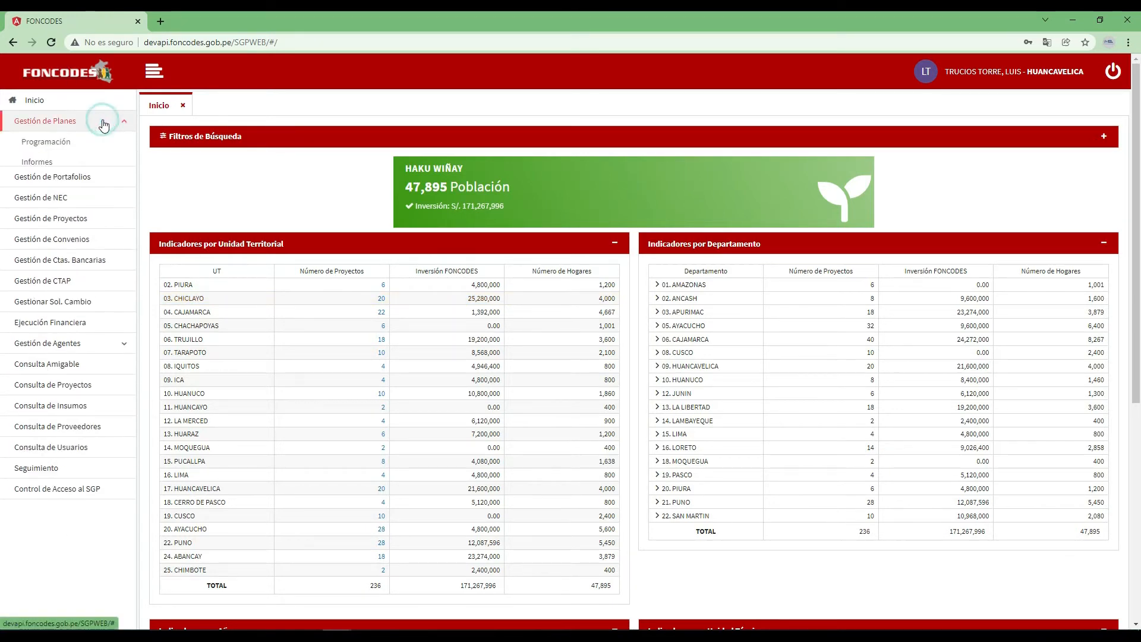
pyautogui.click(68, 149)
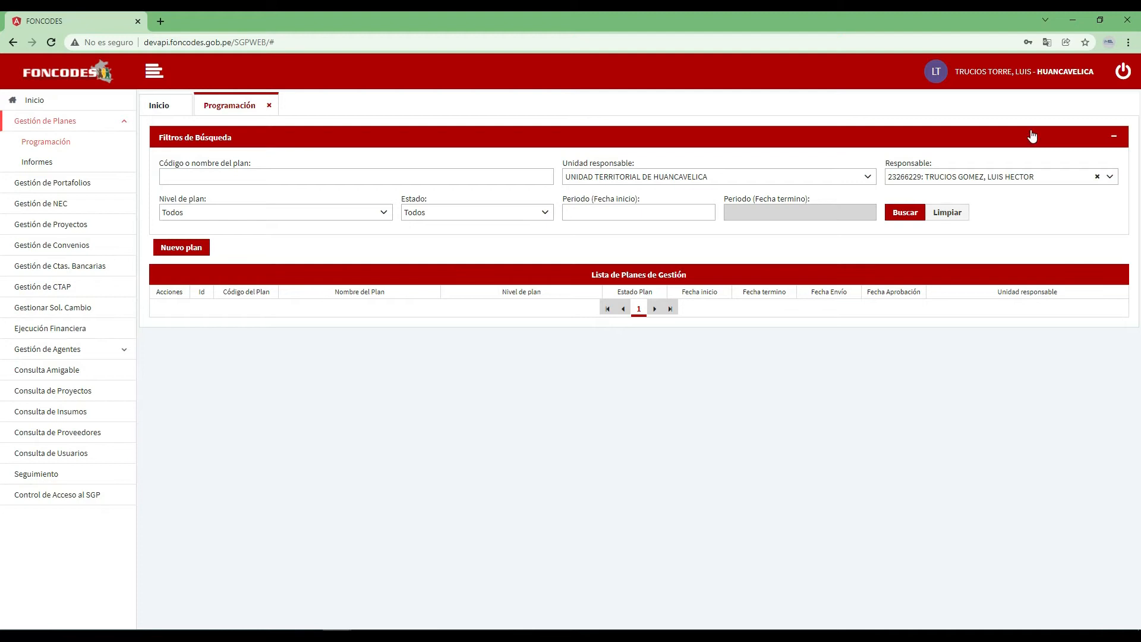
# - Filter the plans by the responsible person who submitted the annual plan, run the search, and check the plan's state
pyautogui.click(1053, 182)
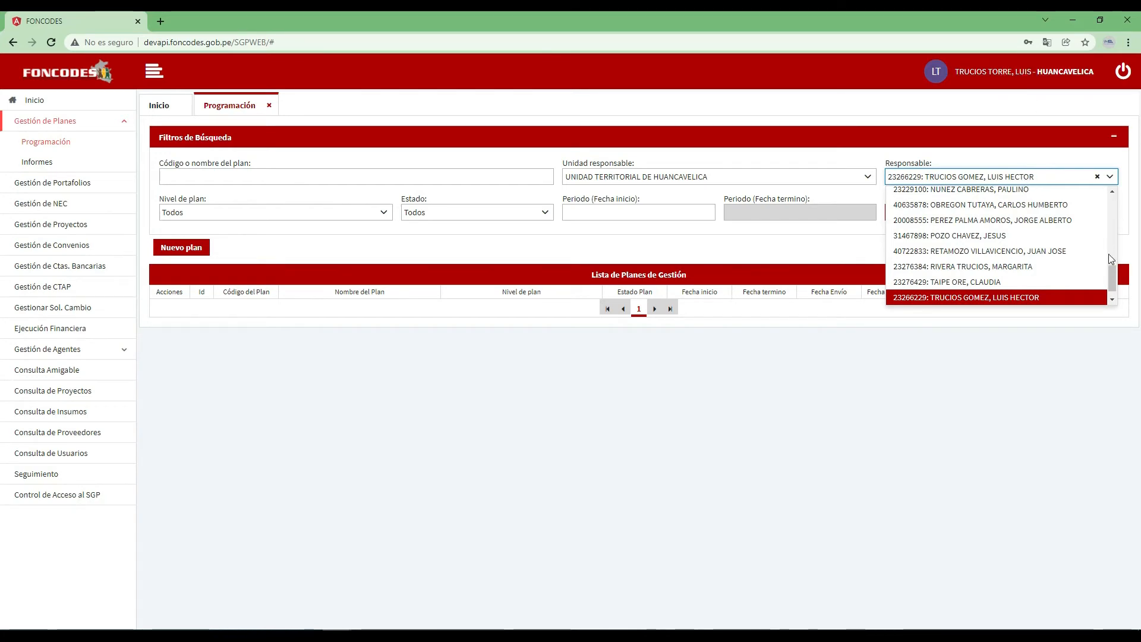
pyautogui.moveTo(1115, 278); pyautogui.dragTo(1115, 267)
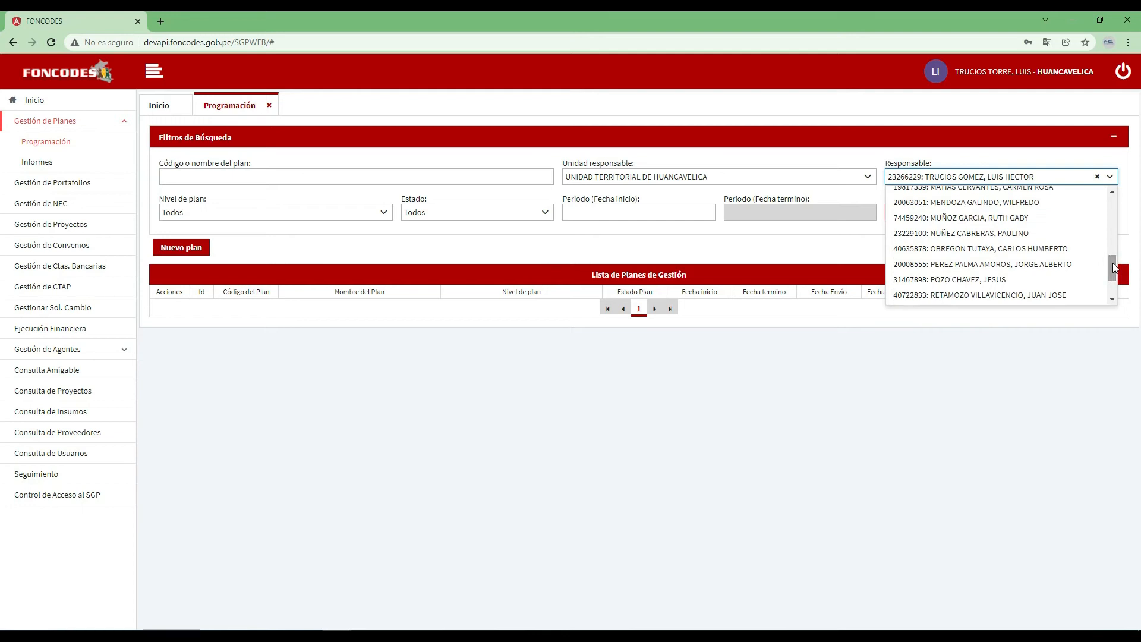
pyautogui.click(1030, 203)
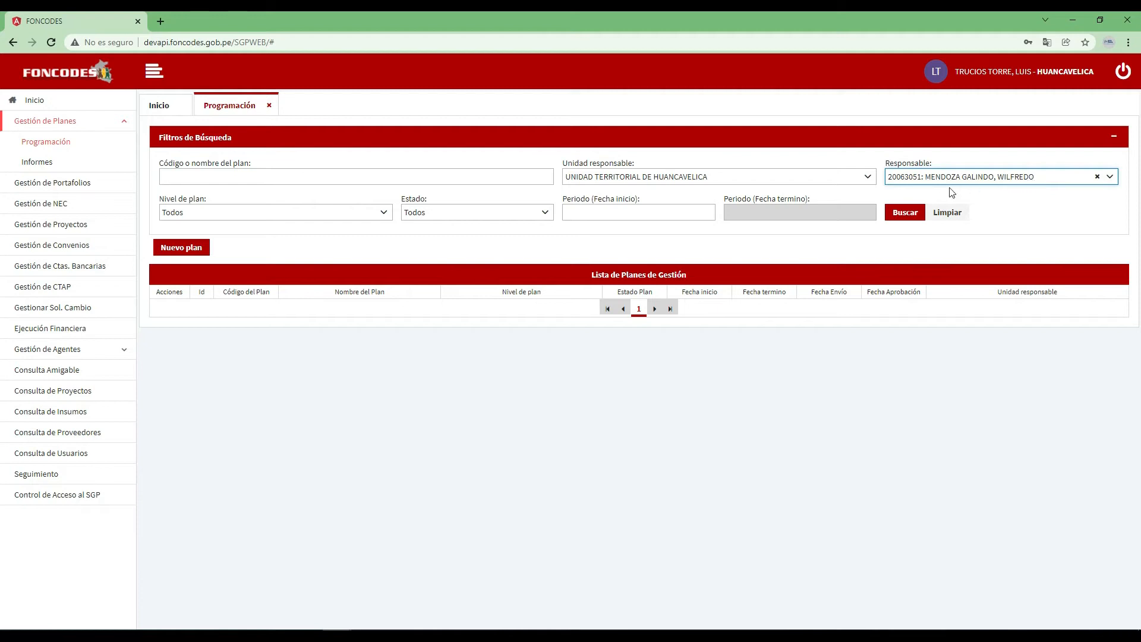
pyautogui.click(909, 215)
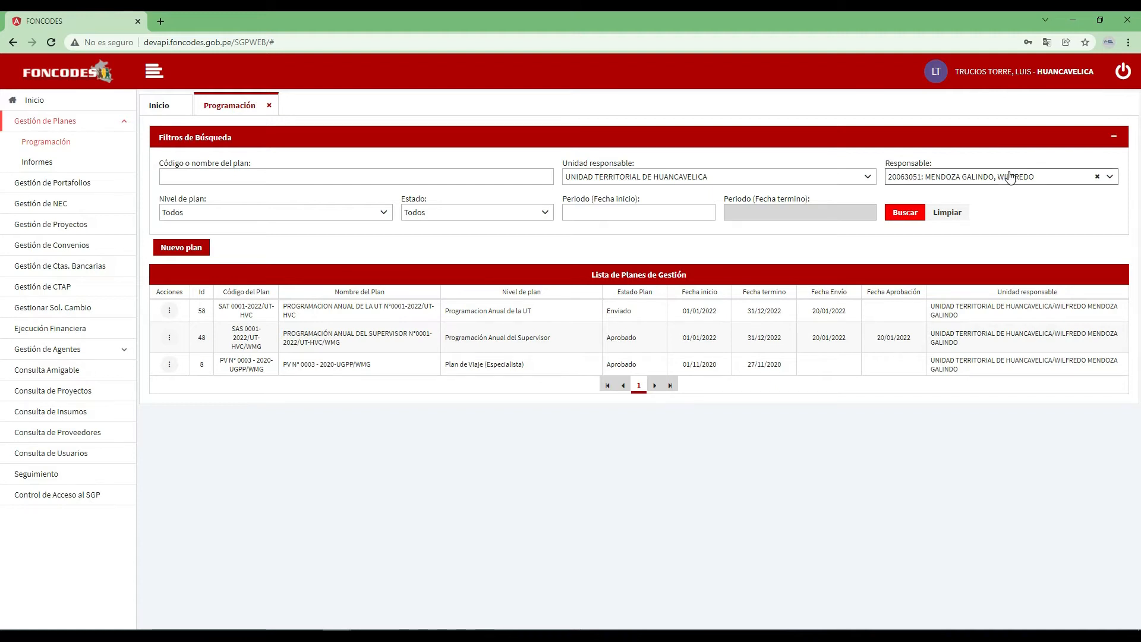
pyautogui.click(553, 311)
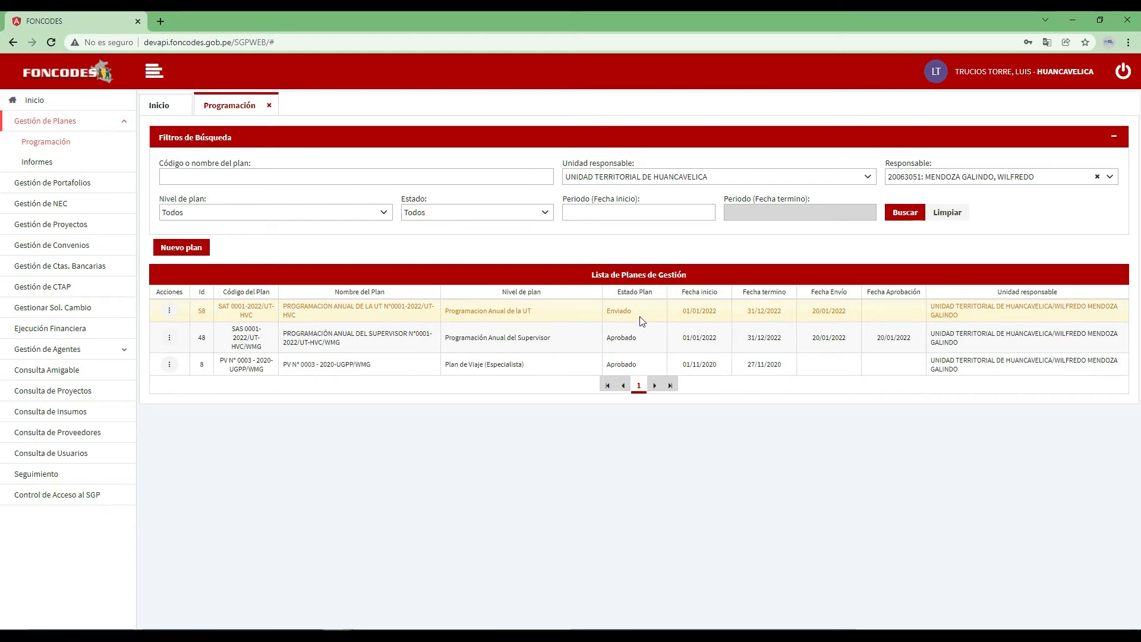
# - Review plan SAT 0001-2022/UT-HVC and mark it as observed with the comment "observado ......", confirming the action
pyautogui.click(169, 311)
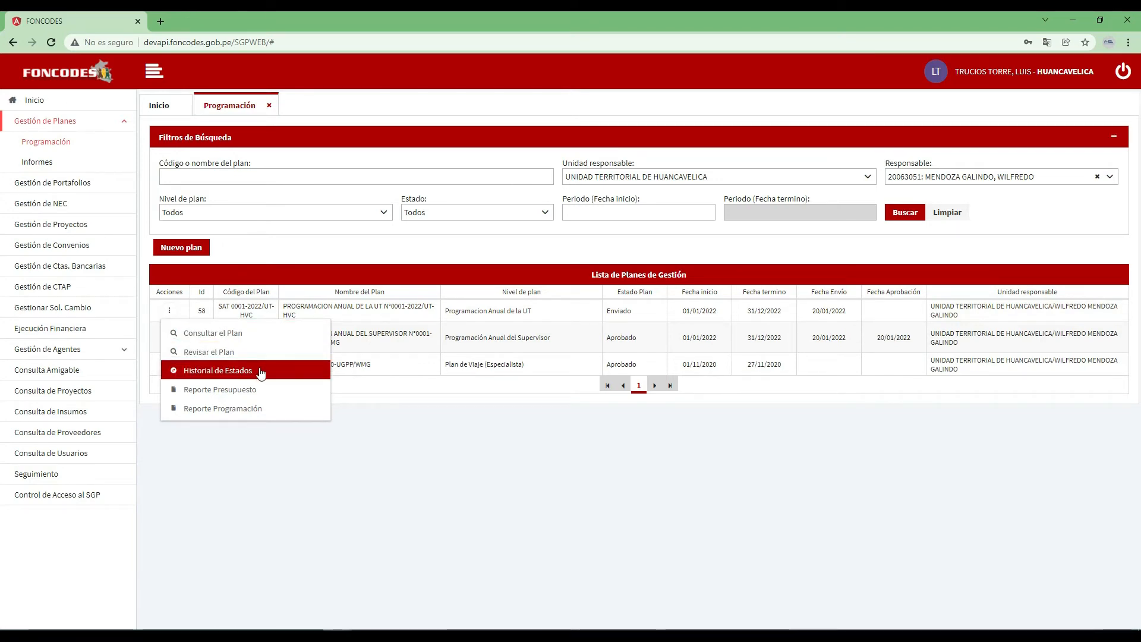
pyautogui.click(215, 355)
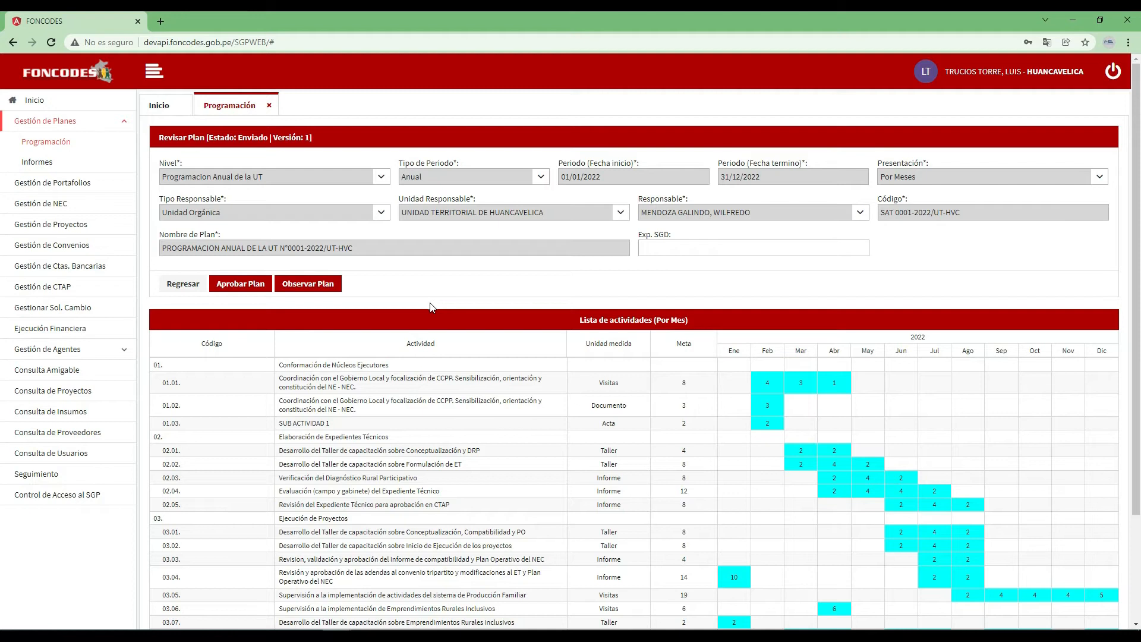
pyautogui.click(315, 289)
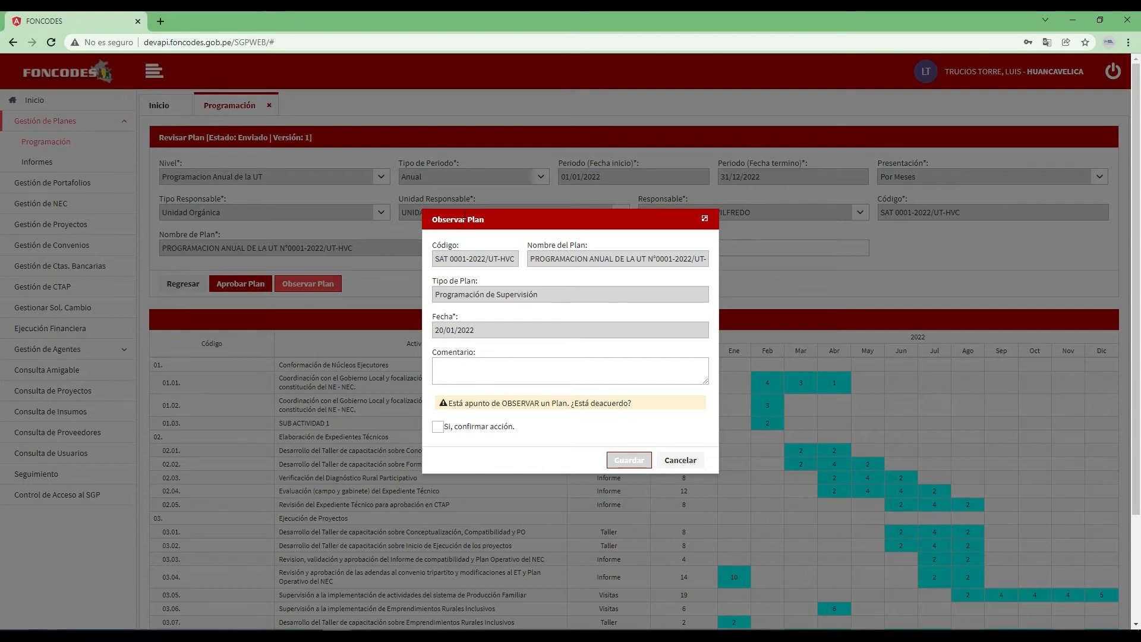
pyautogui.click(473, 361)
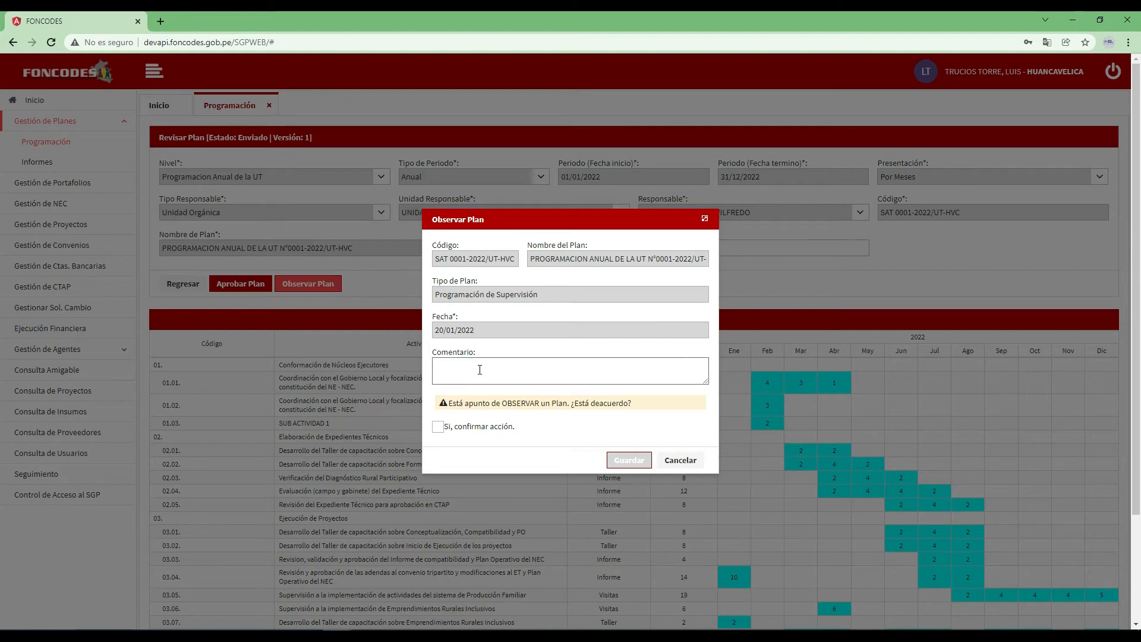
pyautogui.click(469, 369)
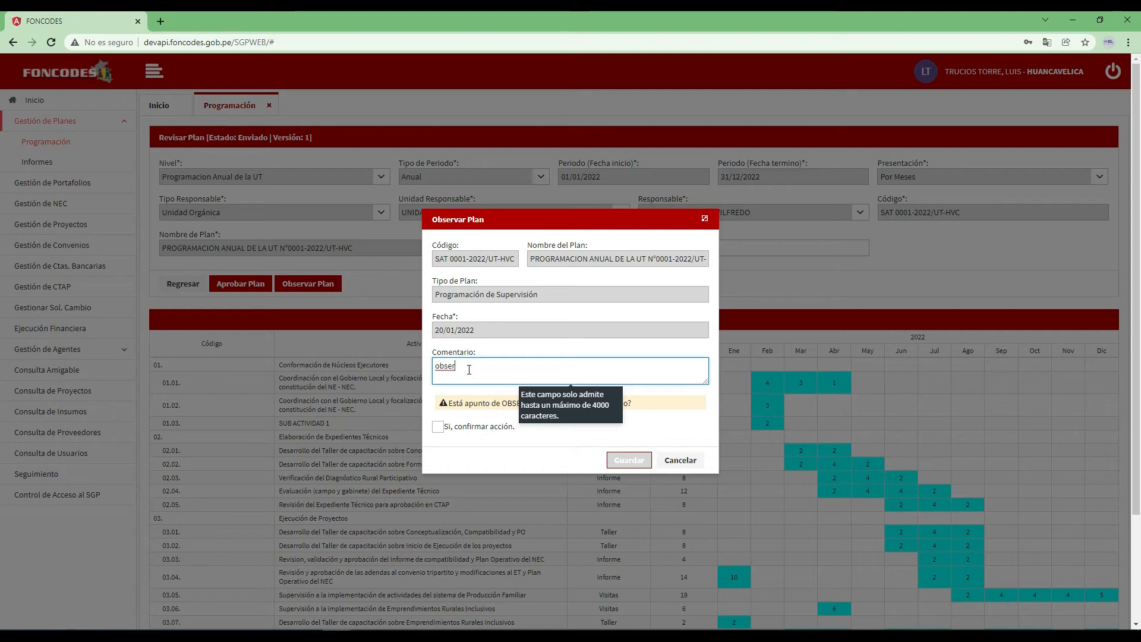
pyautogui.write('vado ......')
pyautogui.click(439, 429)
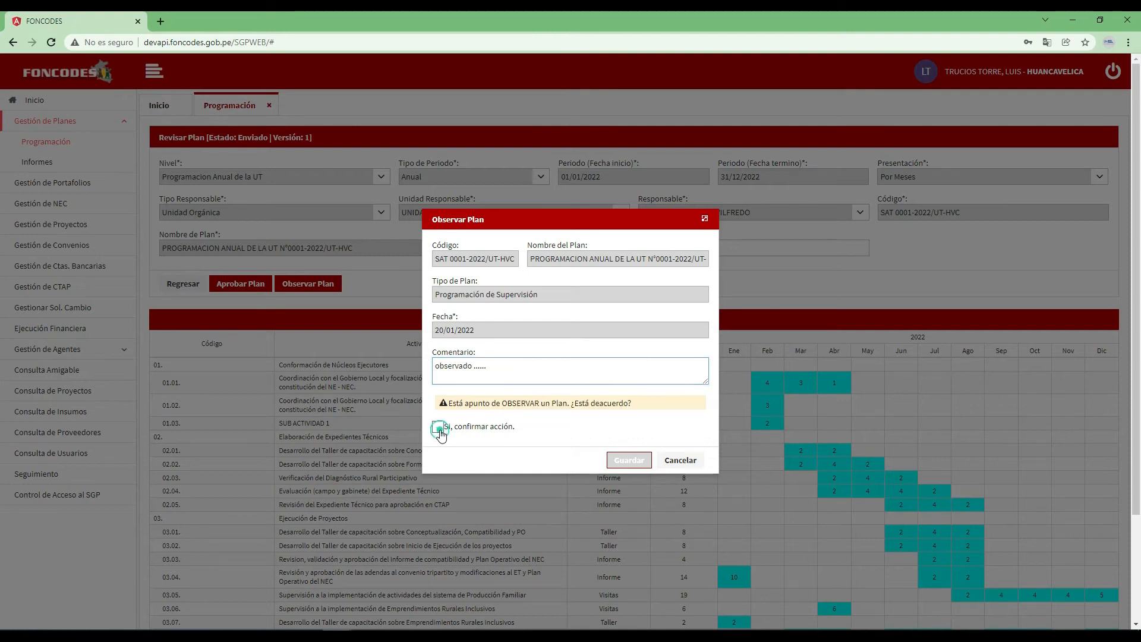
pyautogui.click(628, 461)
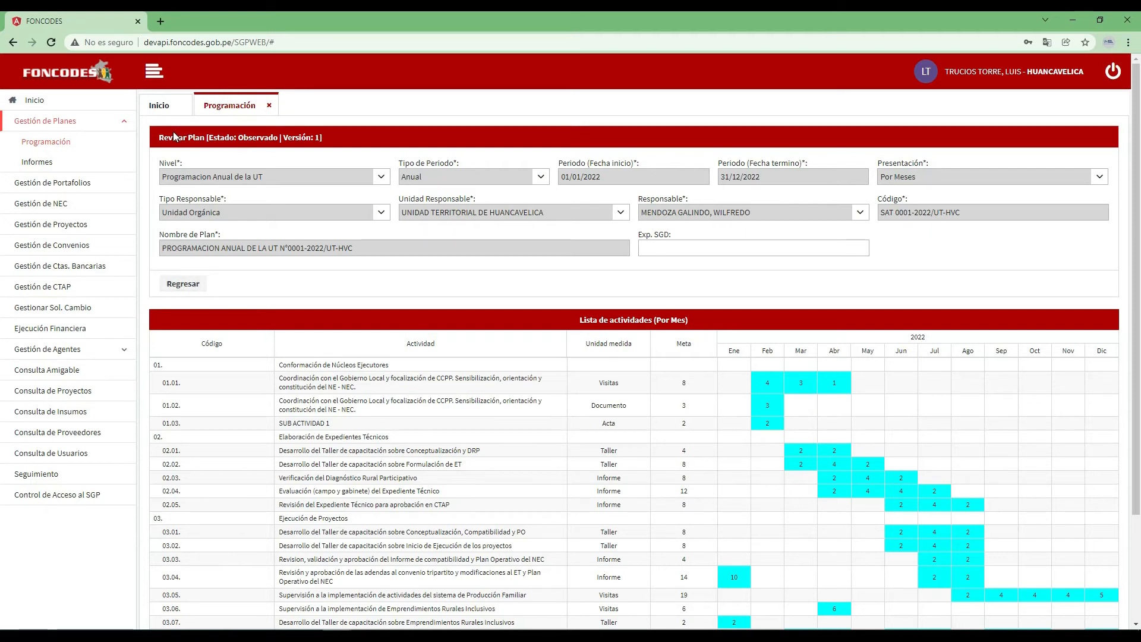
# - Return to the plan list, switch to the submitter's FONCODES window, rerun the plan search, and check the state of plan SAT 0001-2022/UT-HVC
pyautogui.click(195, 286)
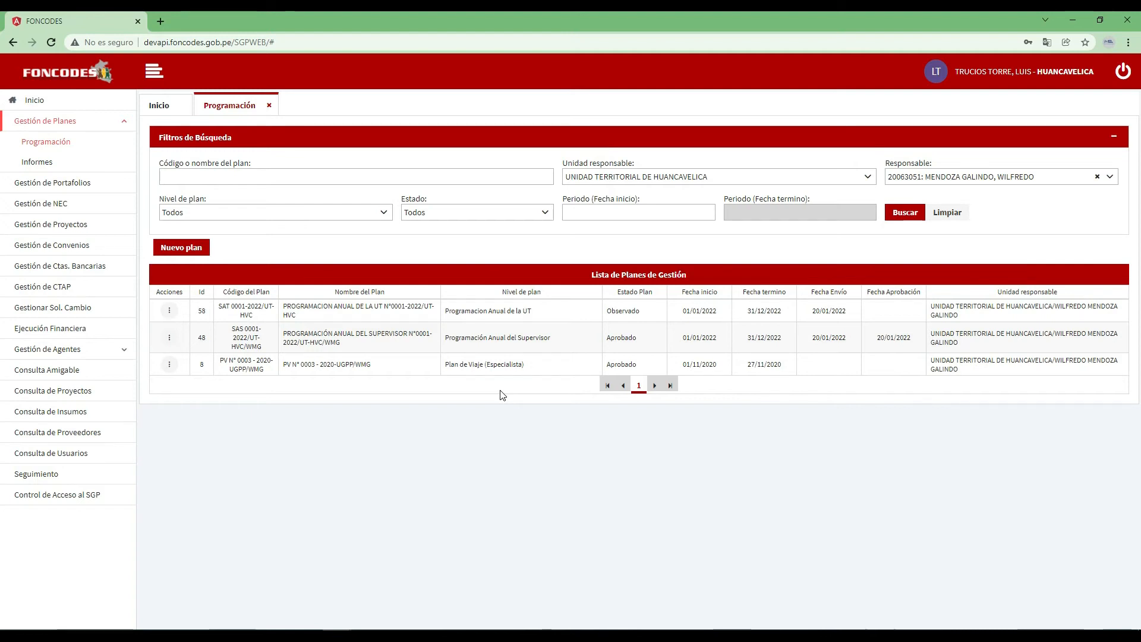
pyautogui.moveTo(337, 636)
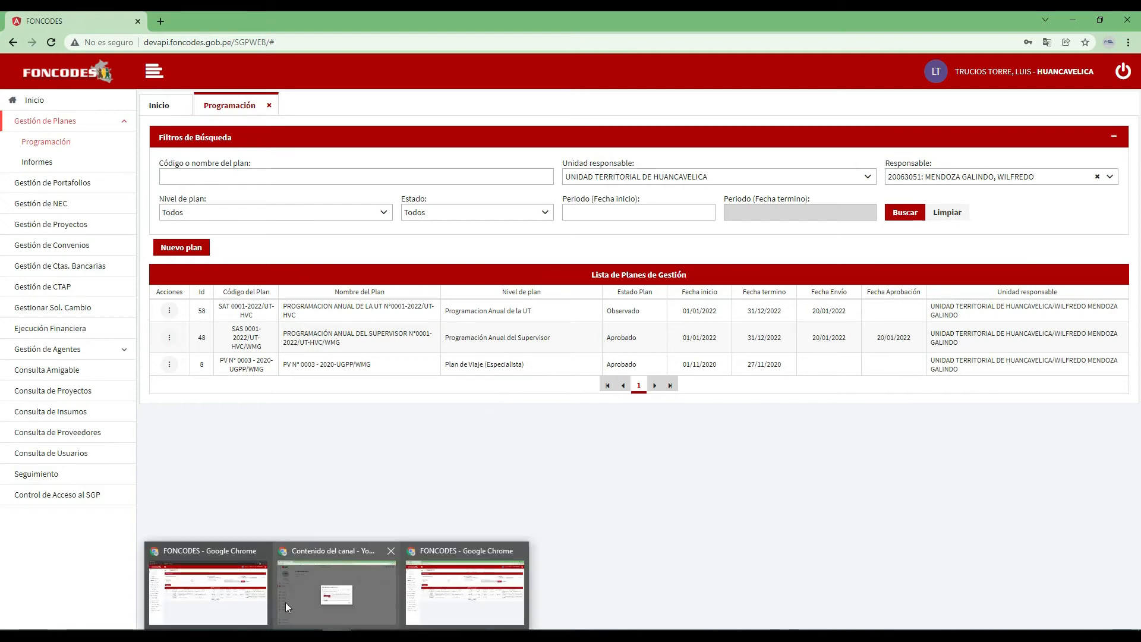
pyautogui.click(239, 602)
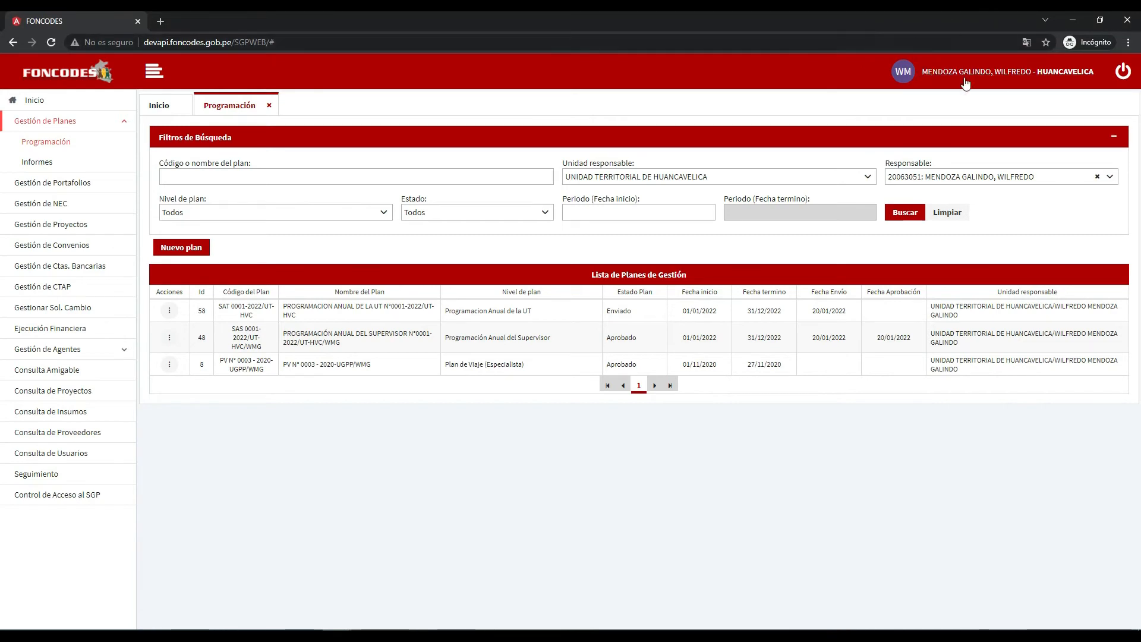
pyautogui.click(913, 217)
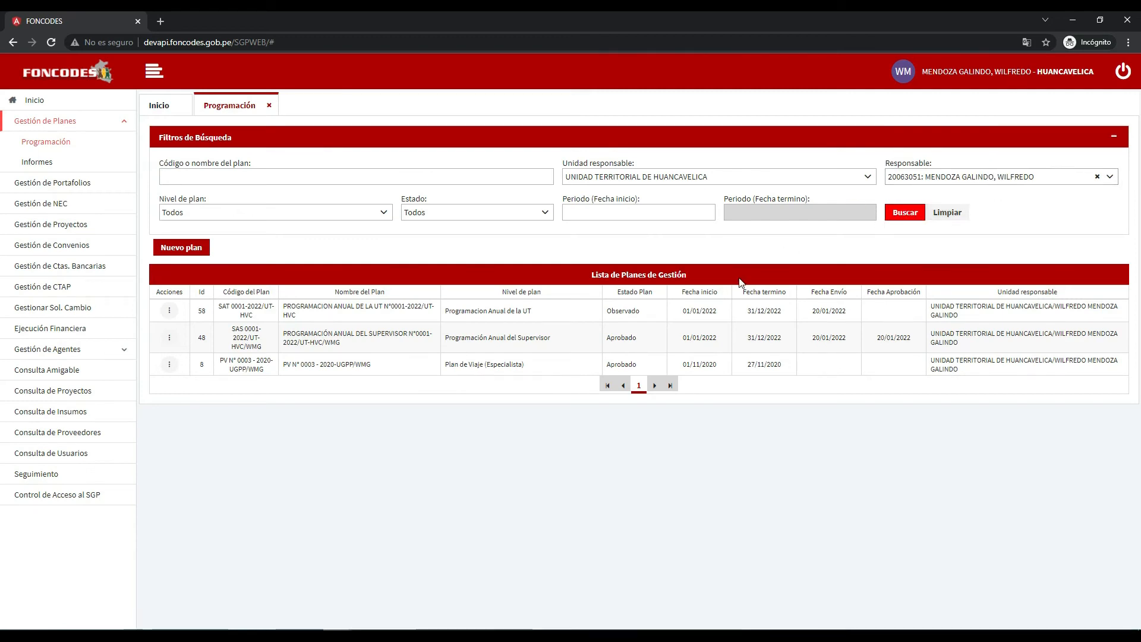
pyautogui.click(608, 313)
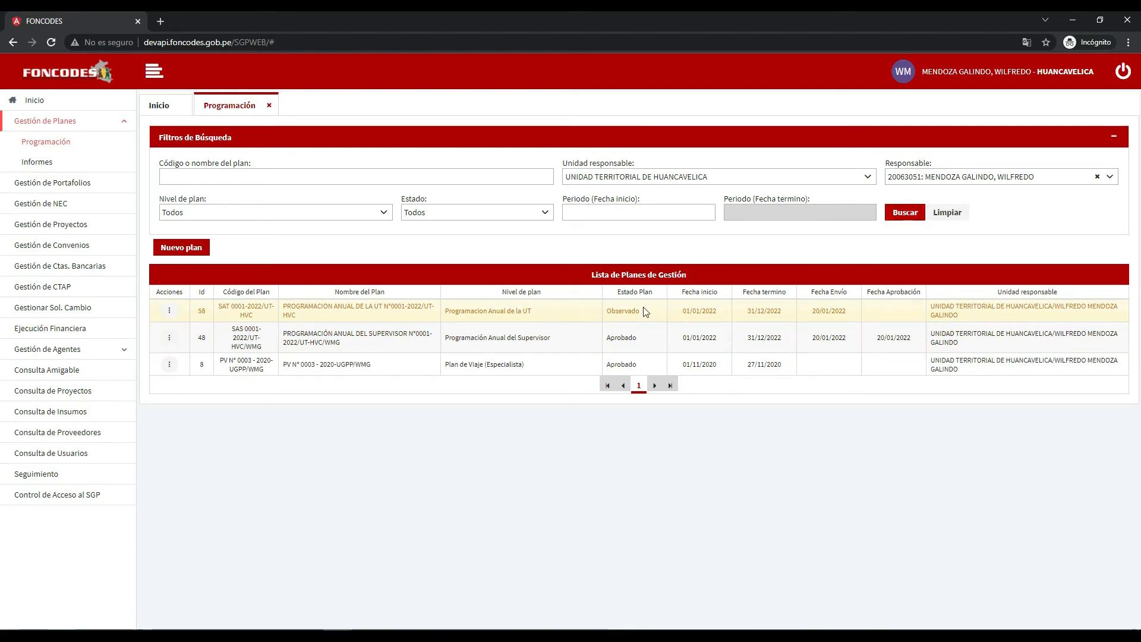
pyautogui.click(538, 315)
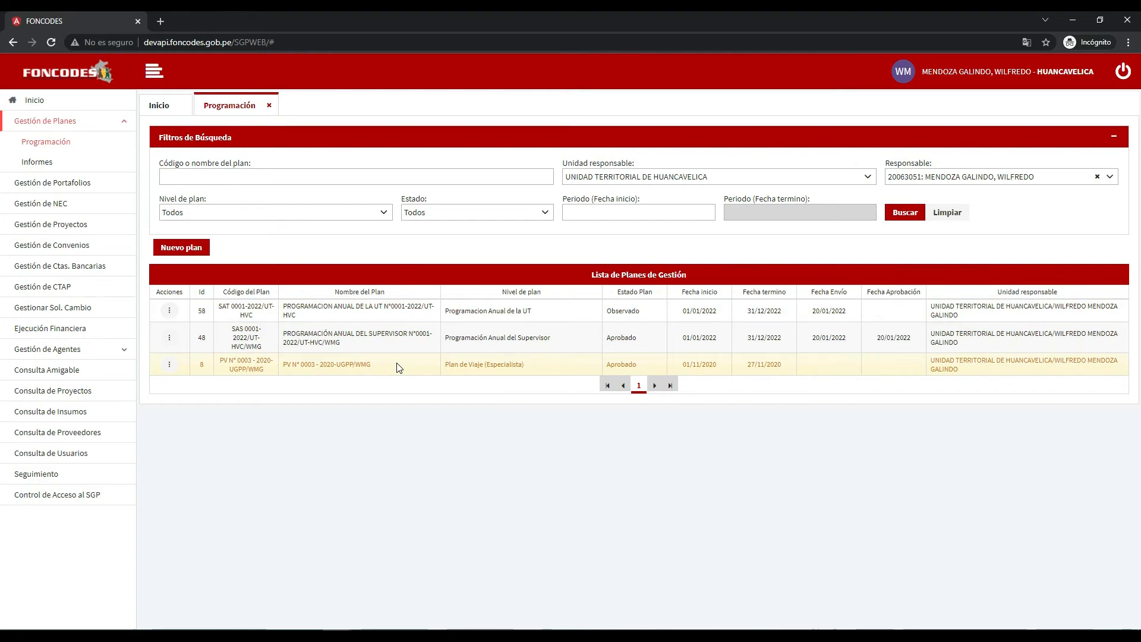
# - Read the reviewer's comment in the state history of plan SAT 0001-2022/UT-HVC, and view the plan in edit mode before returning to the list
pyautogui.click(170, 311)
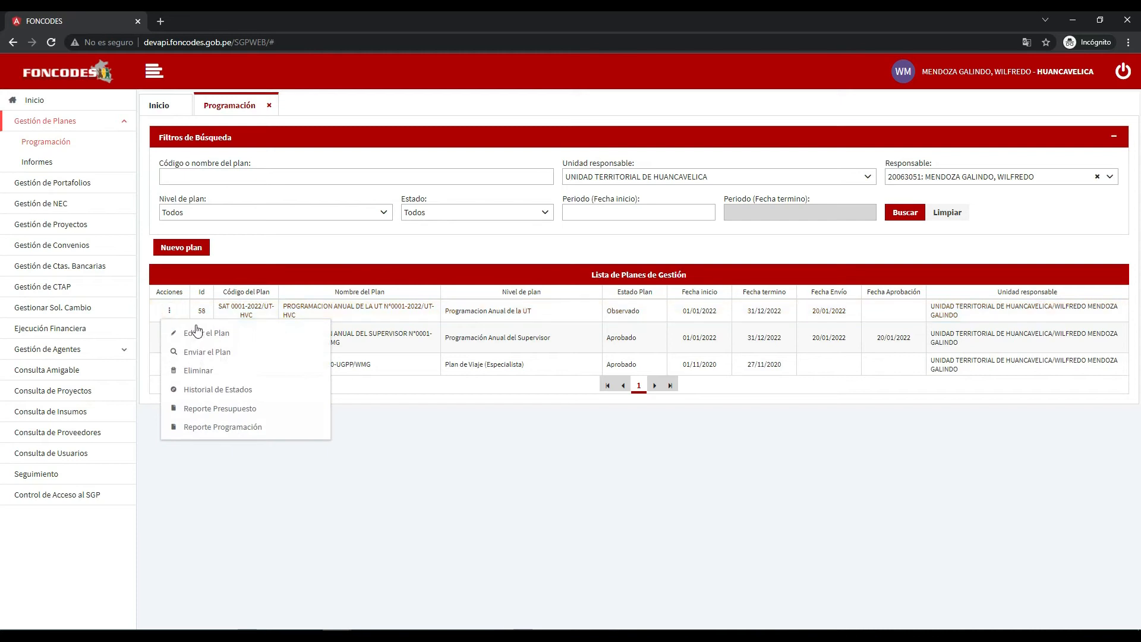
pyautogui.click(257, 391)
pyautogui.click(606, 392)
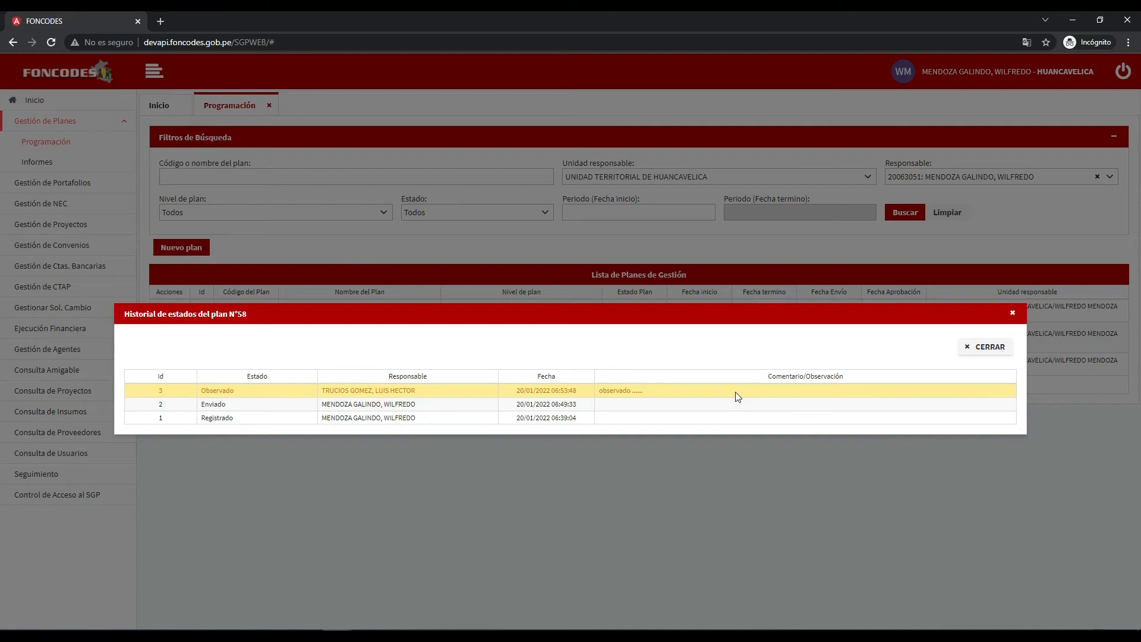
pyautogui.click(989, 348)
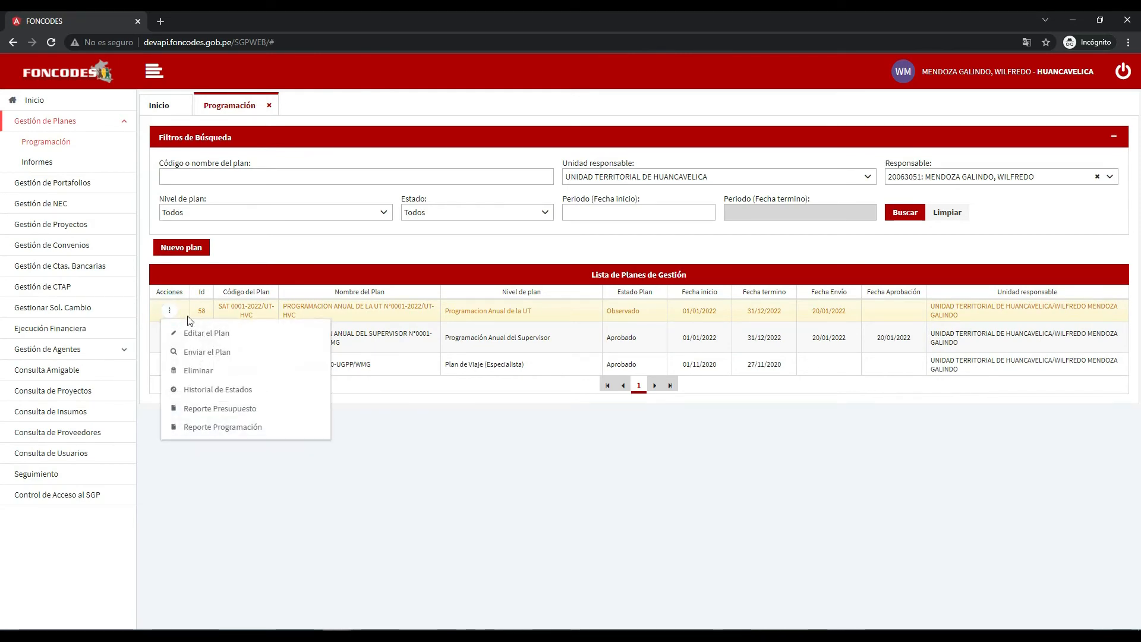
pyautogui.click(237, 337)
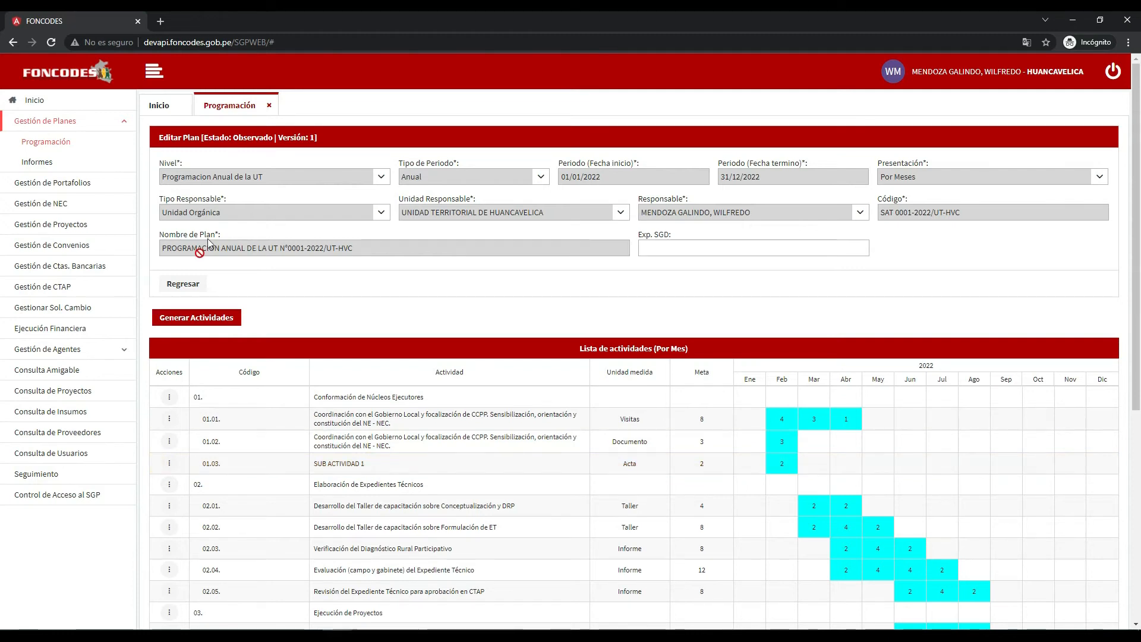
pyautogui.click(188, 286)
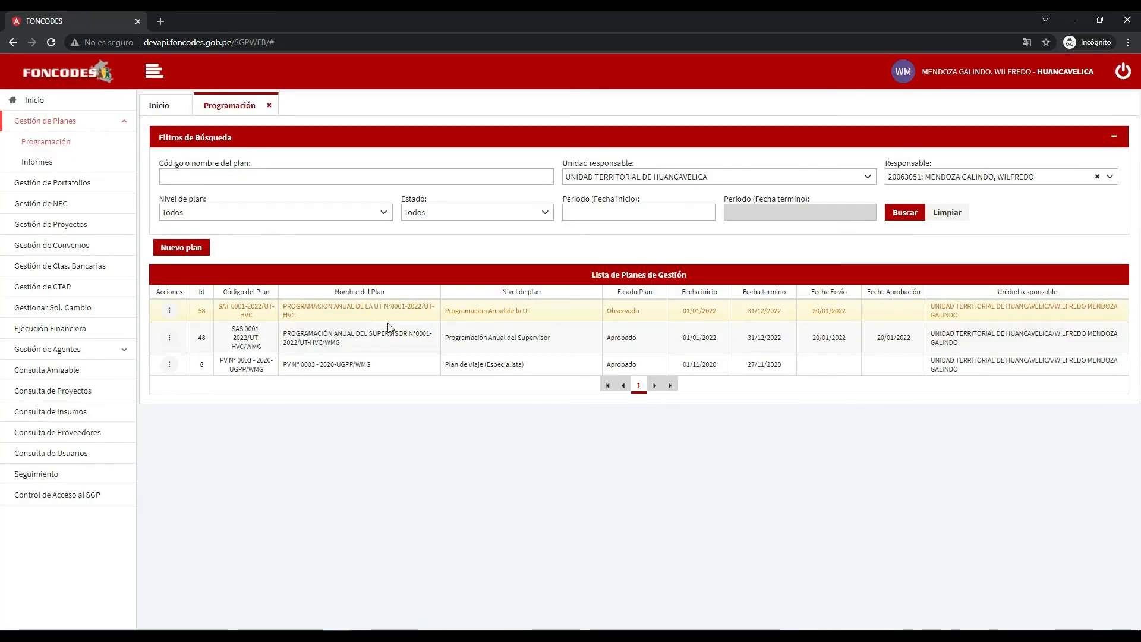
pyautogui.click(408, 331)
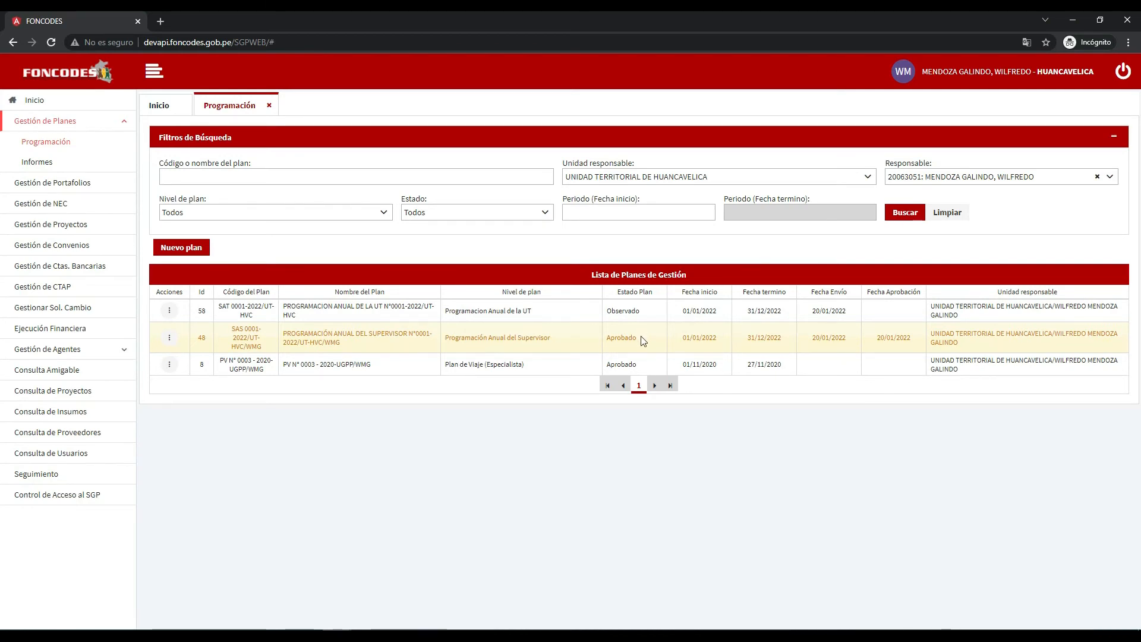
pyautogui.doubleClick(608, 338)
pyautogui.click(170, 338)
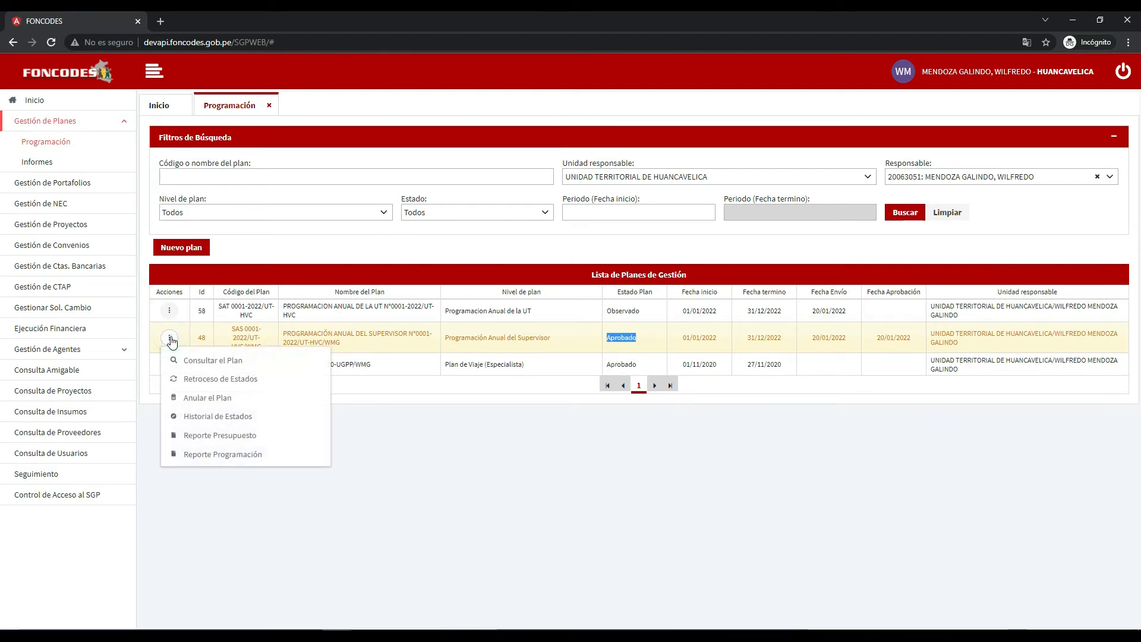
pyautogui.click(270, 381)
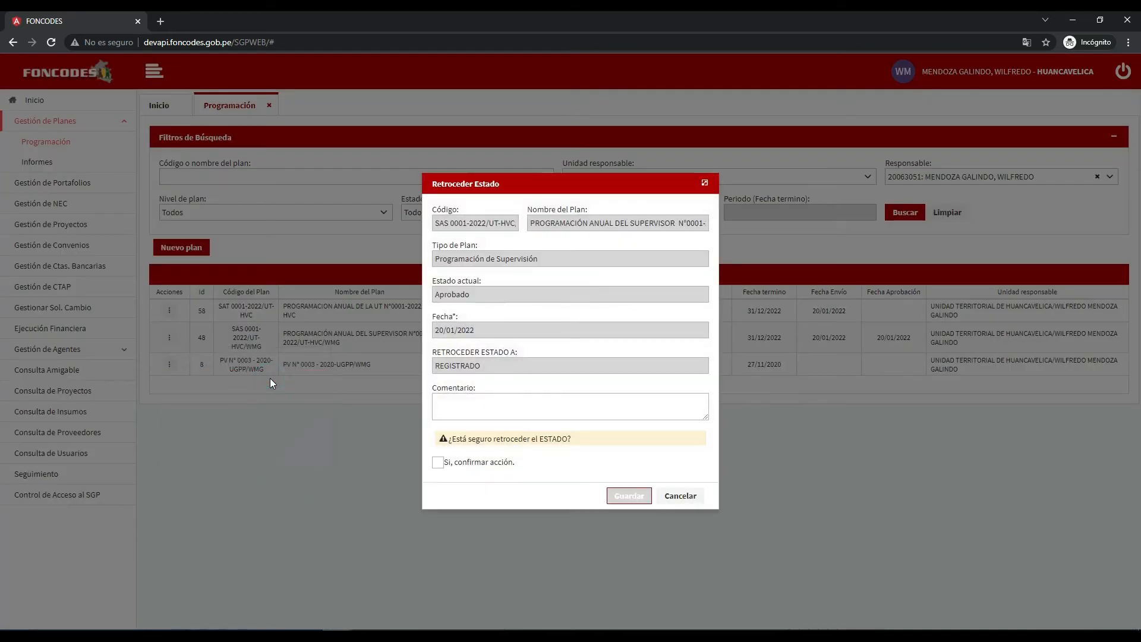
pyautogui.click(454, 406)
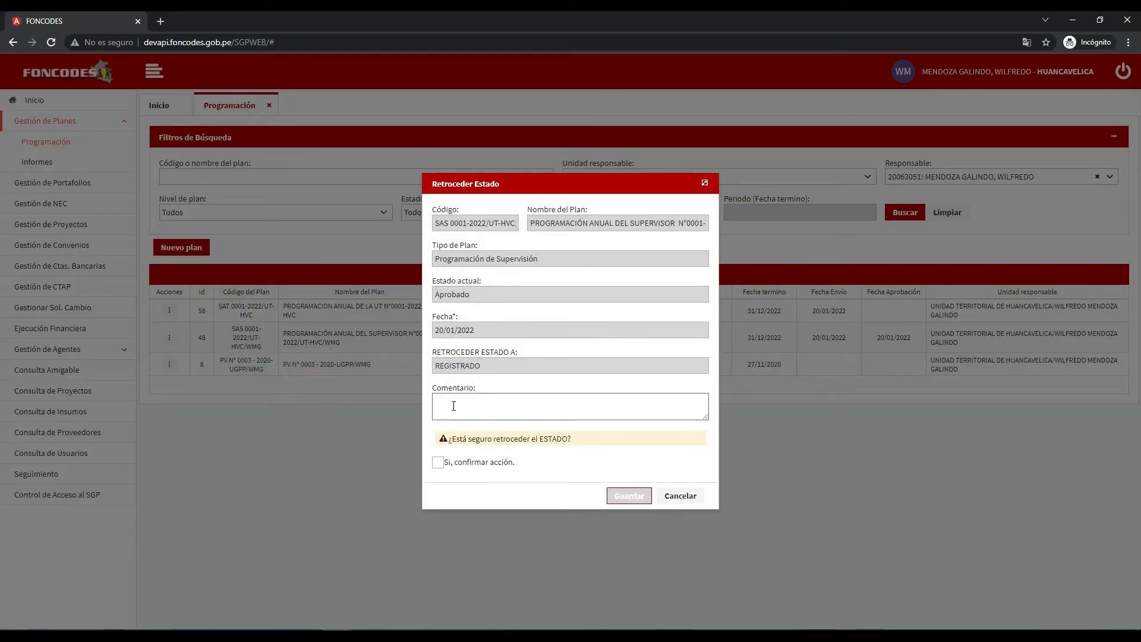
pyautogui.click(453, 406)
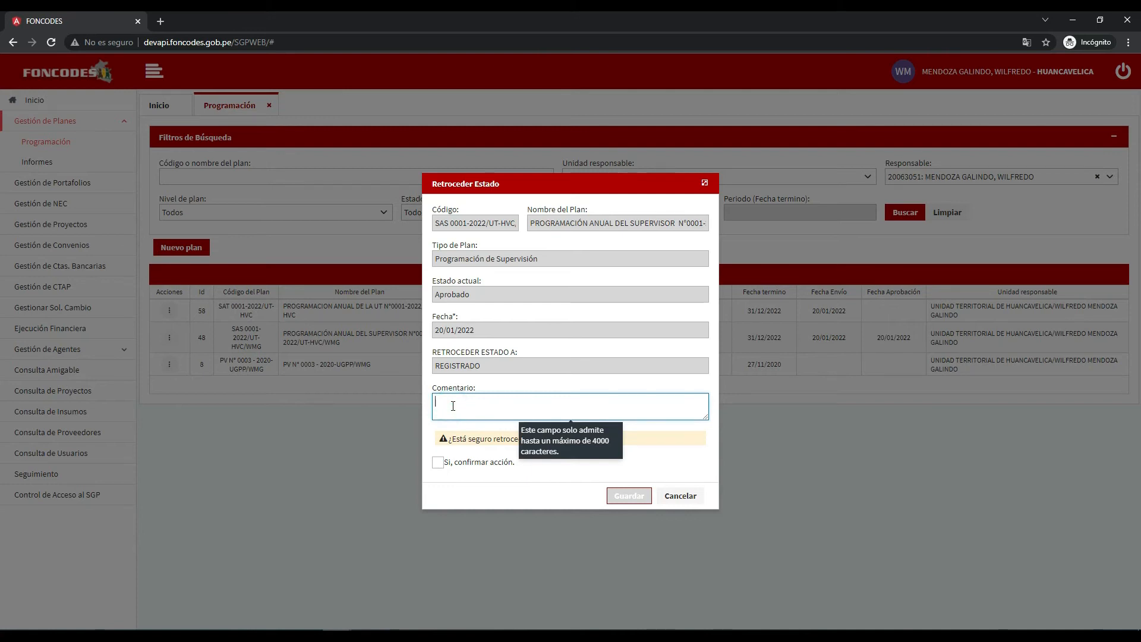
pyautogui.write('ooooo')
pyautogui.click(439, 464)
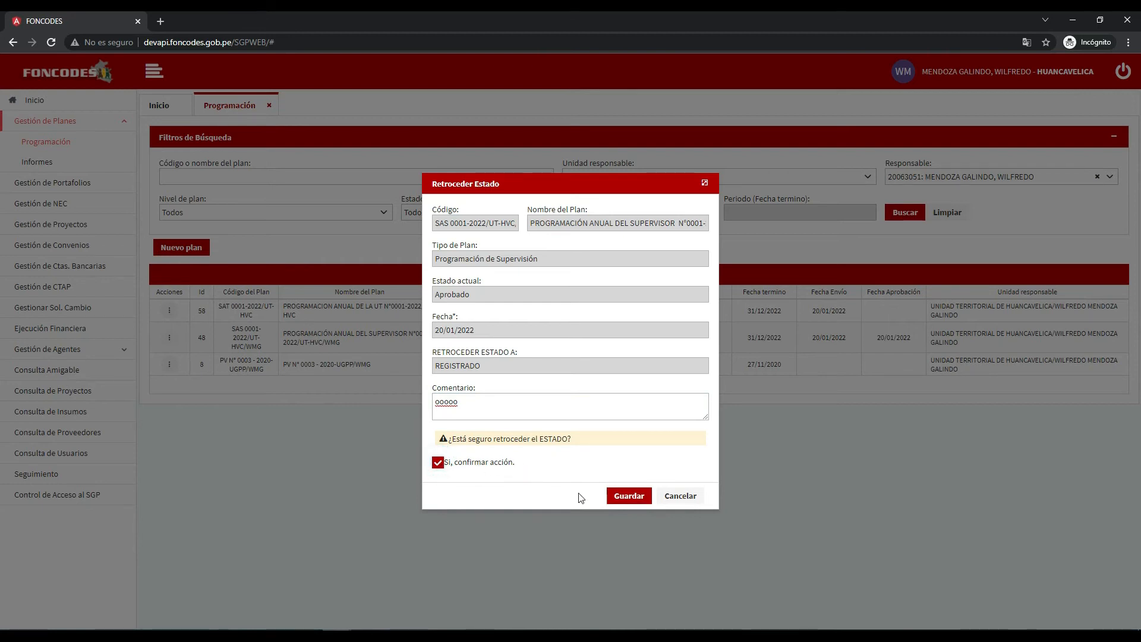
pyautogui.click(676, 497)
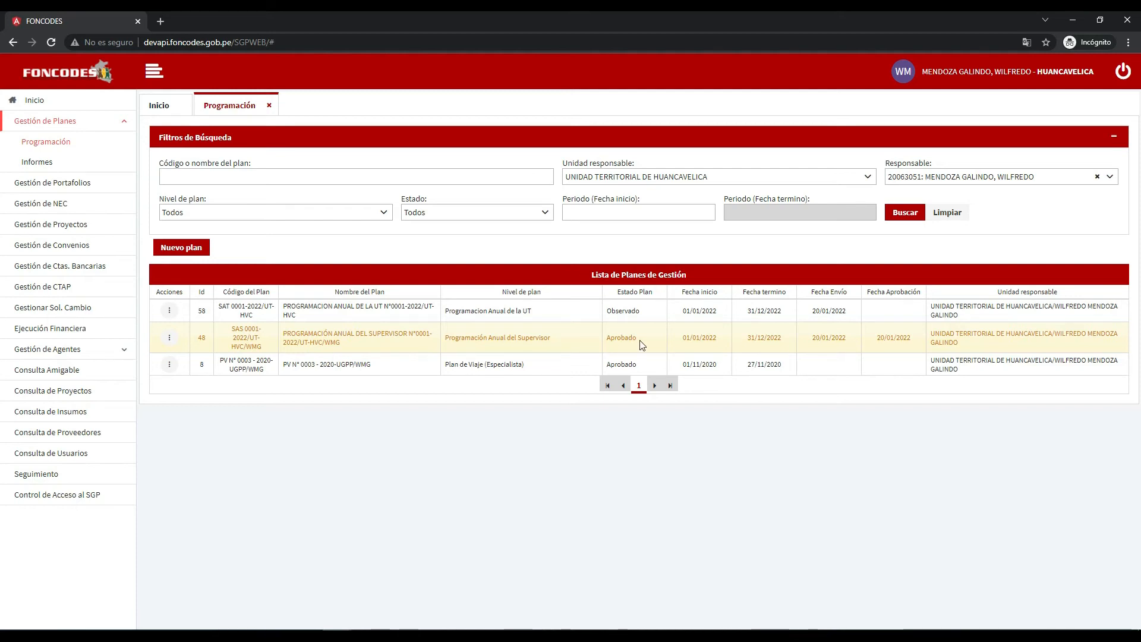
pyautogui.moveTo(649, 345); pyautogui.dragTo(606, 345)
# - Edit plan SAT 0001-2022/UT-HVC and regenerate its activities with the option "Generado en base a SAS", confirming the replacement of existing records
pyautogui.click(446, 309)
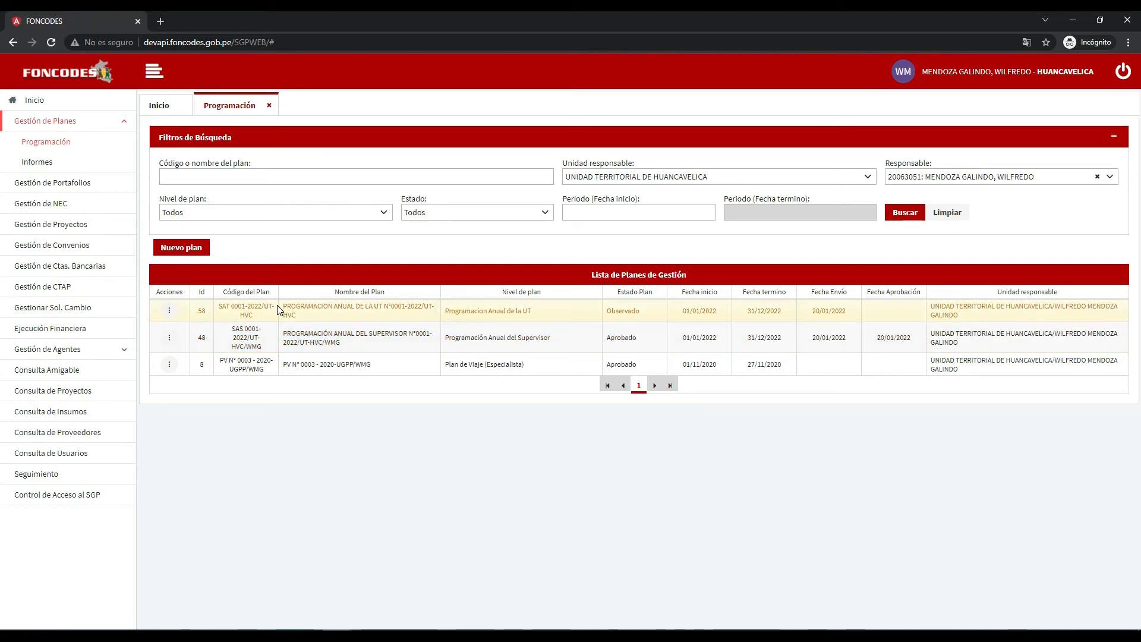
pyautogui.click(175, 312)
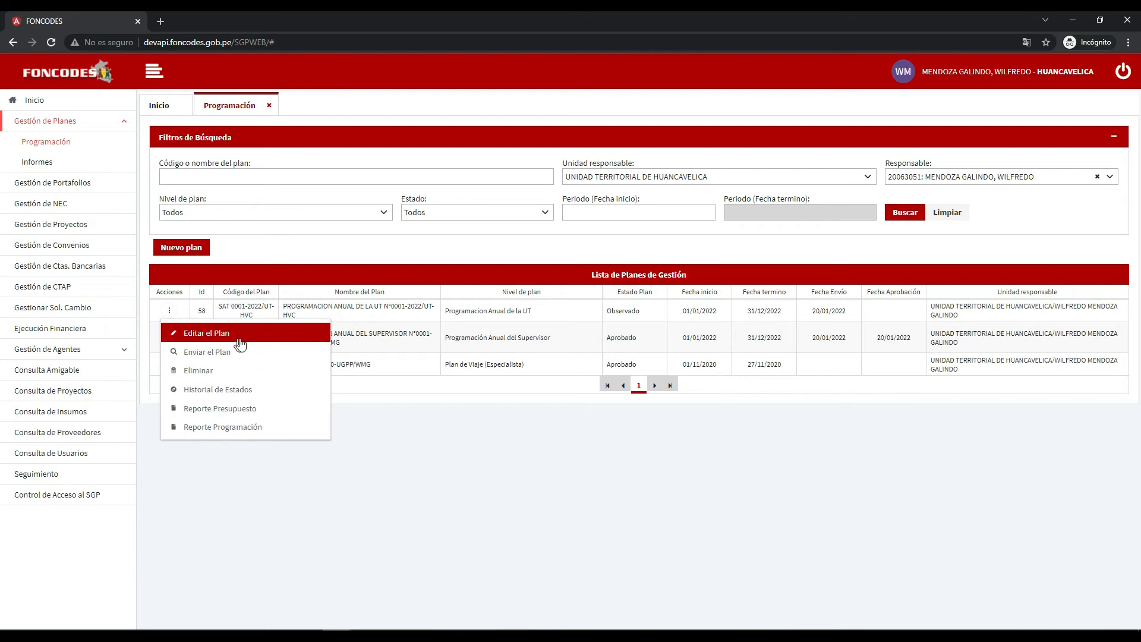
pyautogui.click(211, 333)
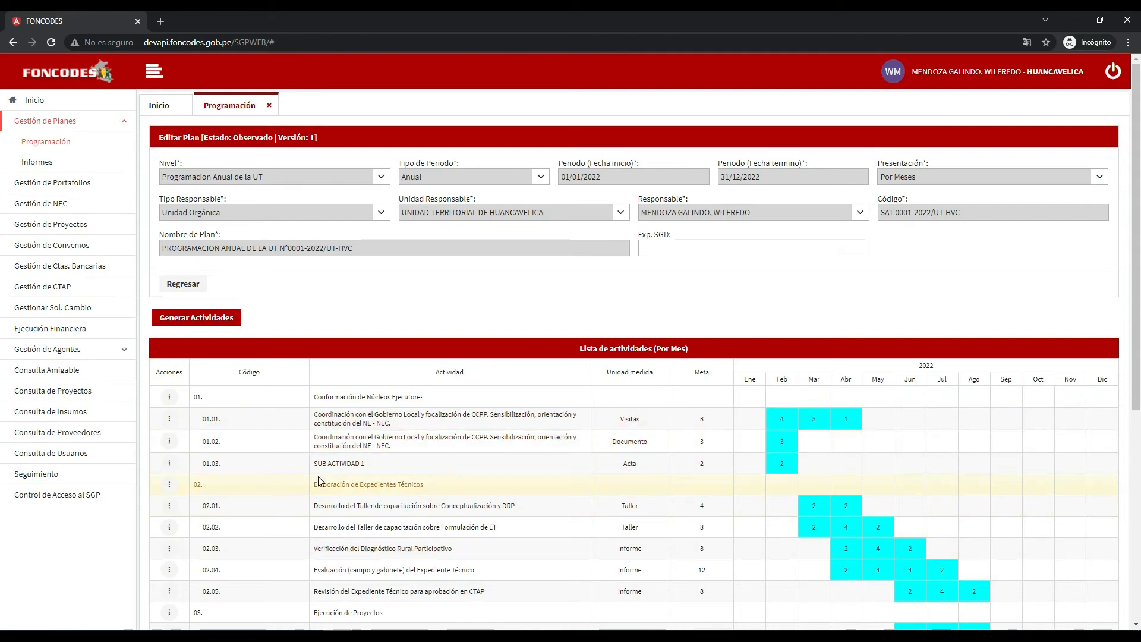
pyautogui.click(197, 321)
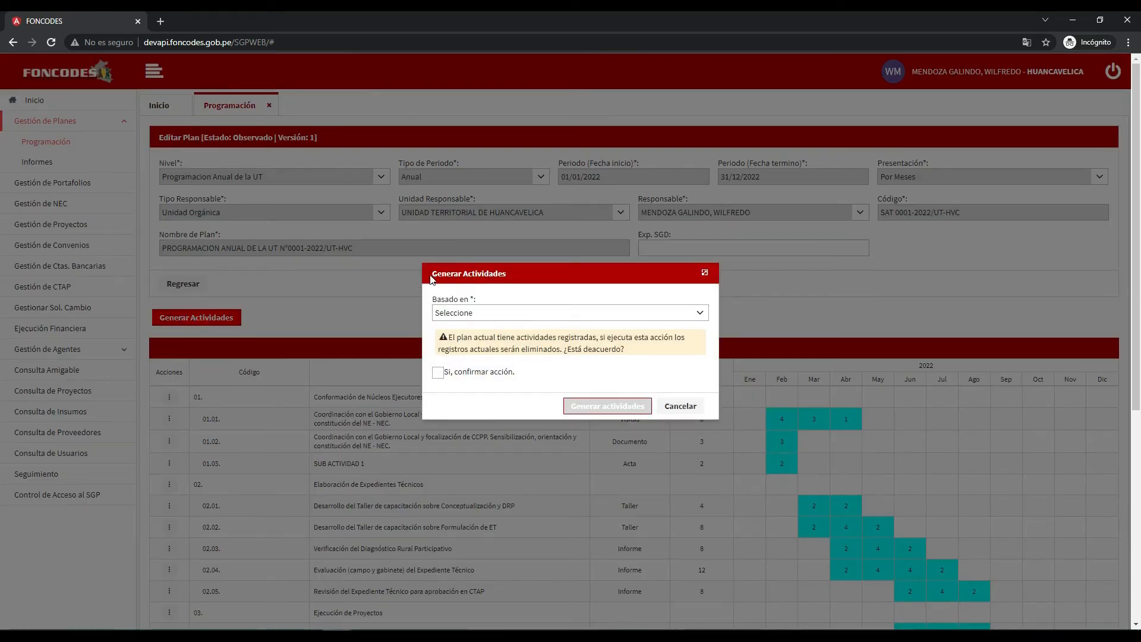
pyautogui.click(475, 317)
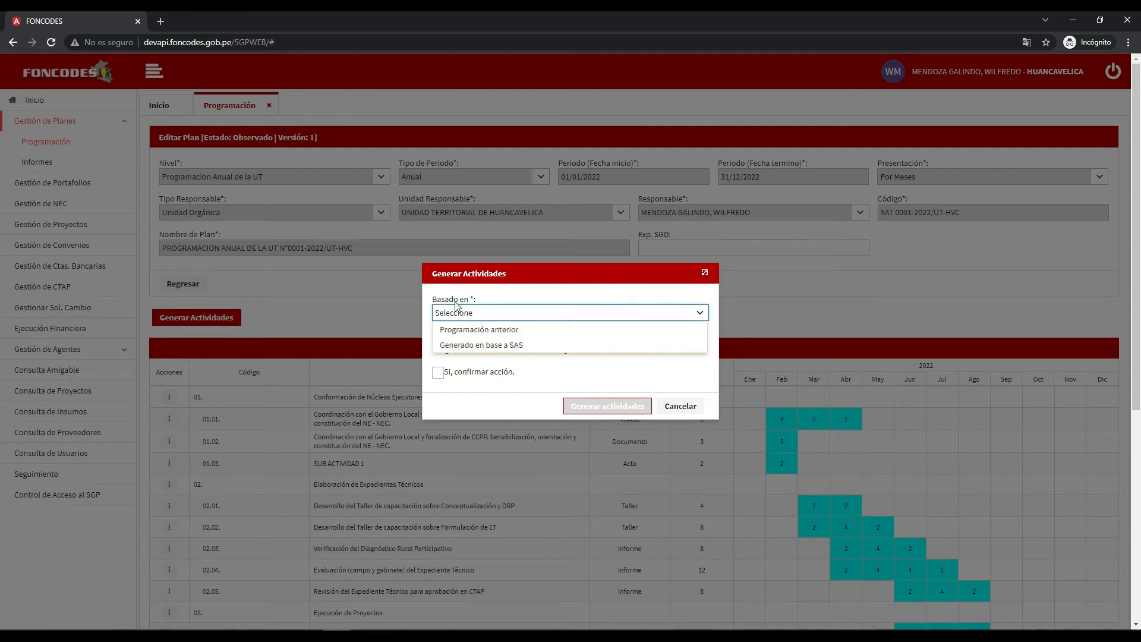
pyautogui.click(482, 346)
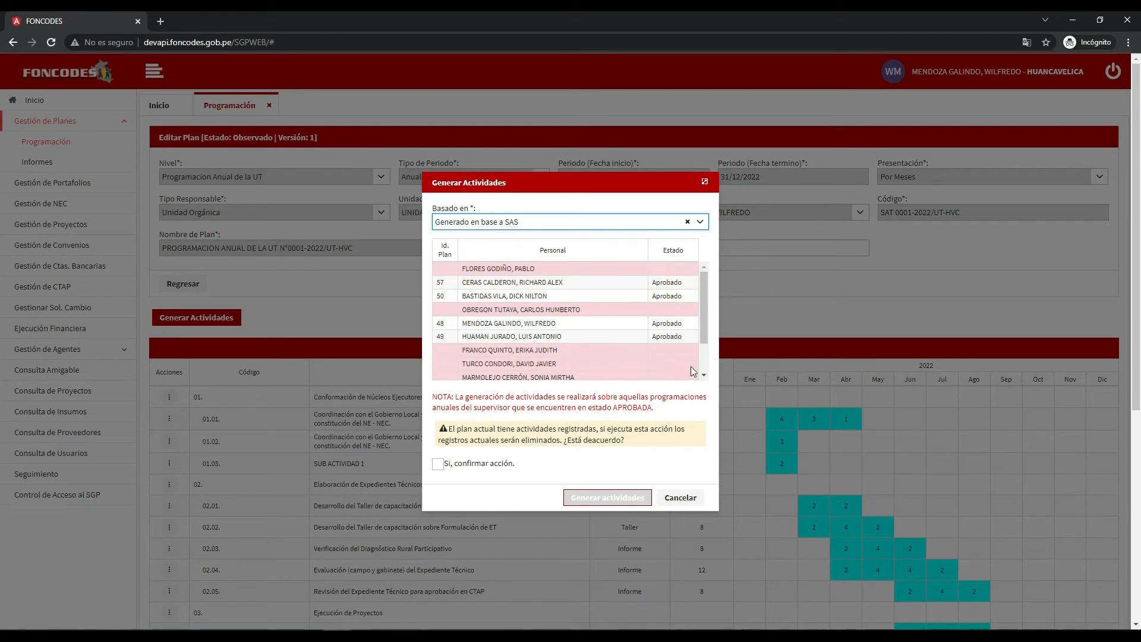
pyautogui.click(438, 465)
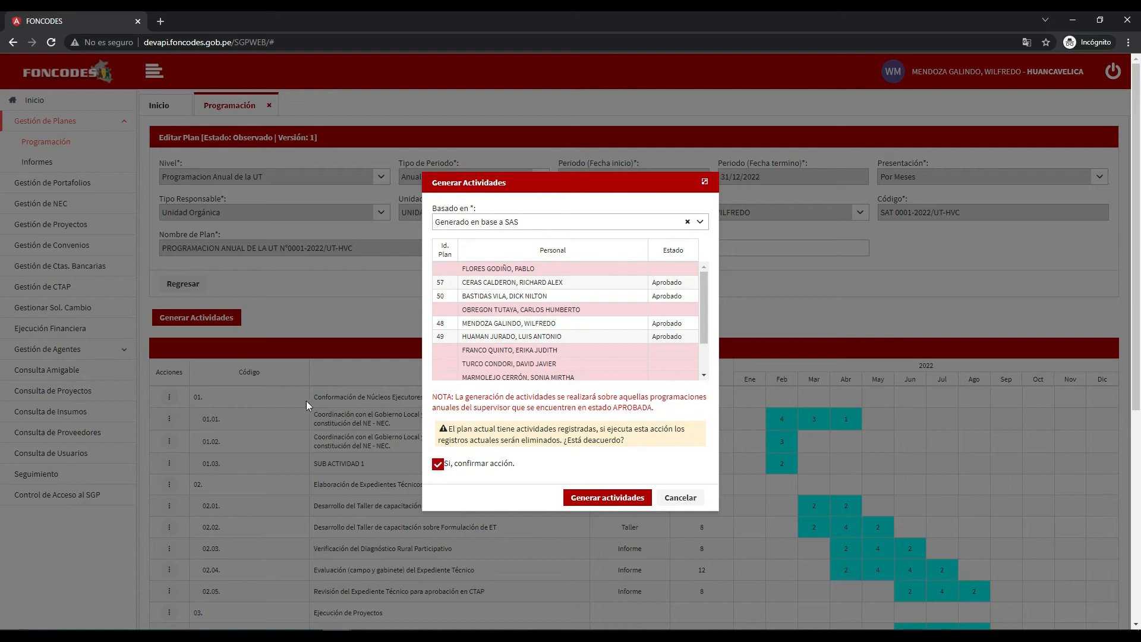
pyautogui.click(628, 500)
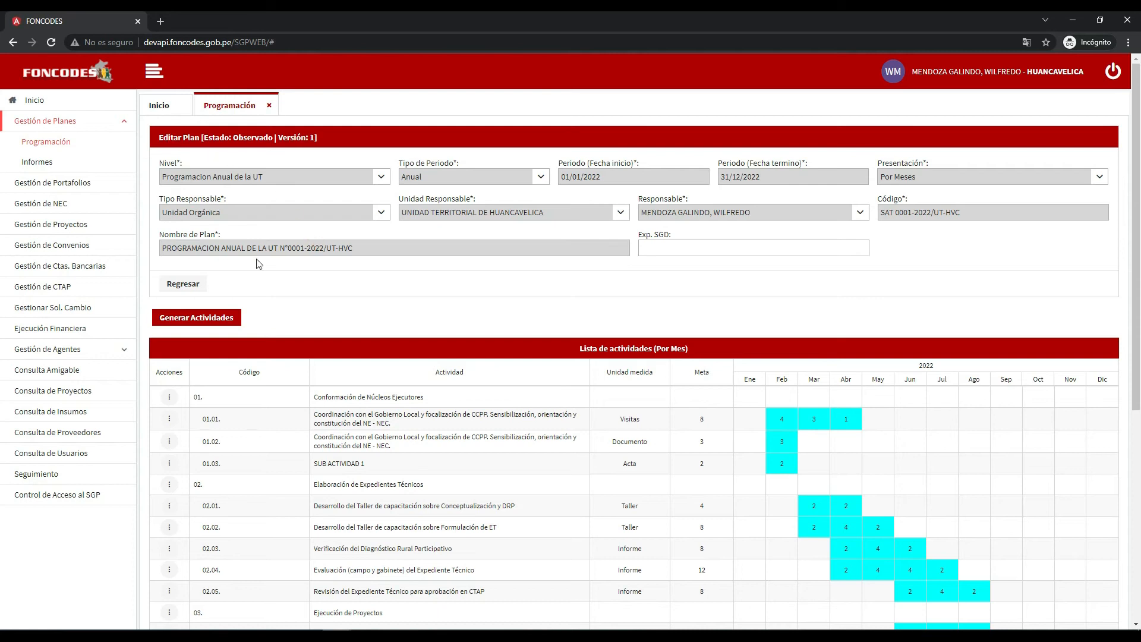
# - Return to the plan list, resend the corrected plan SAT 0001-2022/UT-HVC for review with confirmation, and check its state
pyautogui.click(182, 284)
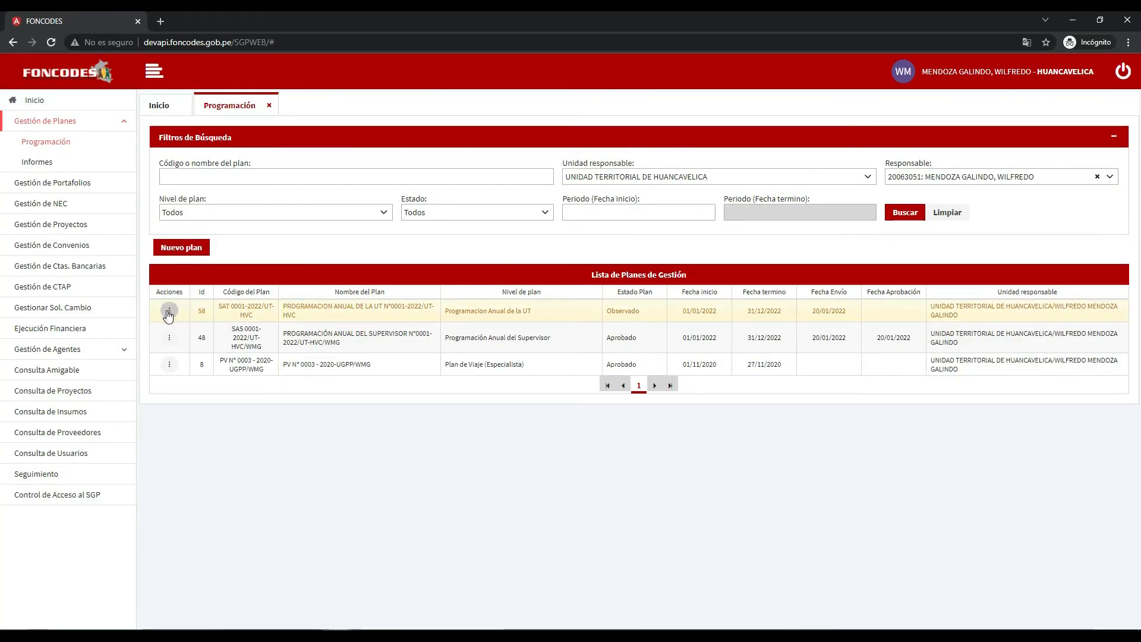
pyautogui.click(170, 312)
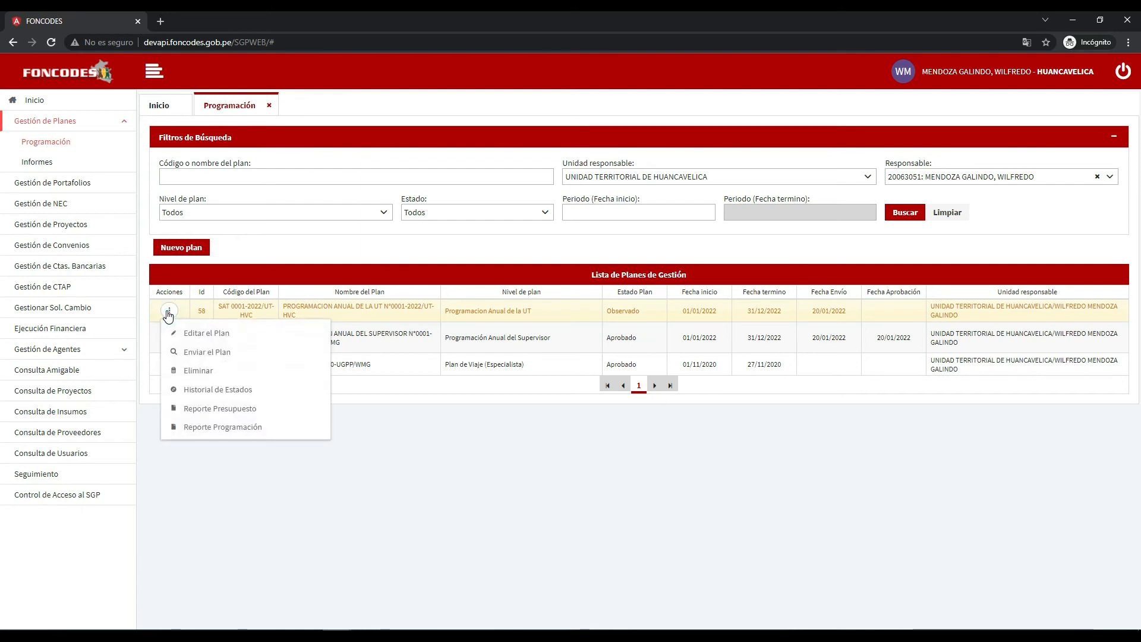
pyautogui.click(205, 355)
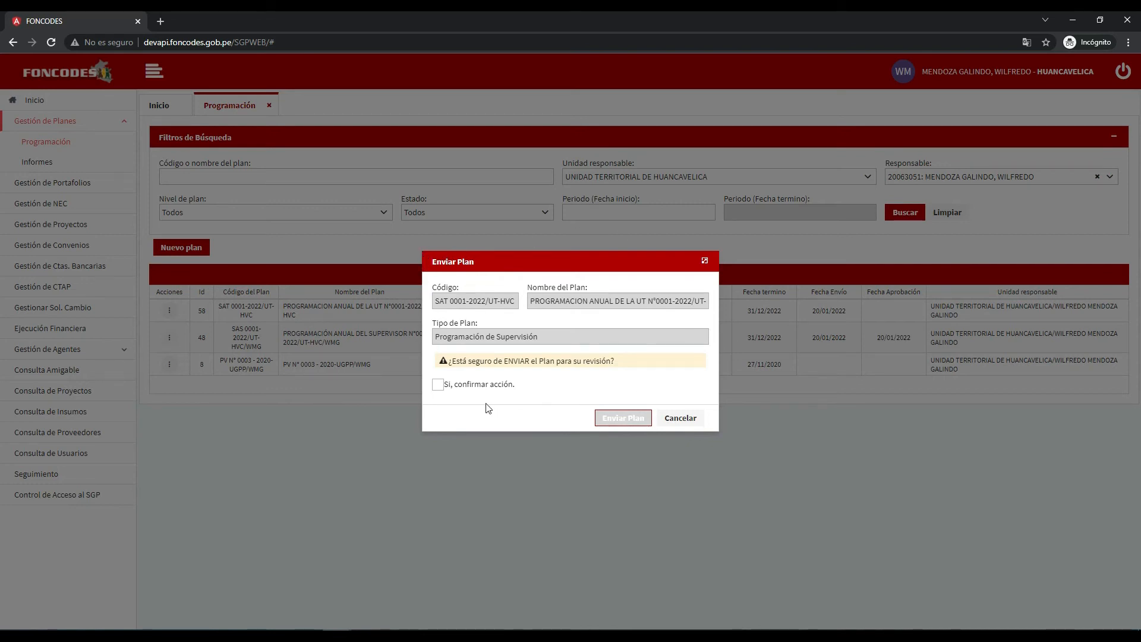
pyautogui.click(438, 386)
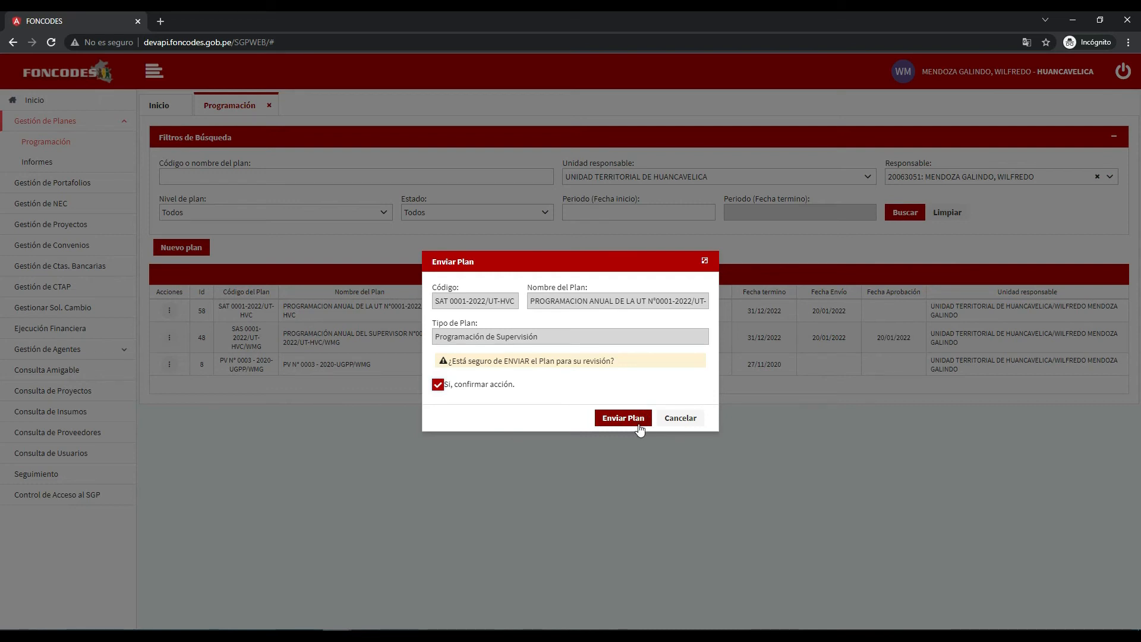
pyautogui.click(624, 418)
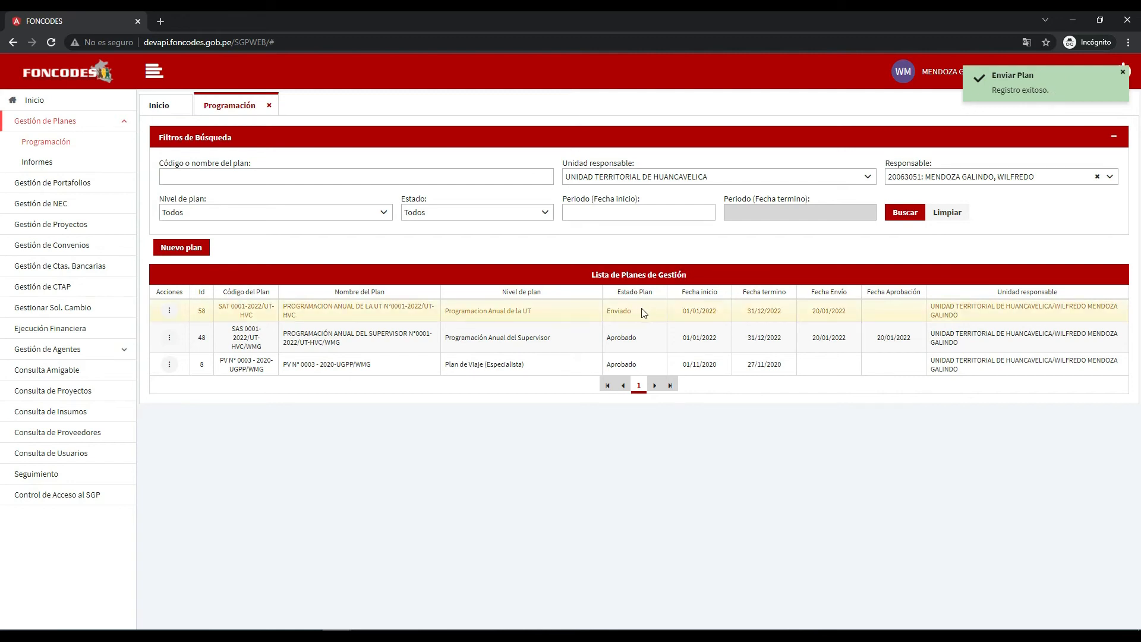
pyautogui.moveTo(635, 310); pyautogui.dragTo(602, 317)
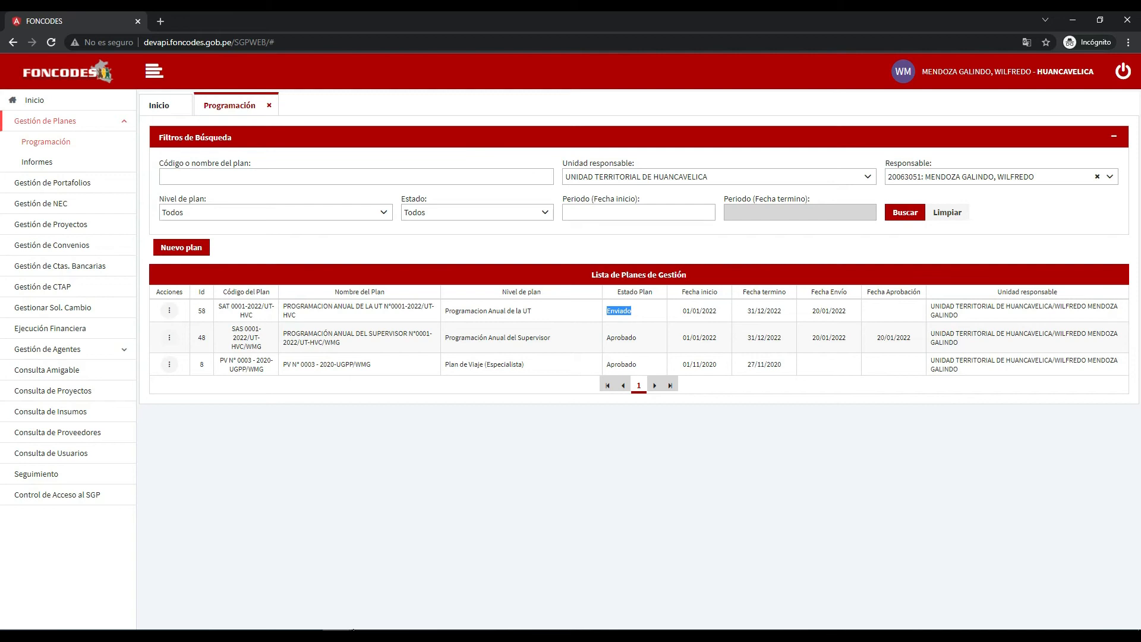
# - Switch back to the reviewer's FONCODES window and rerun the plan search to refresh the list
pyautogui.moveTo(354, 629)
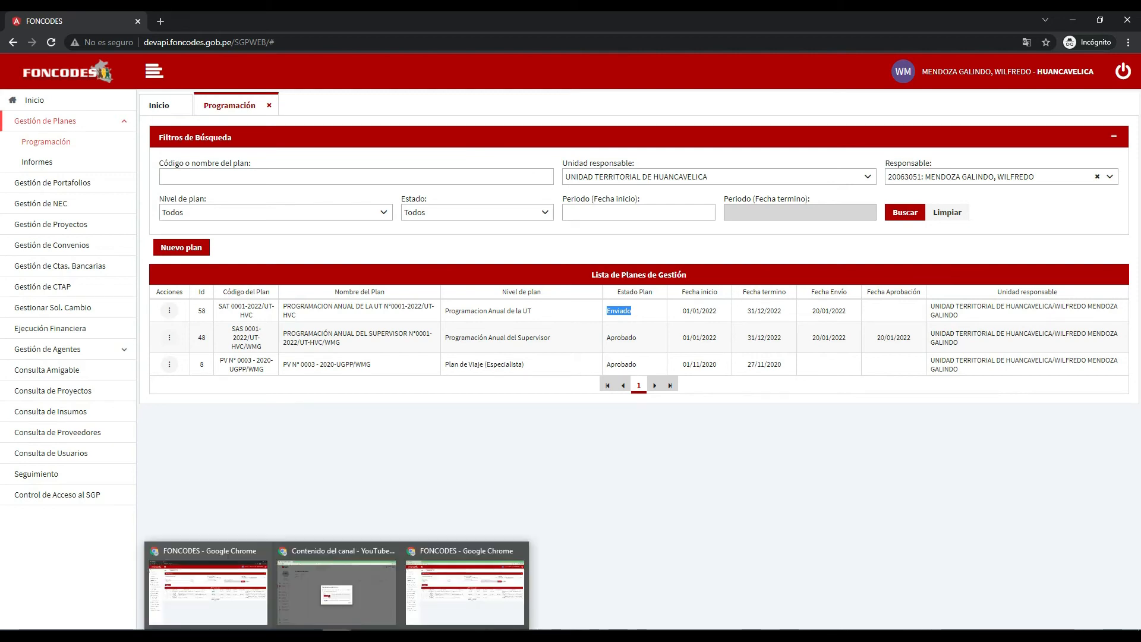
pyautogui.click(458, 581)
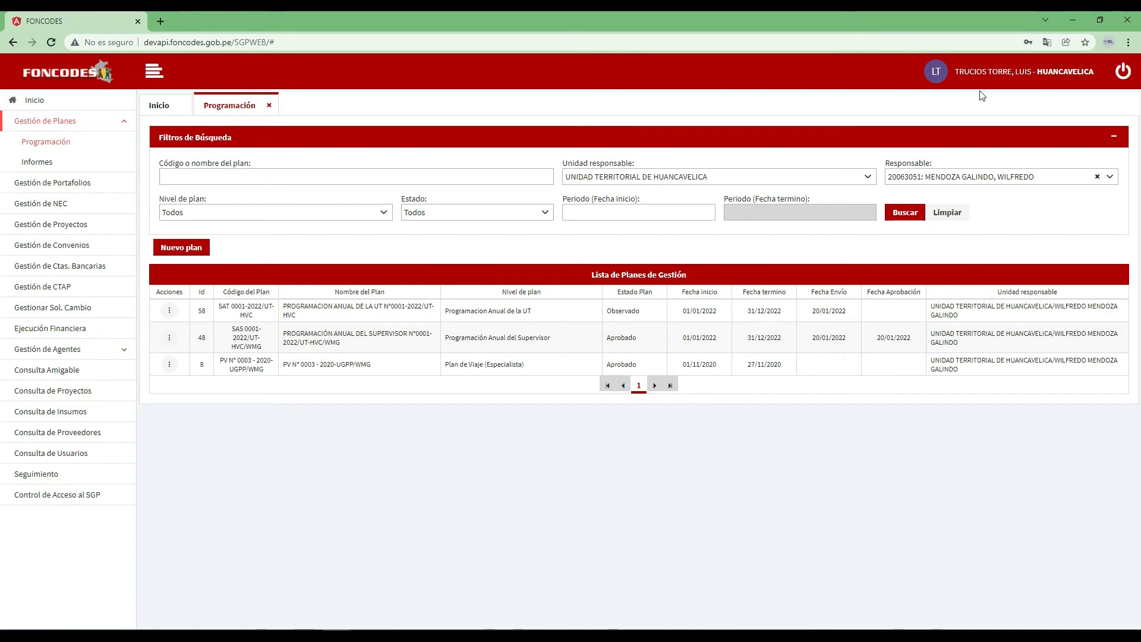
pyautogui.click(906, 217)
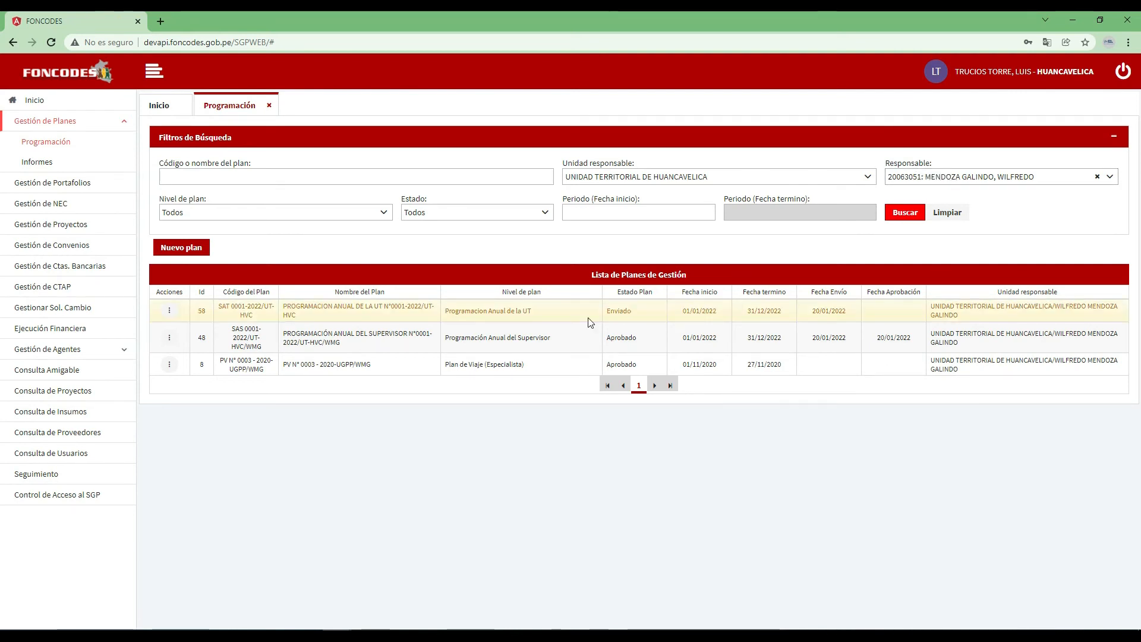
# - Open plan SAT 0001-2022/UT-HVC for review and approve it with the comment "aprobado", confirming the action
pyautogui.click(532, 315)
pyautogui.doubleClick(621, 311)
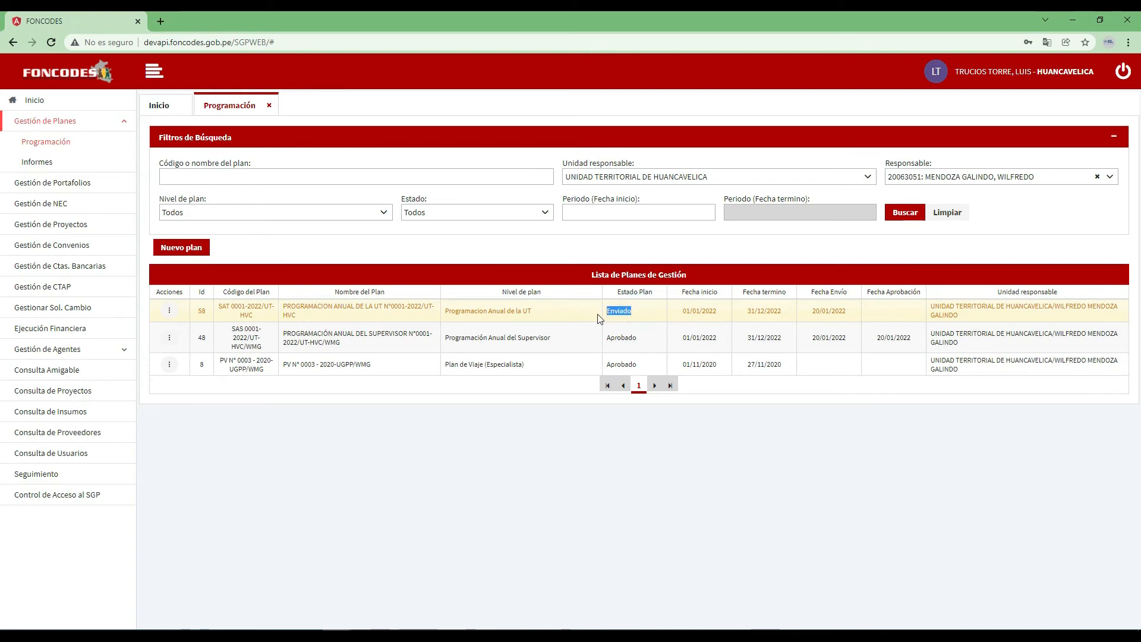
pyautogui.click(170, 312)
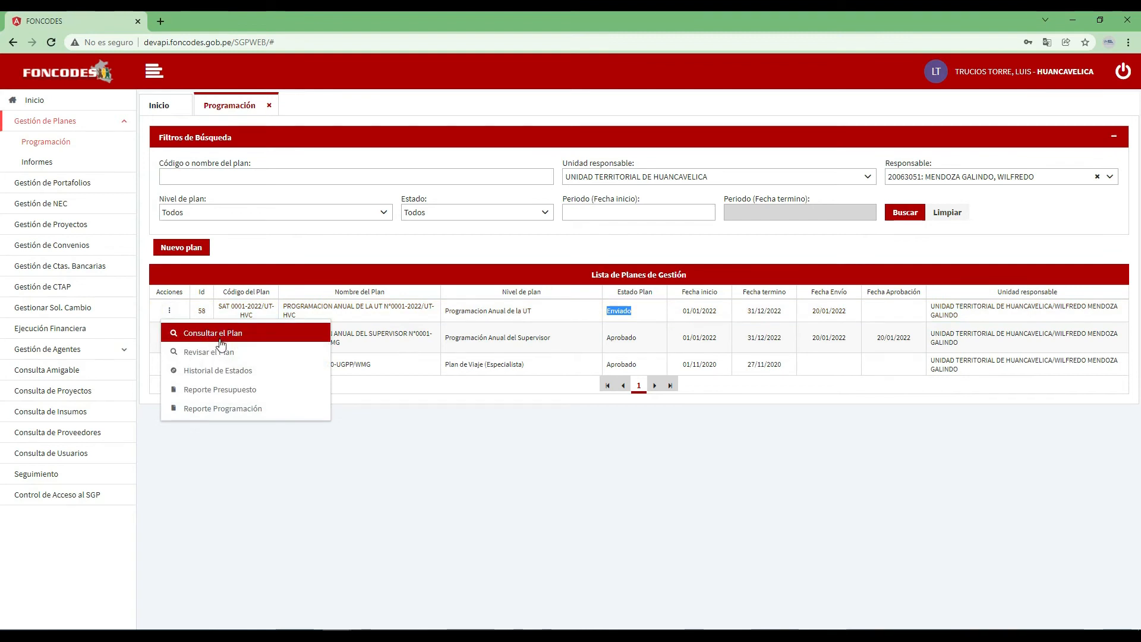
pyautogui.click(253, 355)
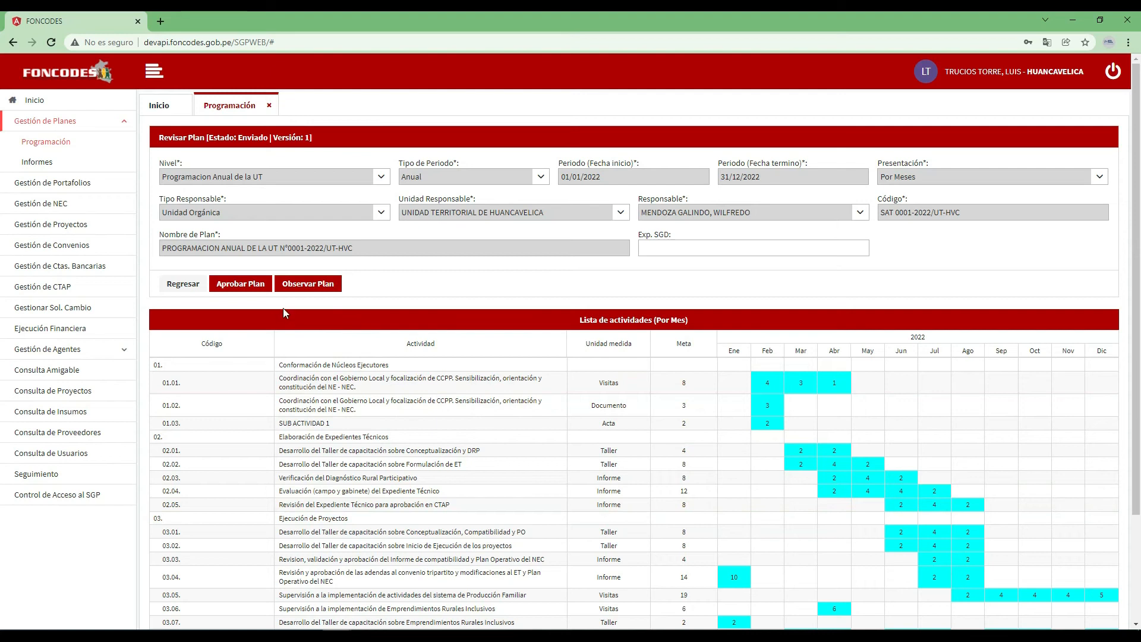
pyautogui.click(239, 287)
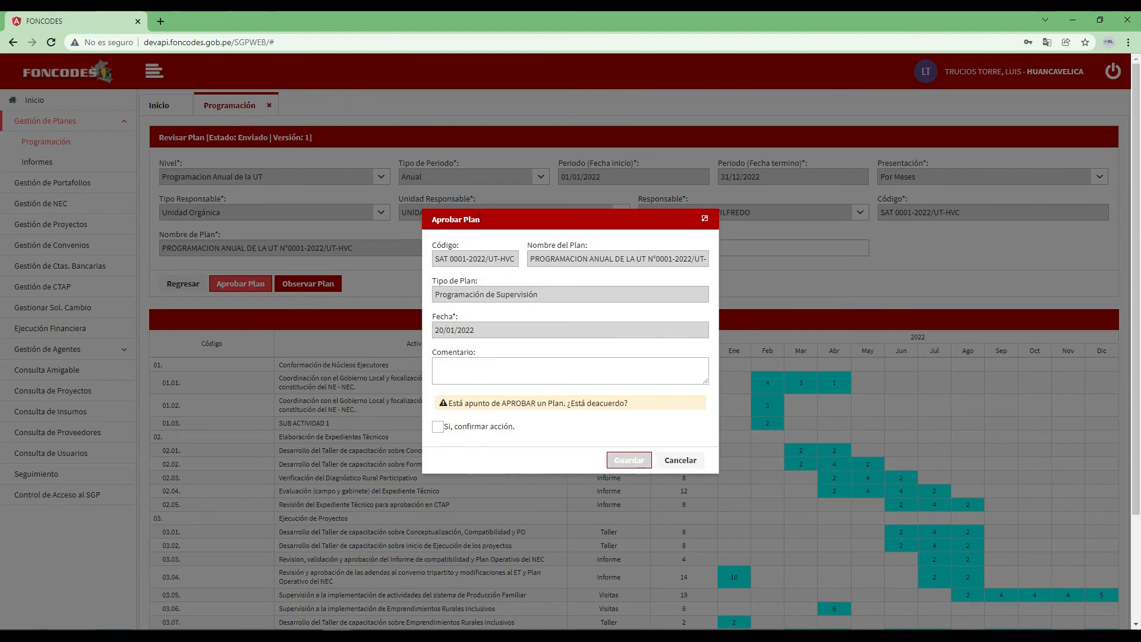
pyautogui.click(478, 371)
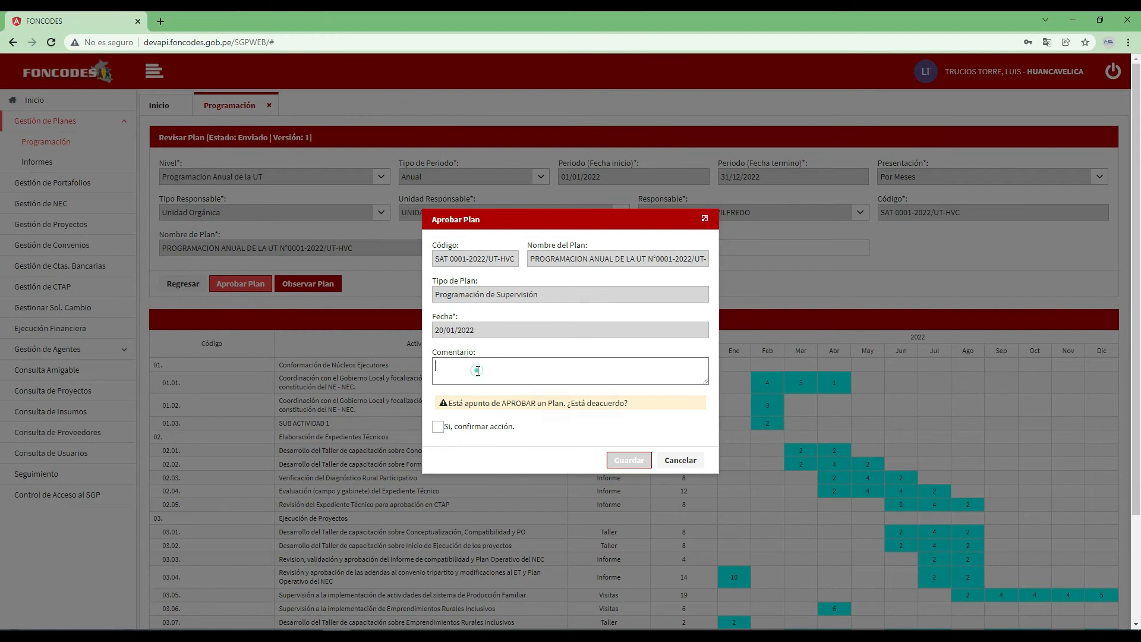
pyautogui.click(478, 371)
pyautogui.write('aprobado')
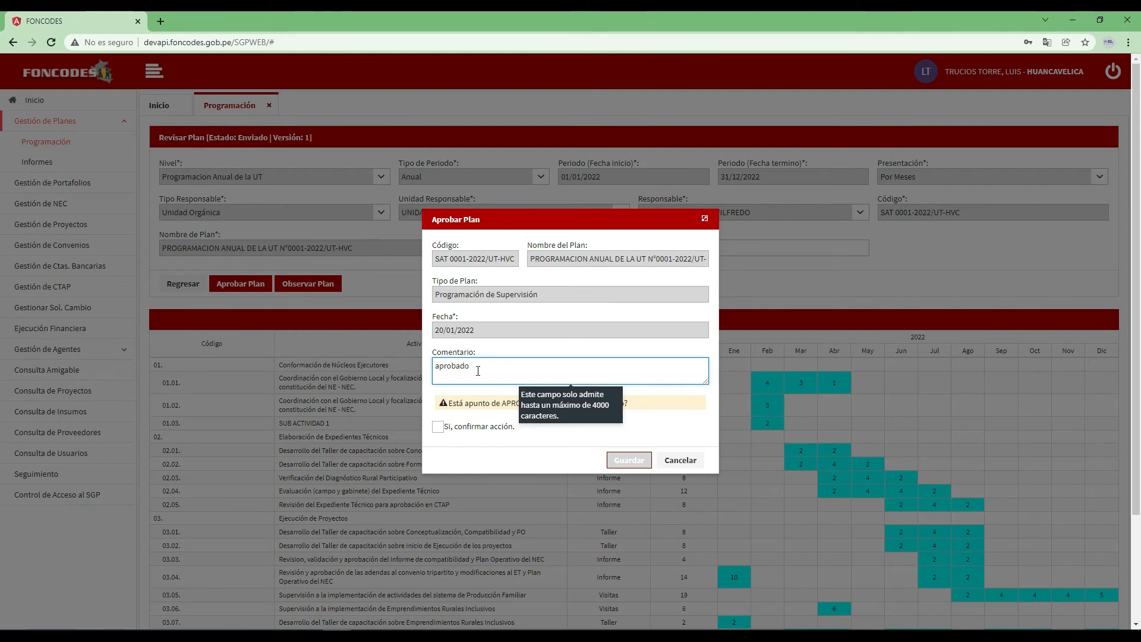
pyautogui.click(457, 437)
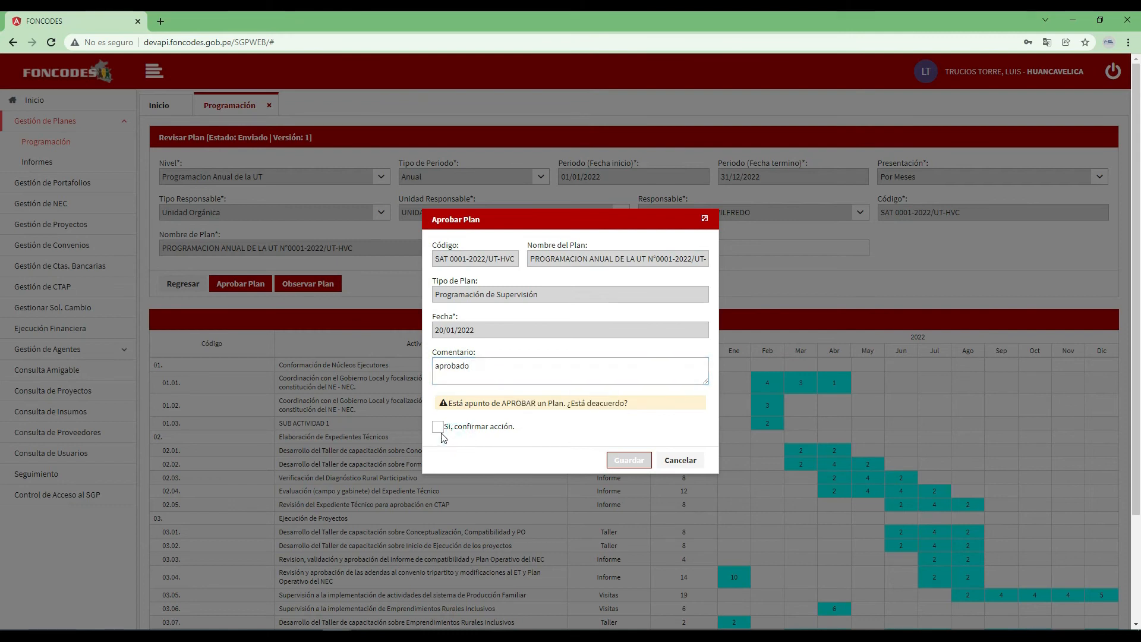
pyautogui.click(438, 427)
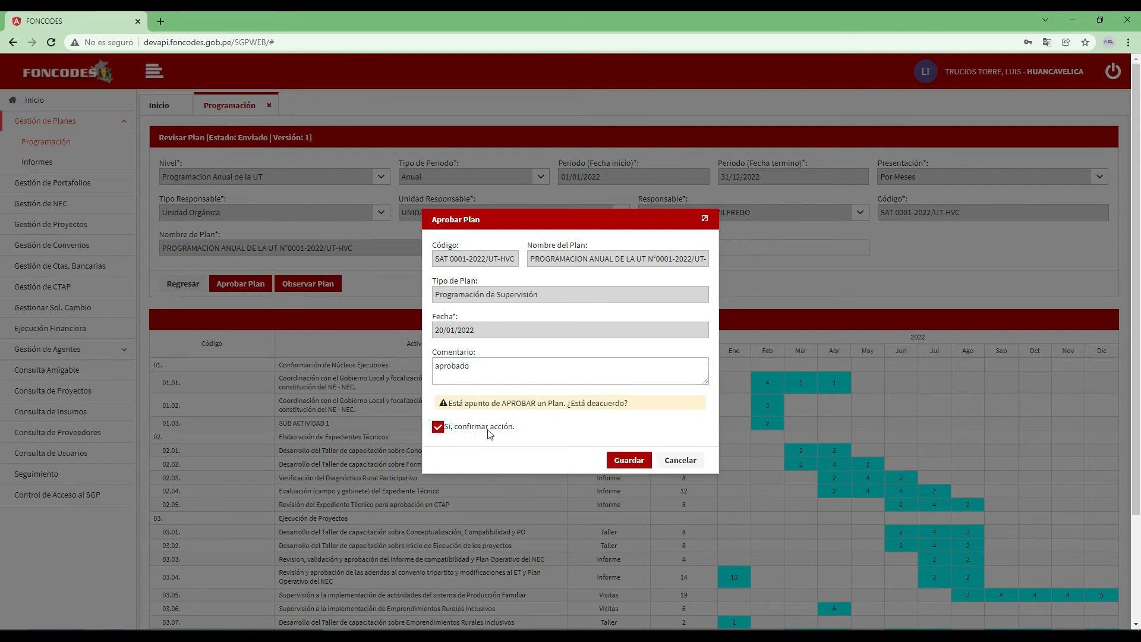
pyautogui.click(639, 464)
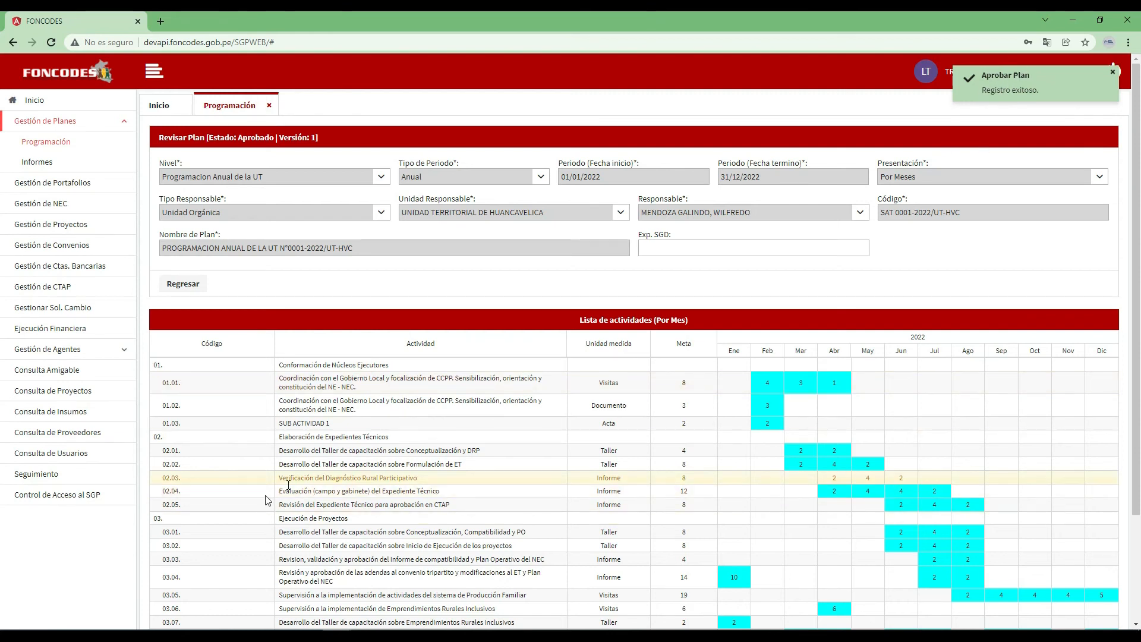
# - Return to the plan list and check the state and approval date of plan SAT 0001-2022/UT-HVC
pyautogui.click(188, 285)
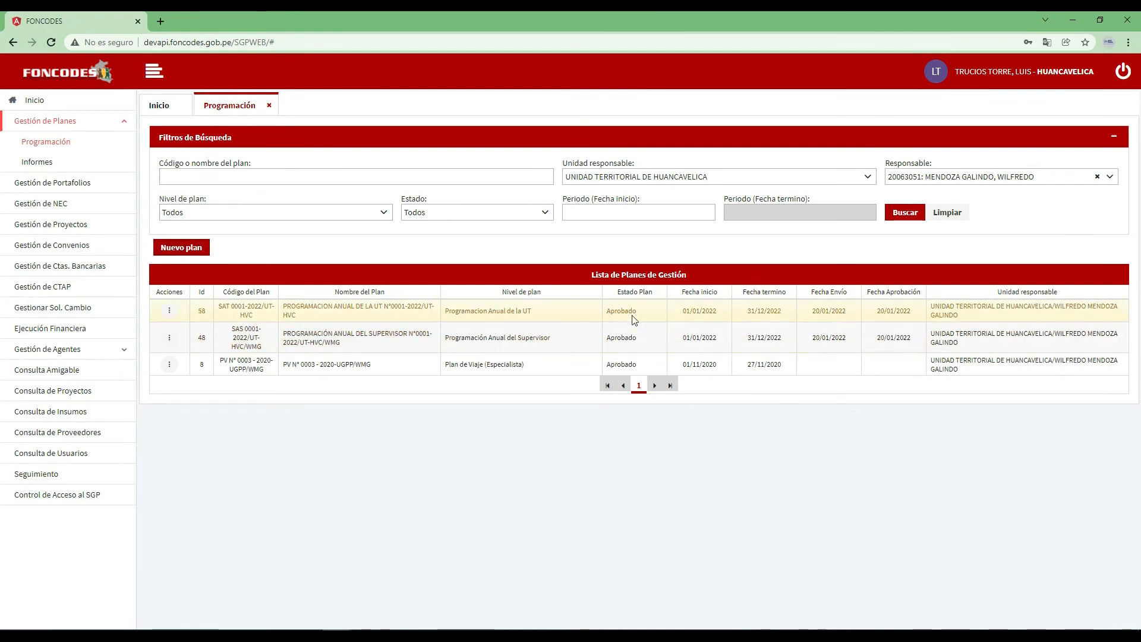
pyautogui.moveTo(652, 314); pyautogui.dragTo(605, 311)
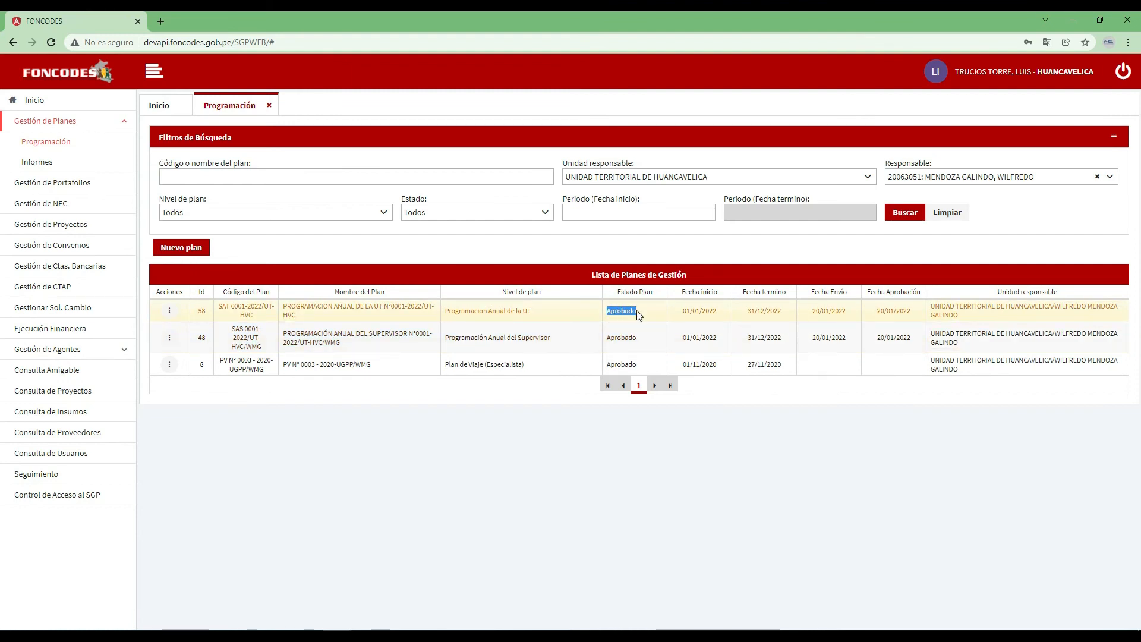
pyautogui.moveTo(916, 313); pyautogui.dragTo(879, 317)
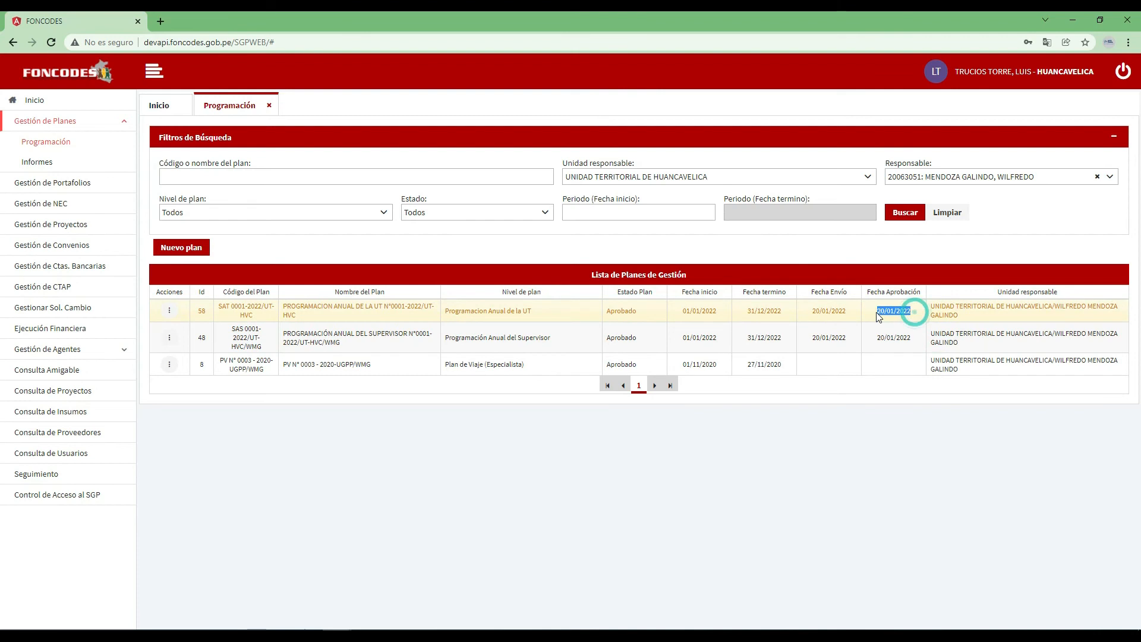
pyautogui.click(637, 314)
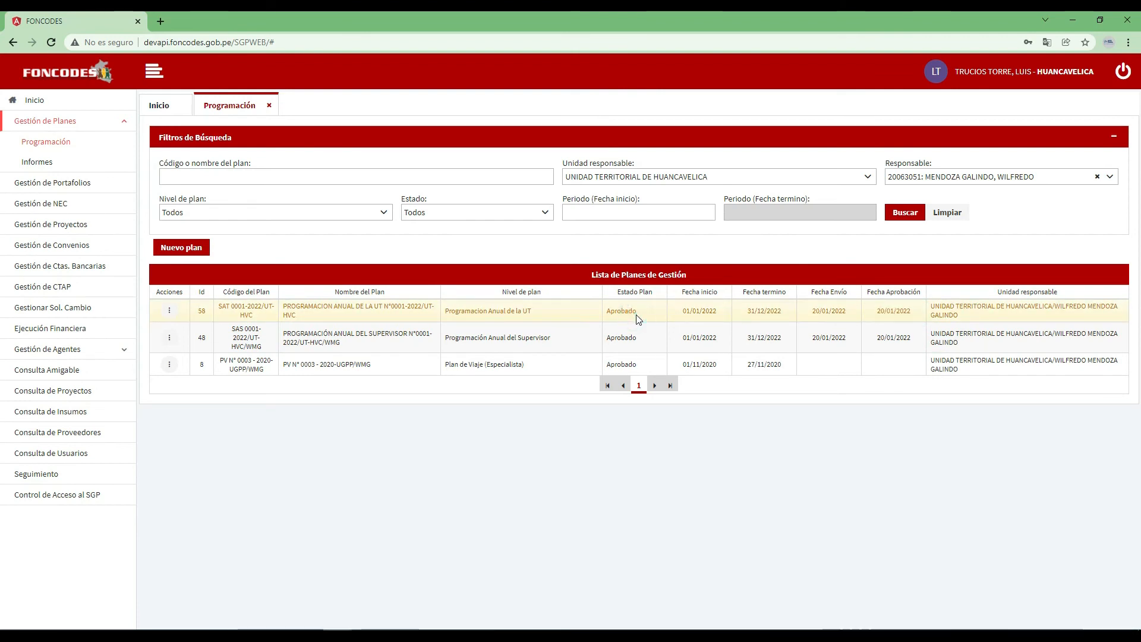
# - Roll back plan SAT 0001-2022/UT-HVC to REGISTRADO with the comment "a solicitud del Ct", confirm the action, and check its state in the list
pyautogui.click(169, 311)
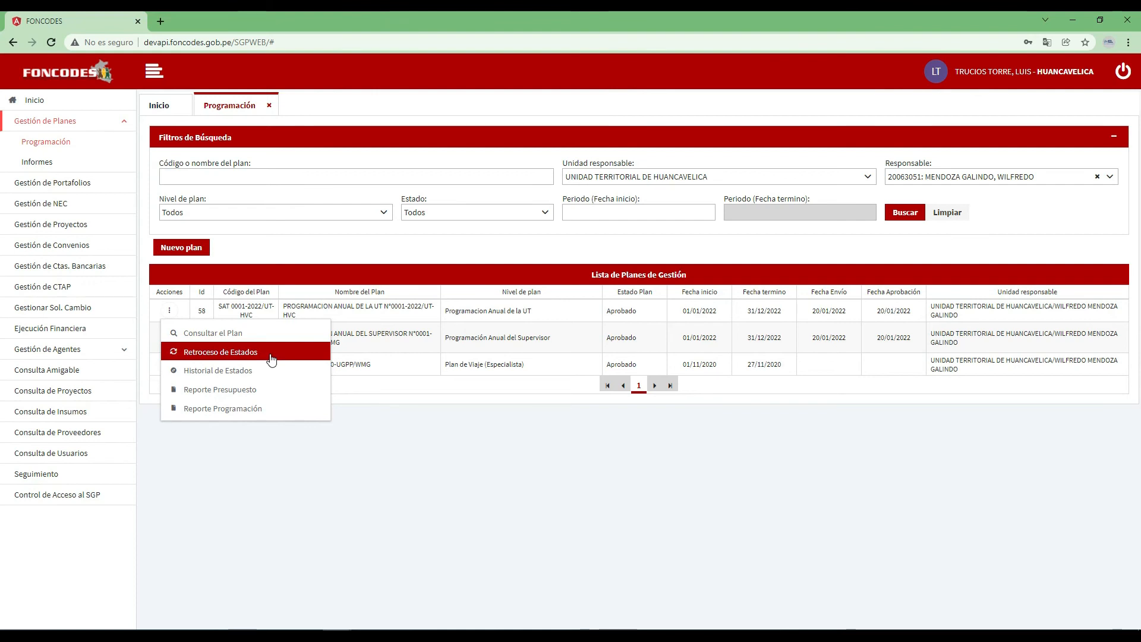
pyautogui.click(204, 355)
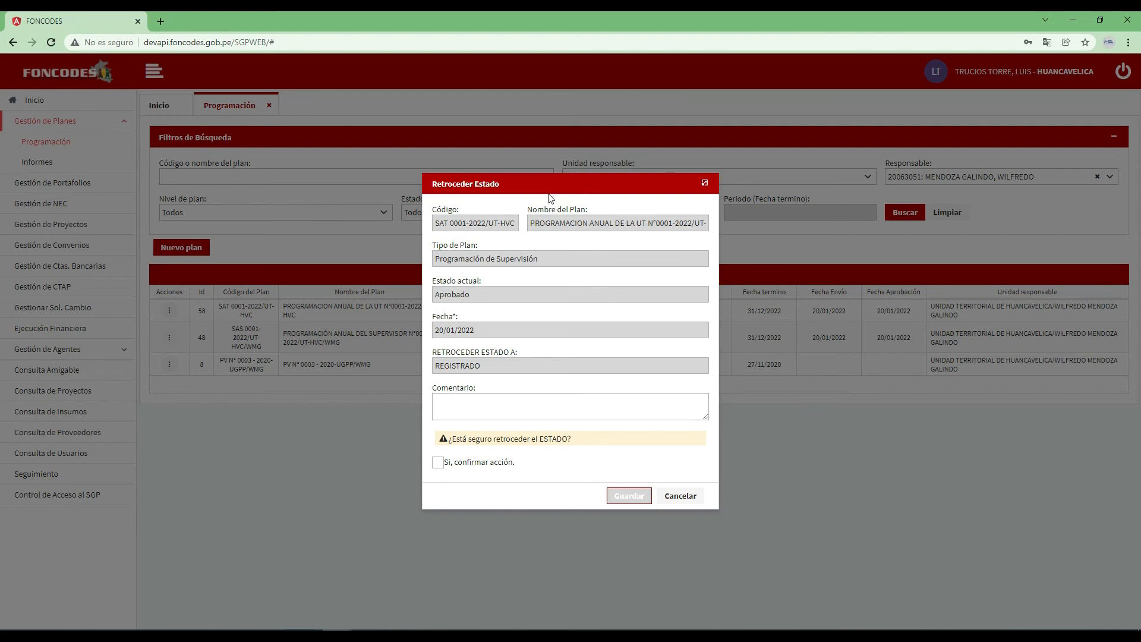
pyautogui.moveTo(470, 294); pyautogui.dragTo(426, 299)
pyautogui.moveTo(489, 369); pyautogui.dragTo(408, 377)
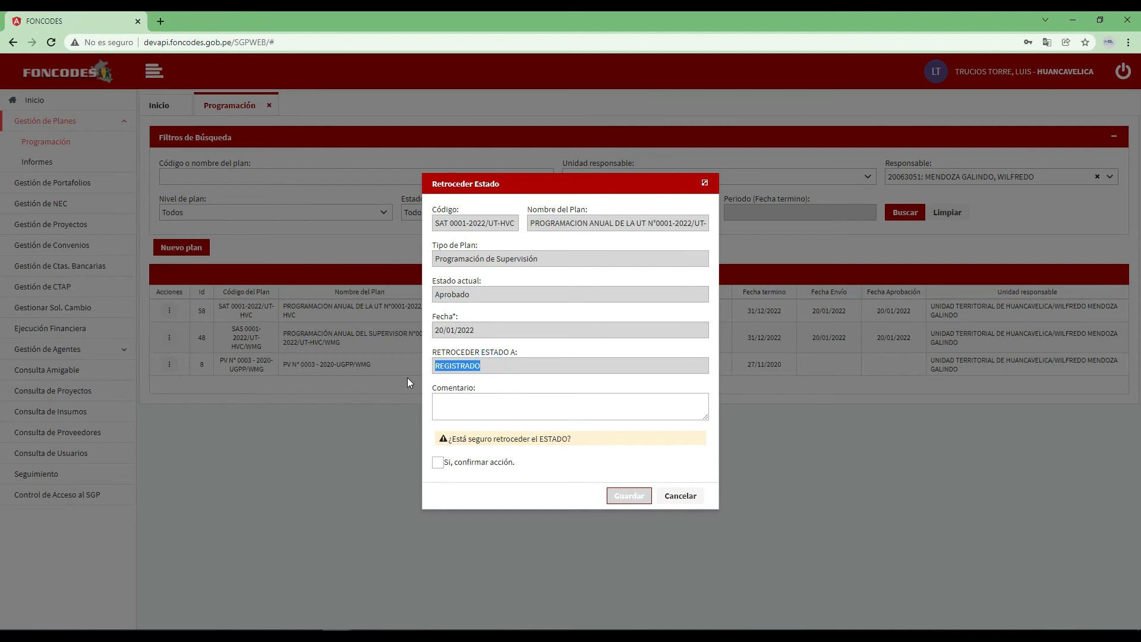
pyautogui.click(465, 403)
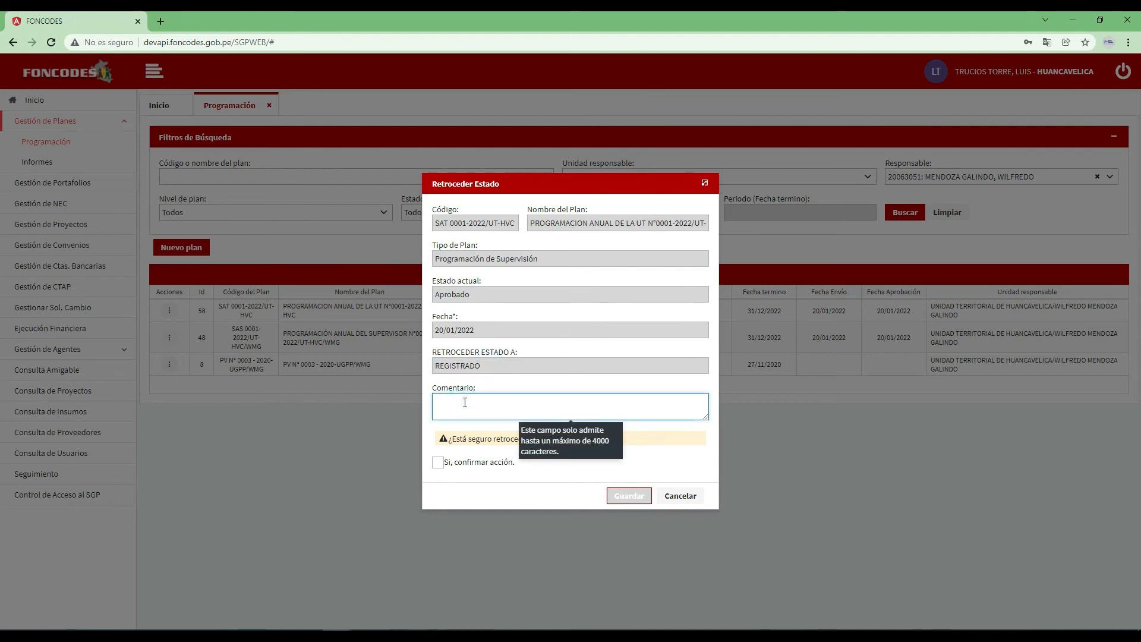
pyautogui.write('a solicitud del Ct')
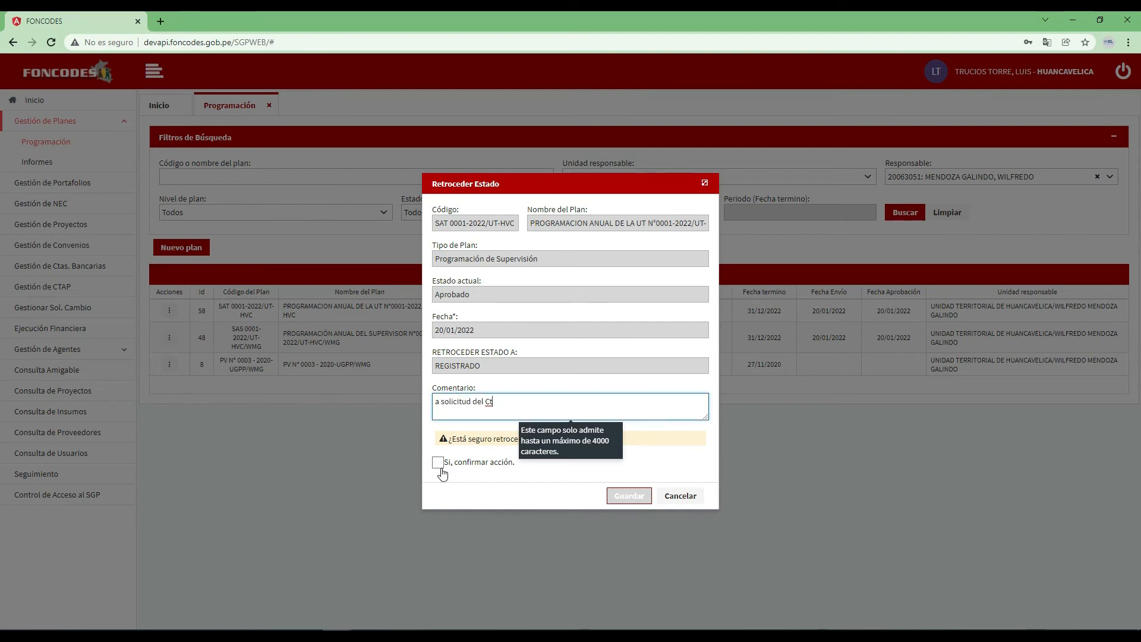
pyautogui.click(441, 469)
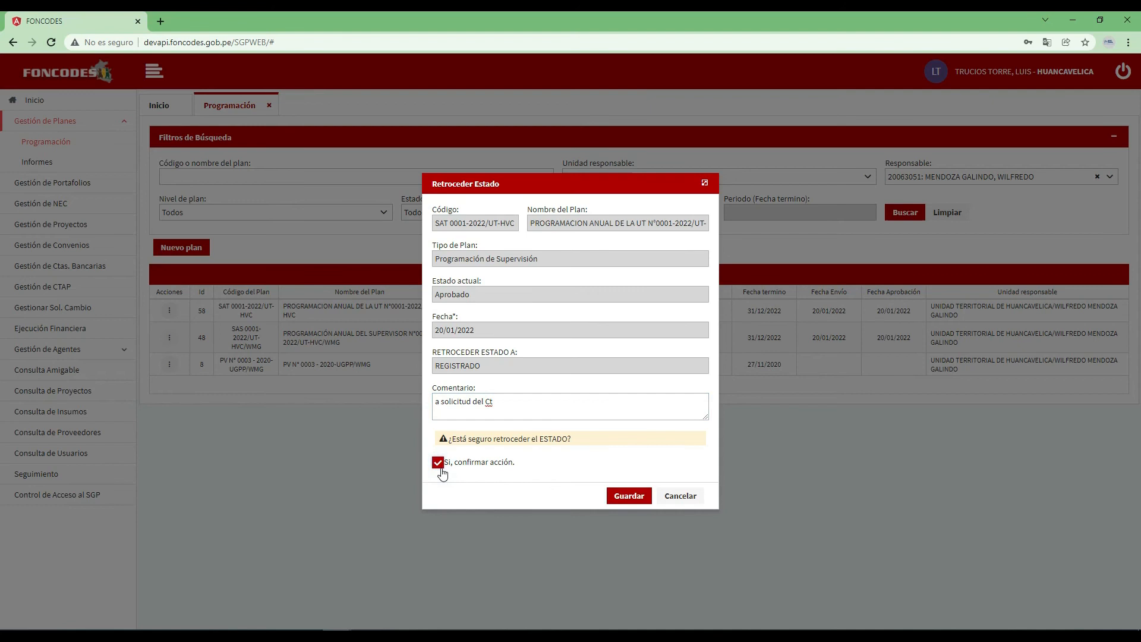
pyautogui.click(629, 496)
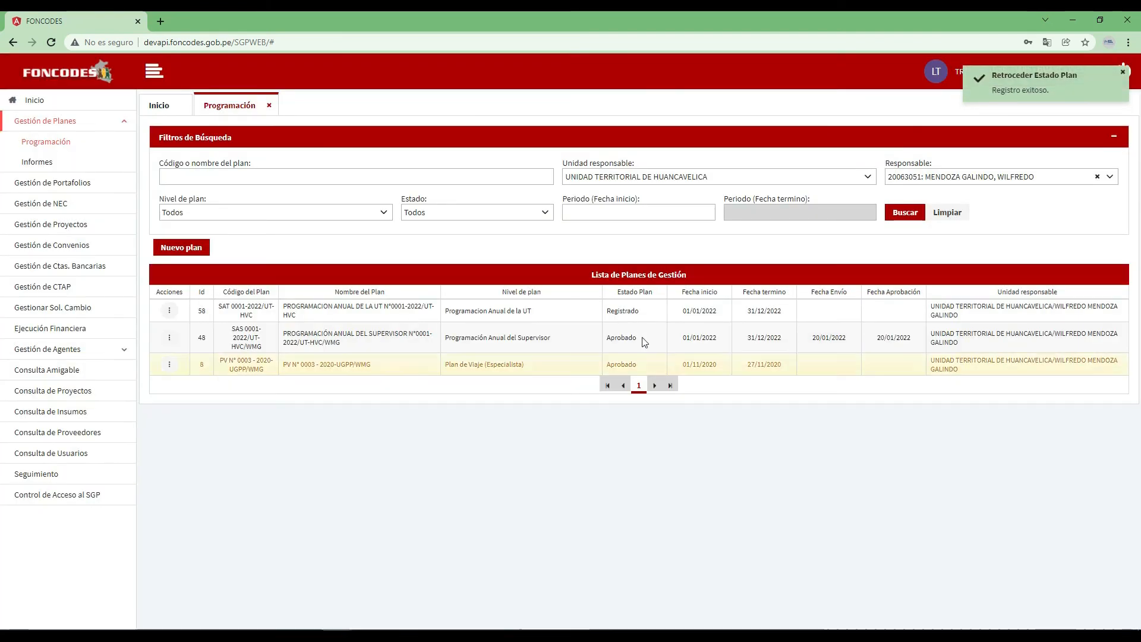
pyautogui.moveTo(647, 312); pyautogui.dragTo(596, 311)
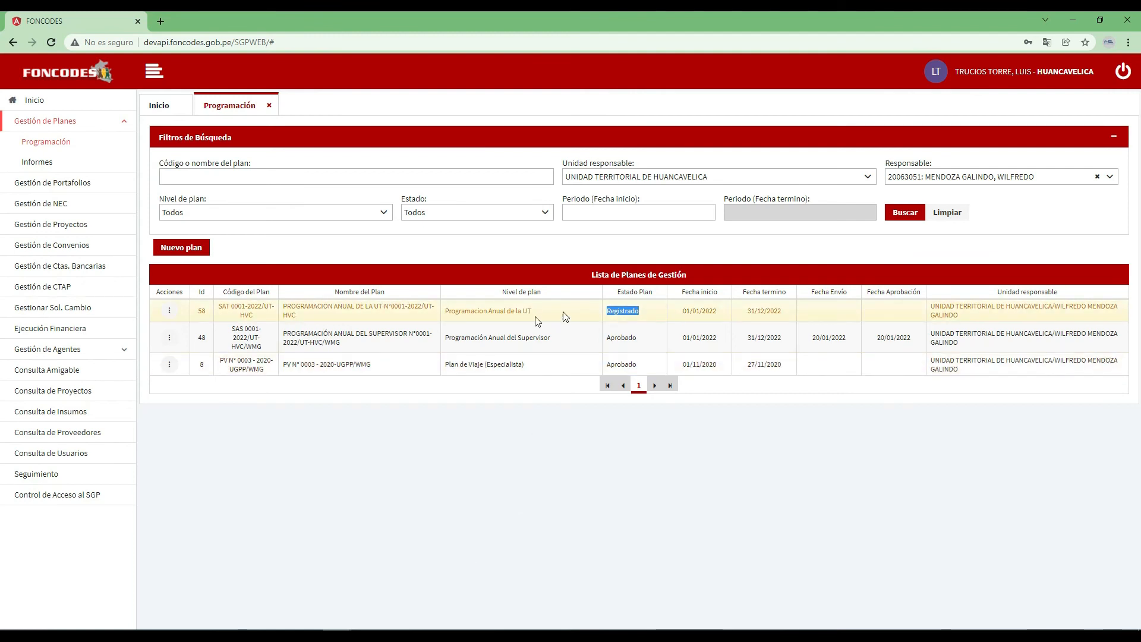
pyautogui.click(649, 314)
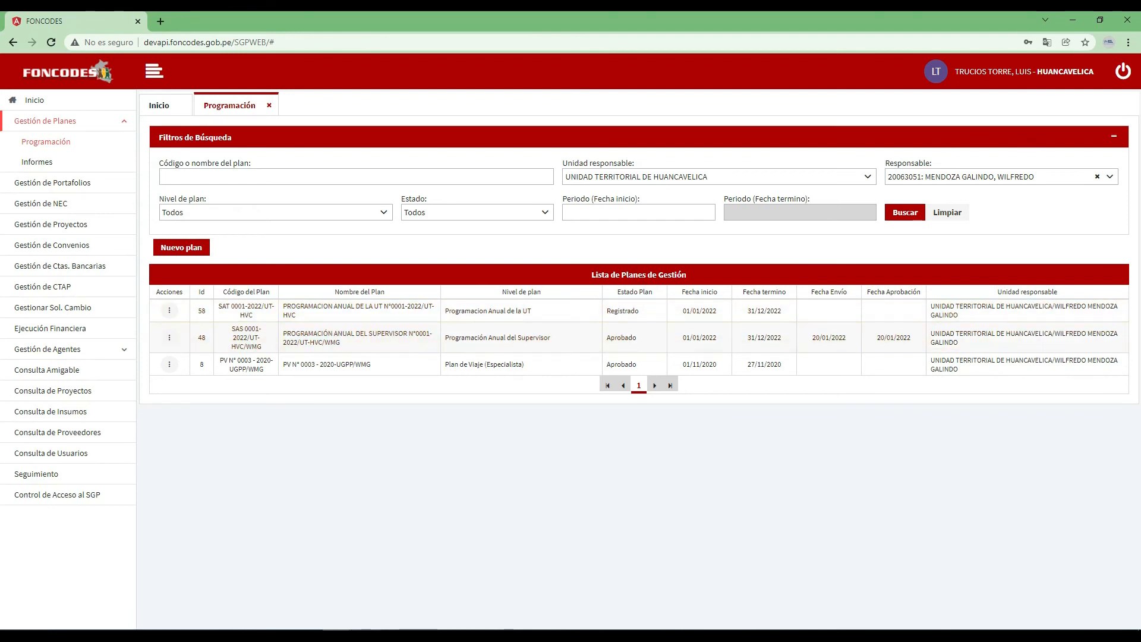
# - Switch to the plan owner's incognito FONCODES window, refresh the plan list, and resend plan SAT 0001-2022/UT-HVC for review with confirmation
pyautogui.moveTo(338, 634)
pyautogui.click(213, 579)
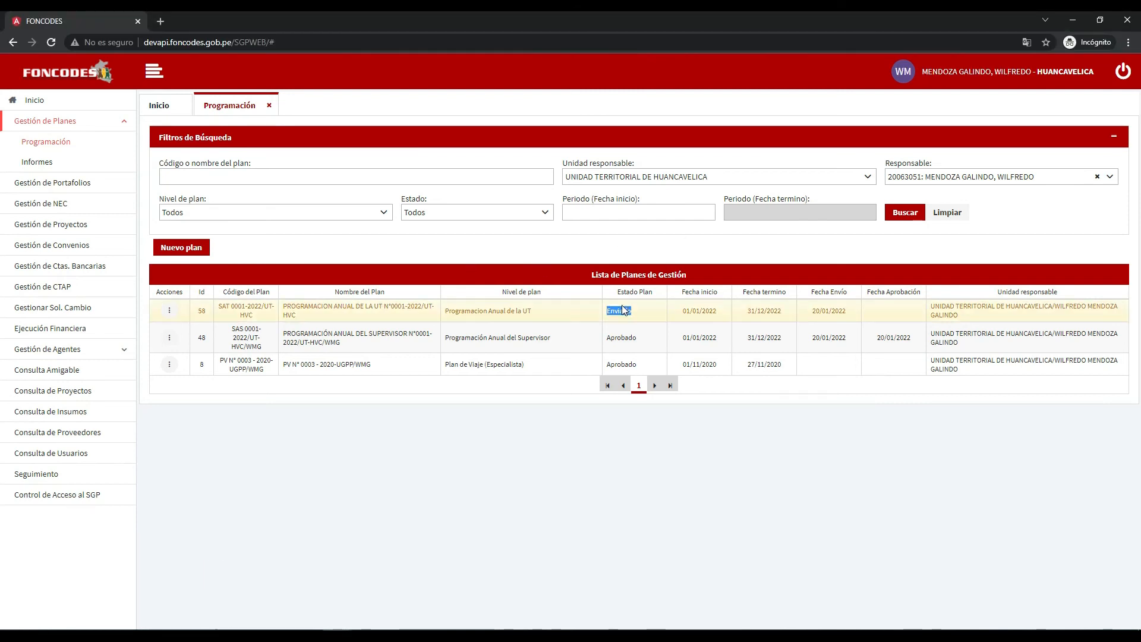
pyautogui.click(906, 212)
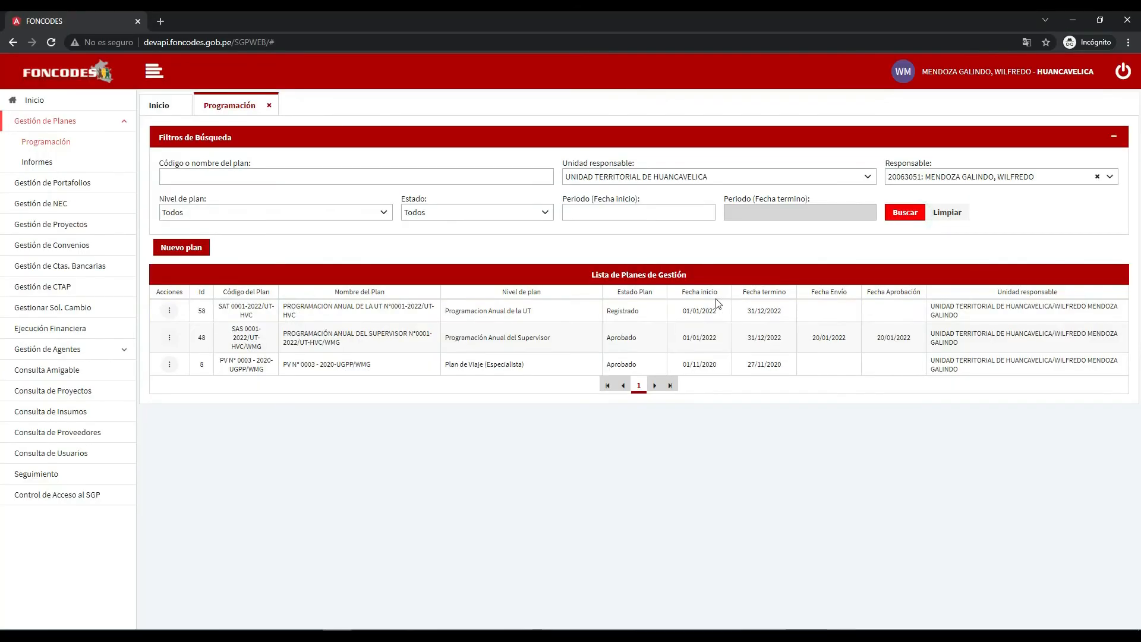
pyautogui.click(635, 310)
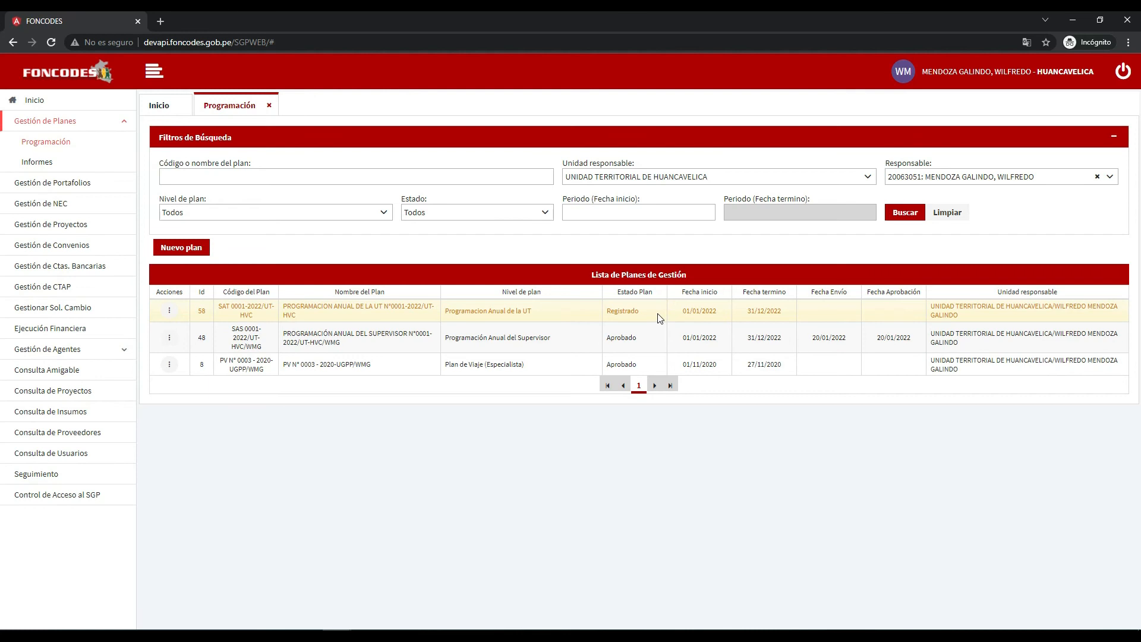
pyautogui.click(169, 310)
pyautogui.click(222, 353)
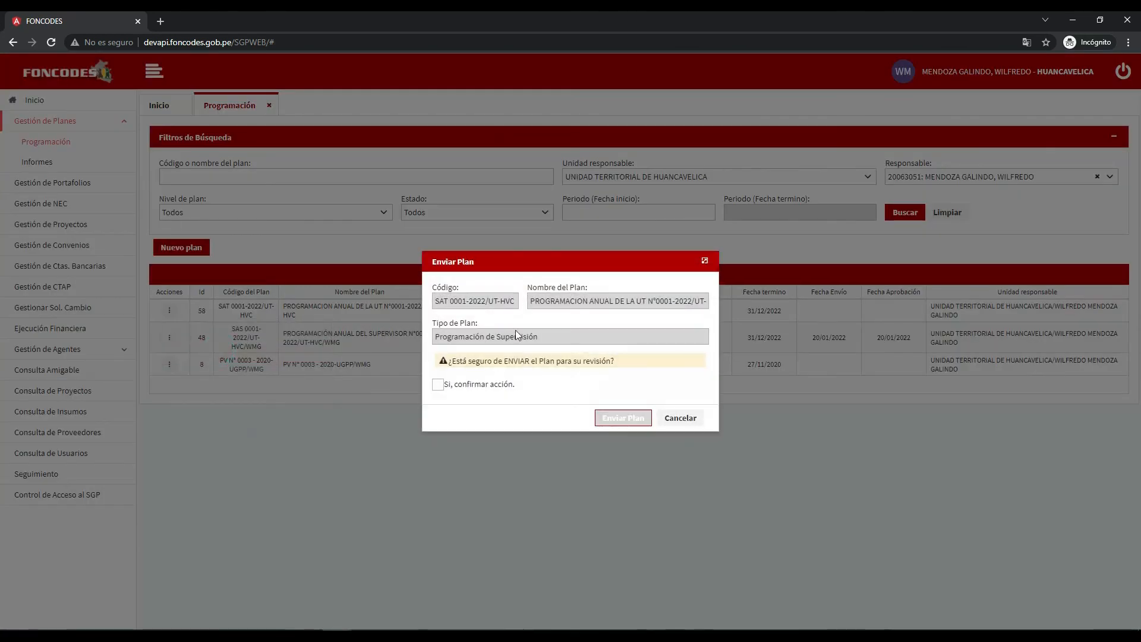
pyautogui.click(438, 385)
pyautogui.click(633, 419)
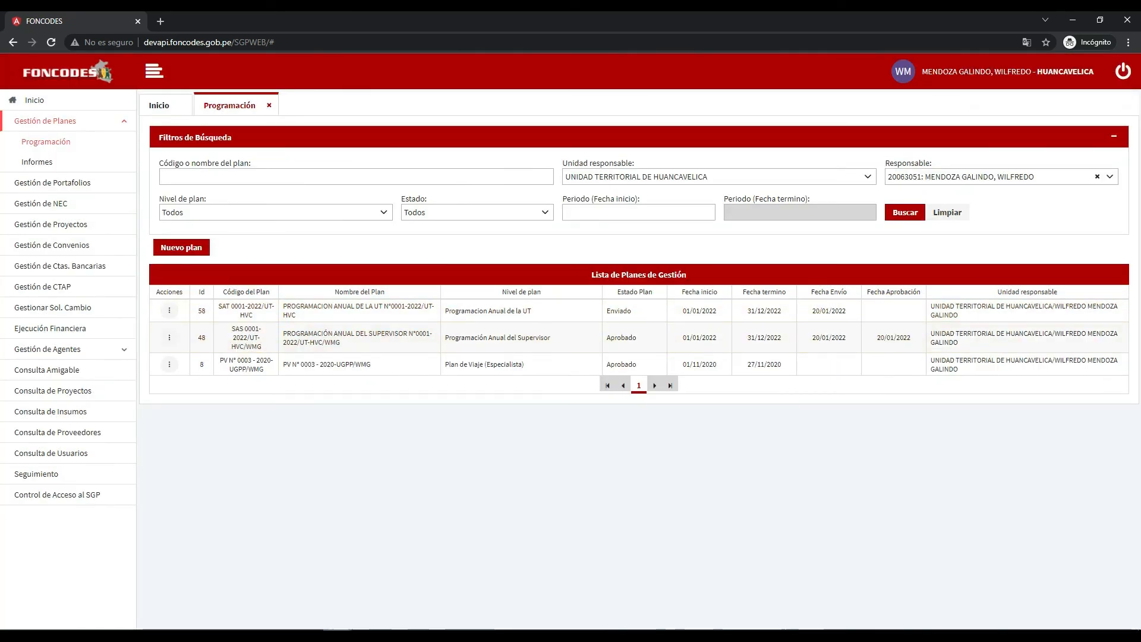
# - Switch back to the reviewer's FONCODES window, rerun the plan search, and check the state of the resent plan
pyautogui.moveTo(336, 634)
pyautogui.click(473, 591)
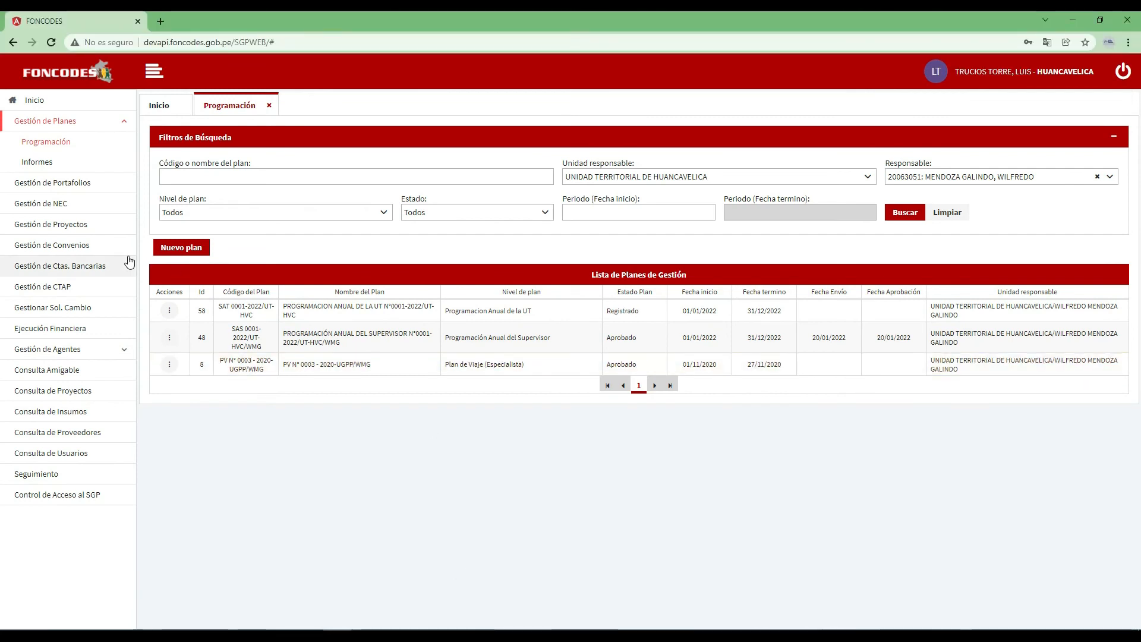
pyautogui.click(912, 206)
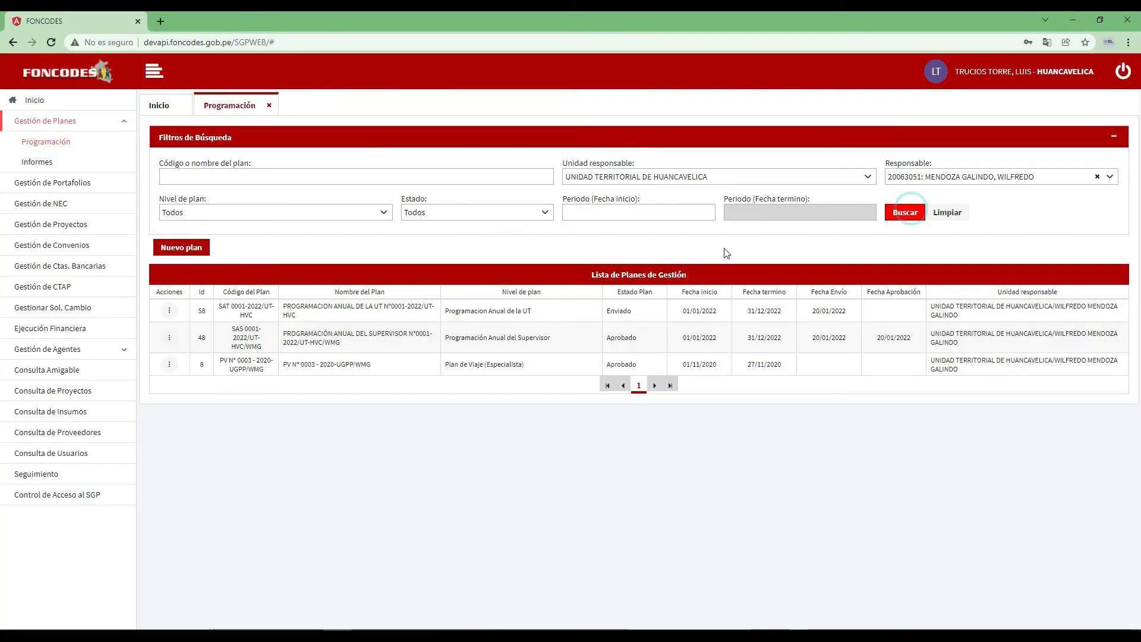
pyautogui.moveTo(607, 311); pyautogui.dragTo(668, 318)
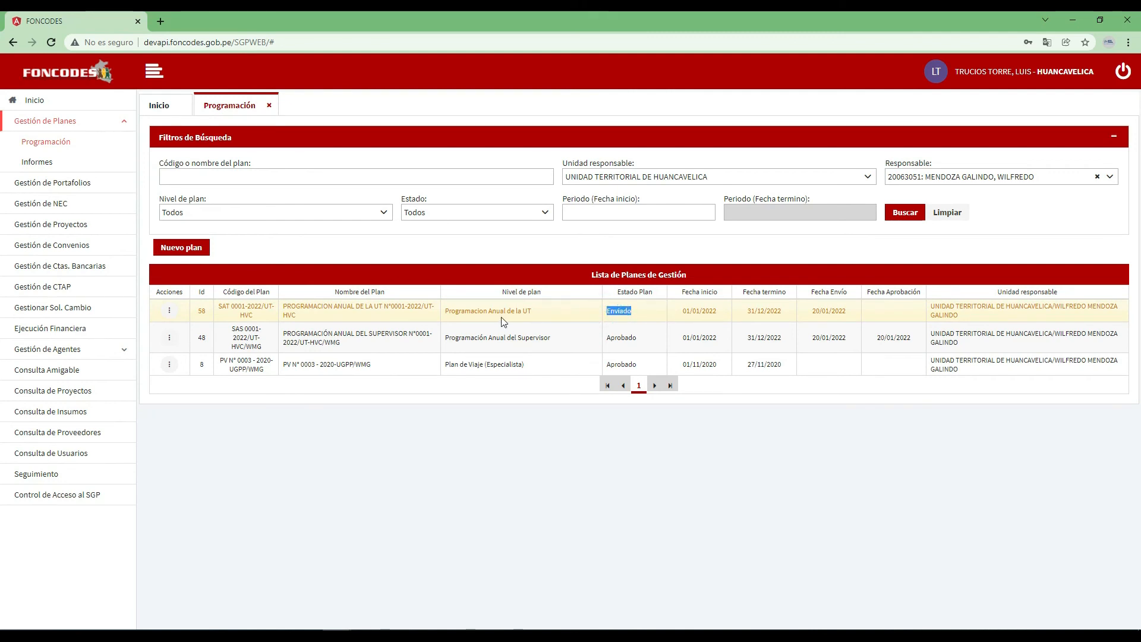
# - Review the resent plan SAT 0001-2022/UT-HVC and approve it with the comment "aporbado", confirming the action
pyautogui.click(170, 311)
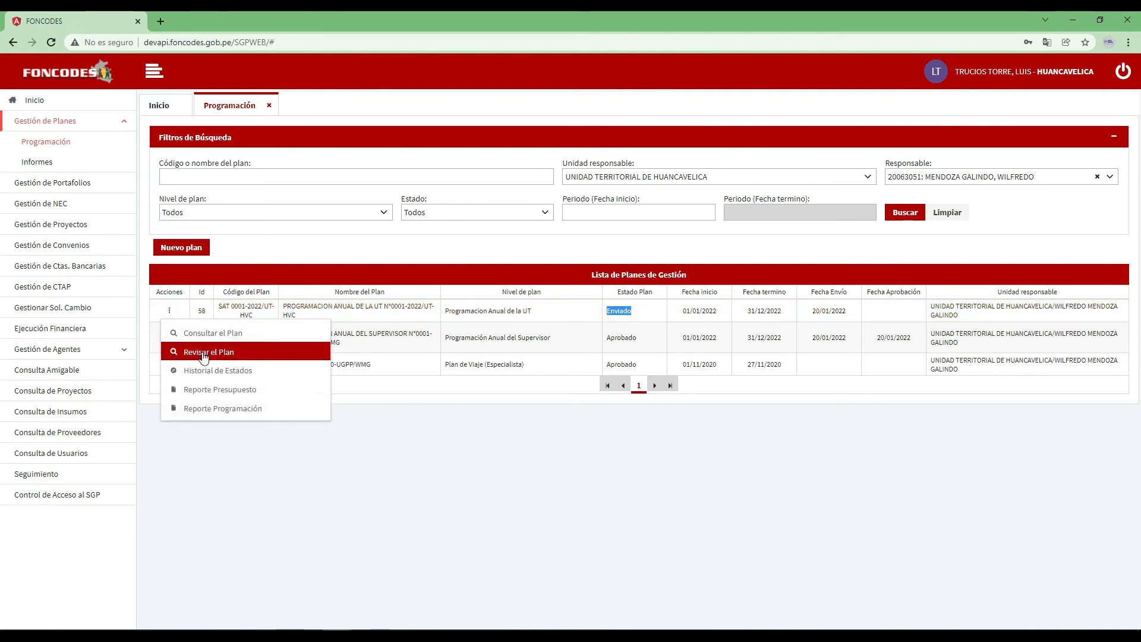
pyautogui.click(248, 354)
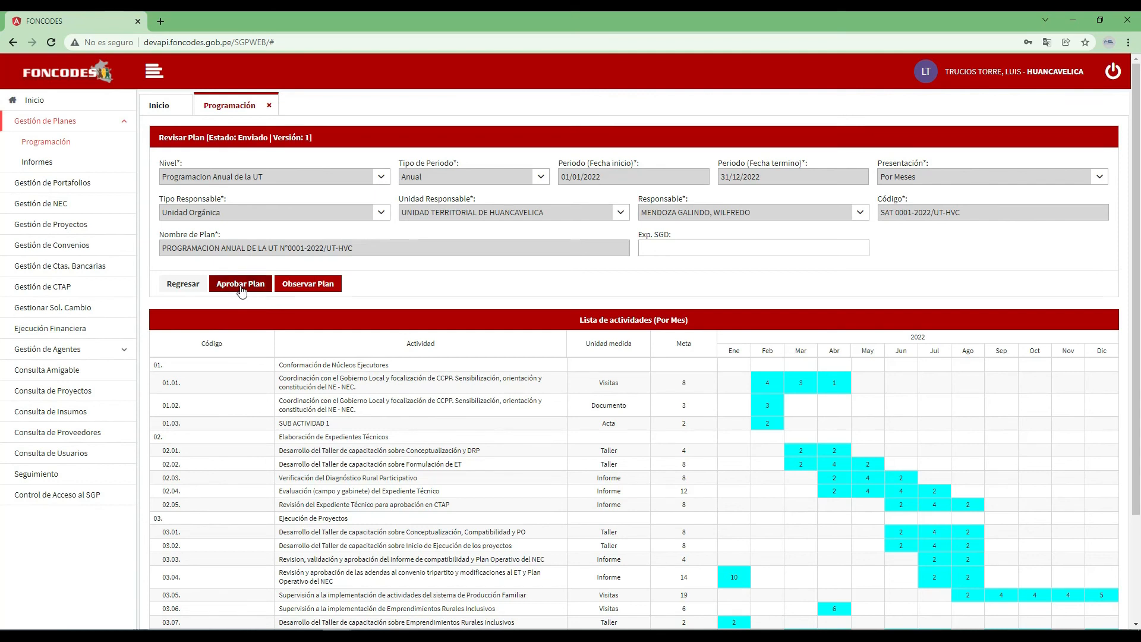
pyautogui.click(241, 286)
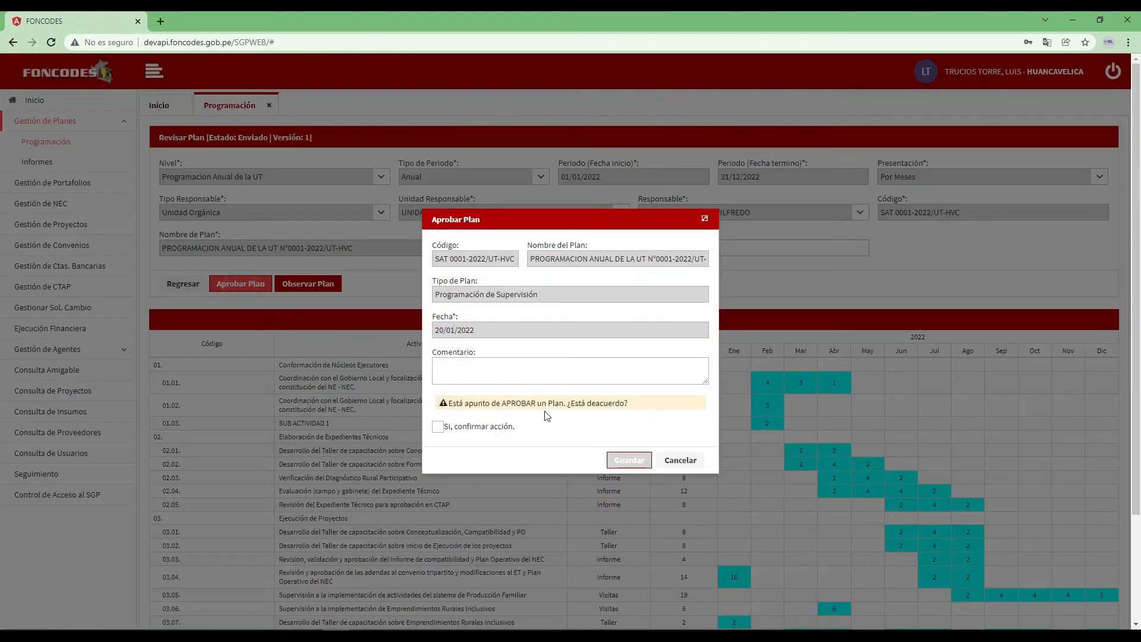
pyautogui.click(438, 426)
pyautogui.click(466, 371)
pyautogui.write('aporbado')
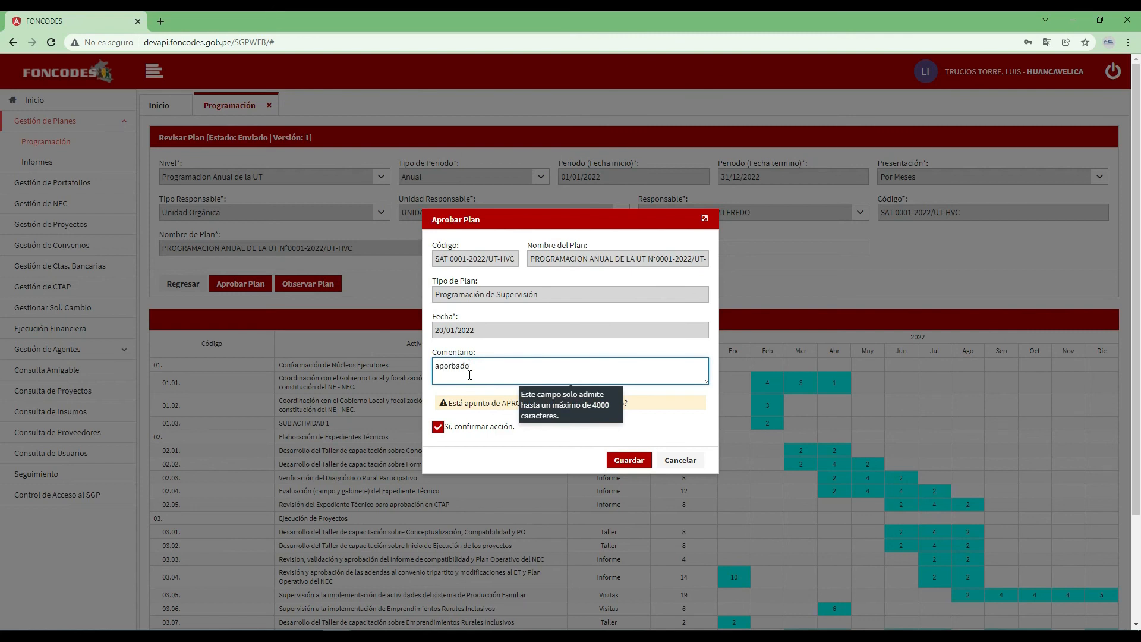
pyautogui.click(643, 468)
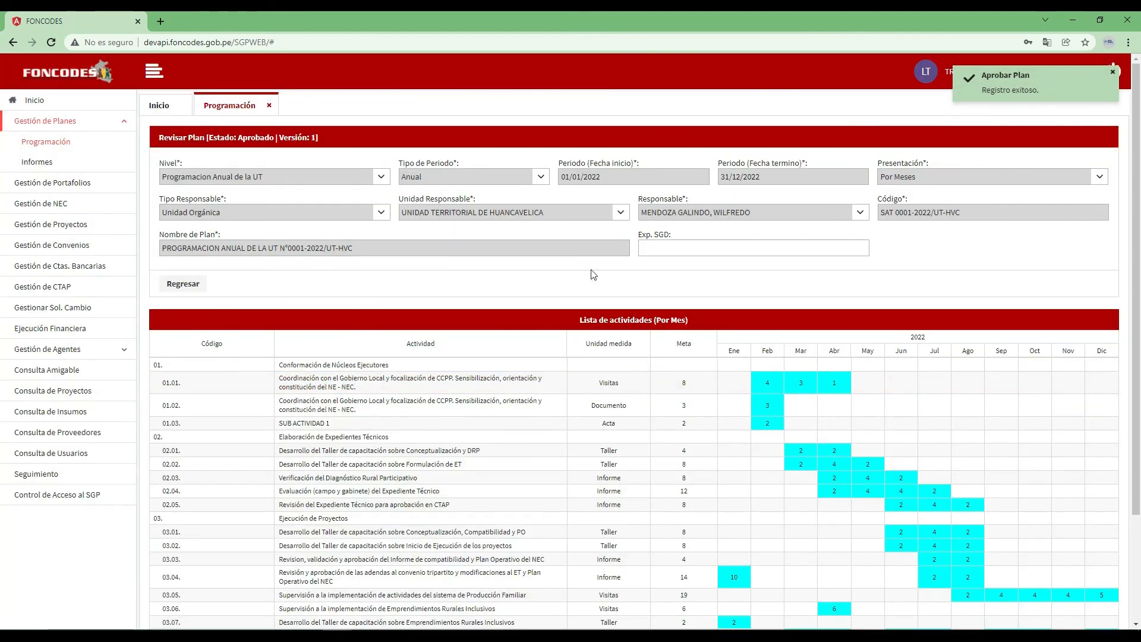
# - Return to the plan list and check the state of plan SAT 0001-2022/UT-HVC
pyautogui.click(191, 286)
pyautogui.click(636, 308)
pyautogui.doubleClick(636, 309)
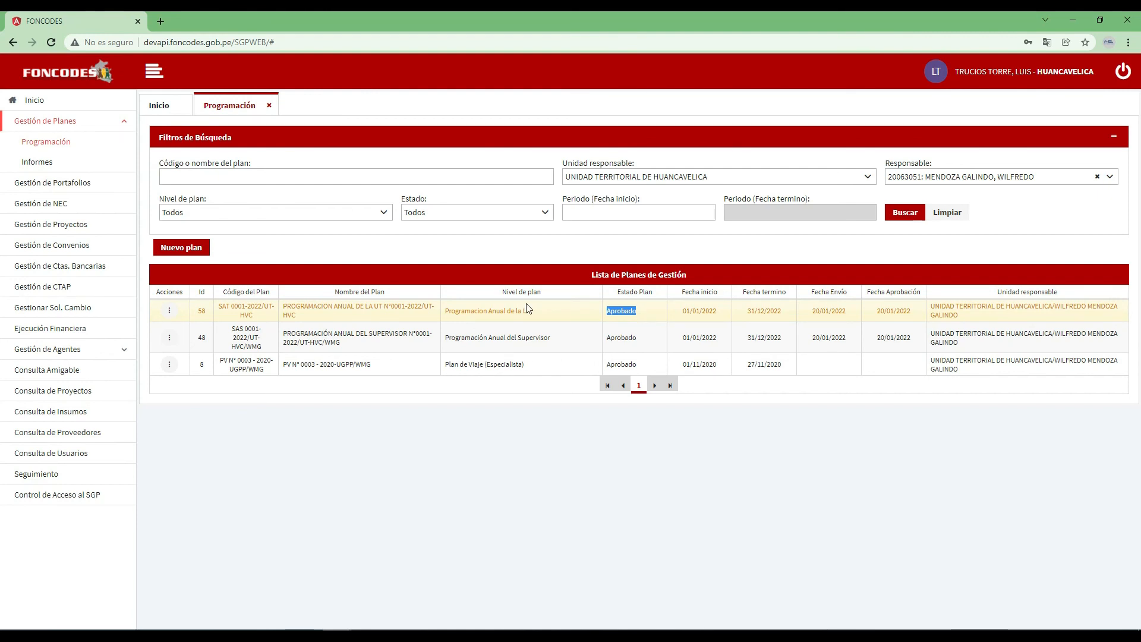
# - Download the programming report for plan SAT 0001-2022/UT-HVC and open the file in Excel
pyautogui.click(171, 310)
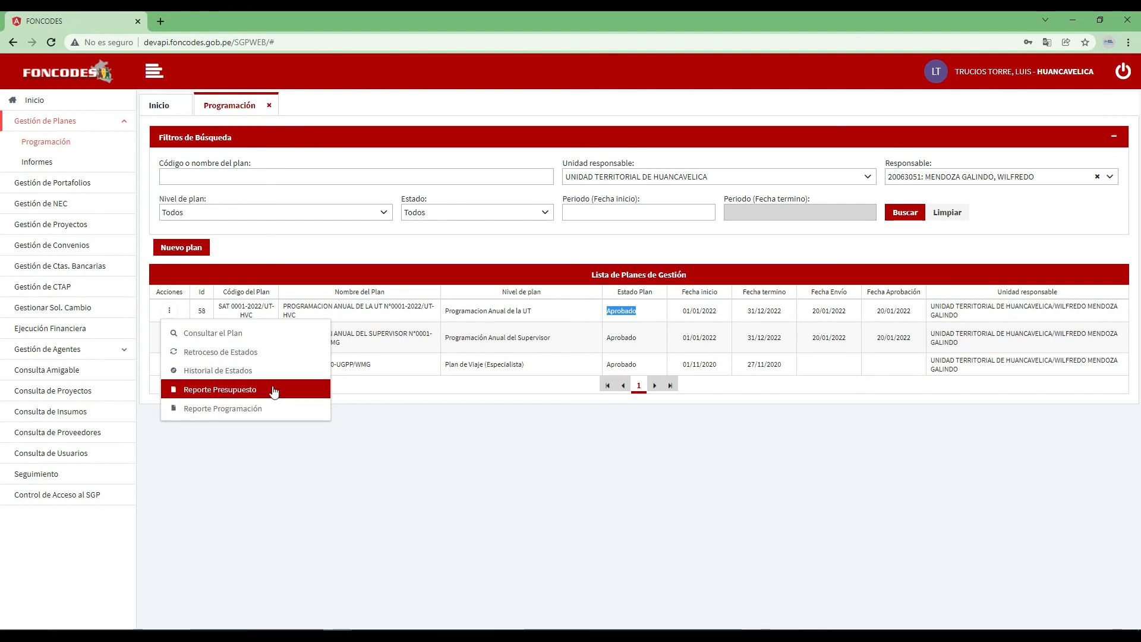
pyautogui.click(293, 416)
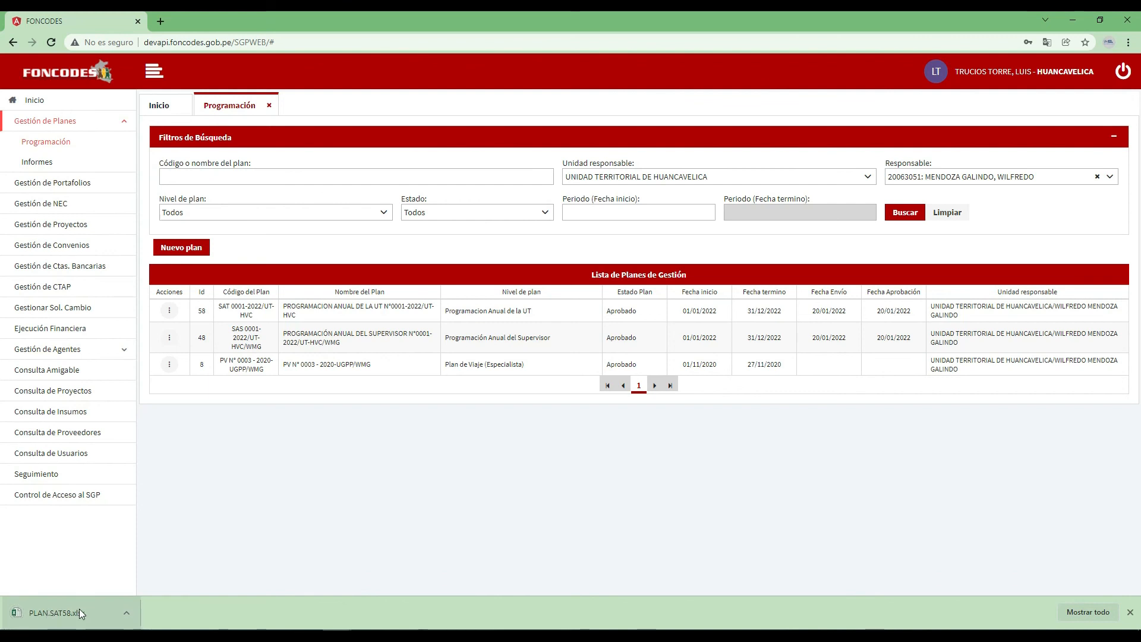
pyautogui.click(48, 613)
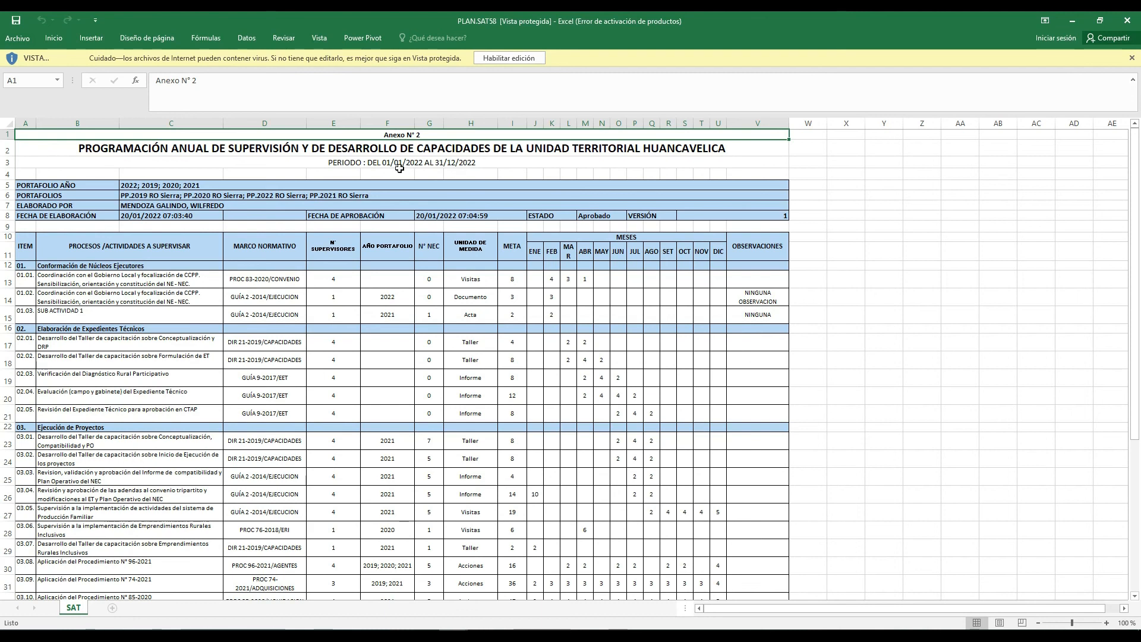
# - Examine the plan state, the scheduled activities and the signature block in the programming report, and close the workbook
pyautogui.click(591, 215)
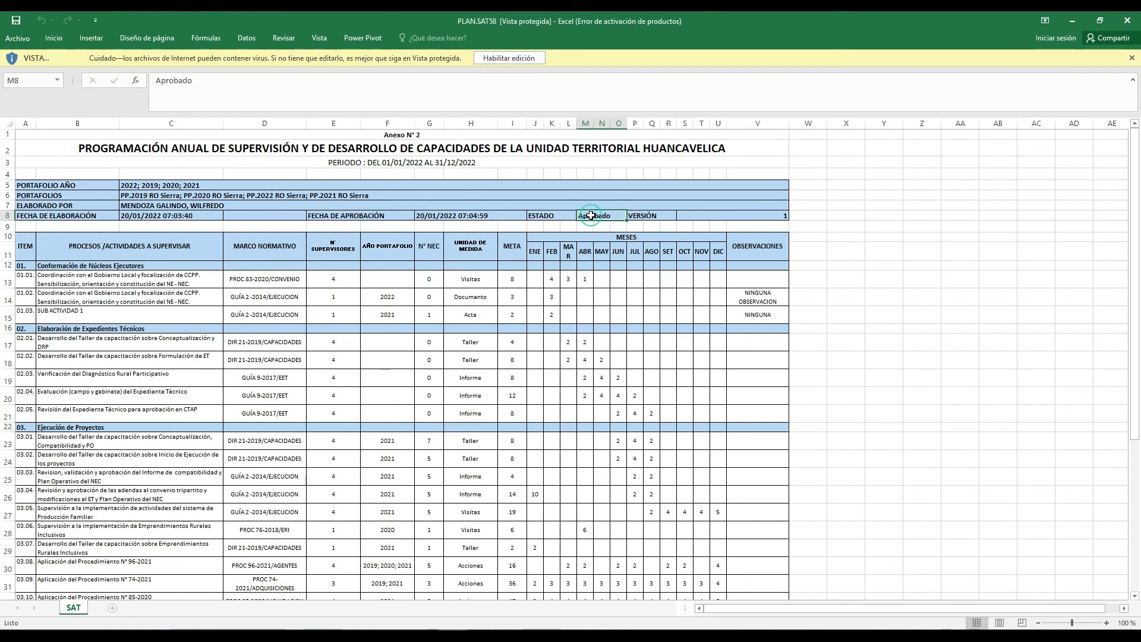
pyautogui.press('Left')
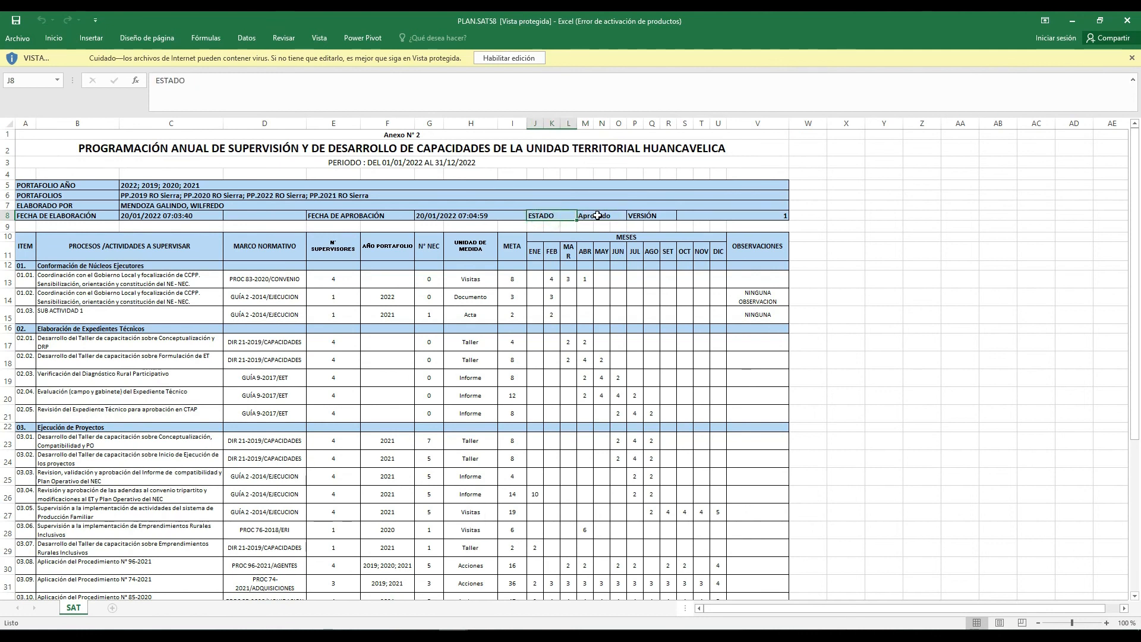
pyautogui.click(597, 216)
pyautogui.moveTo(1140, 169); pyautogui.dragTo(1140, 321)
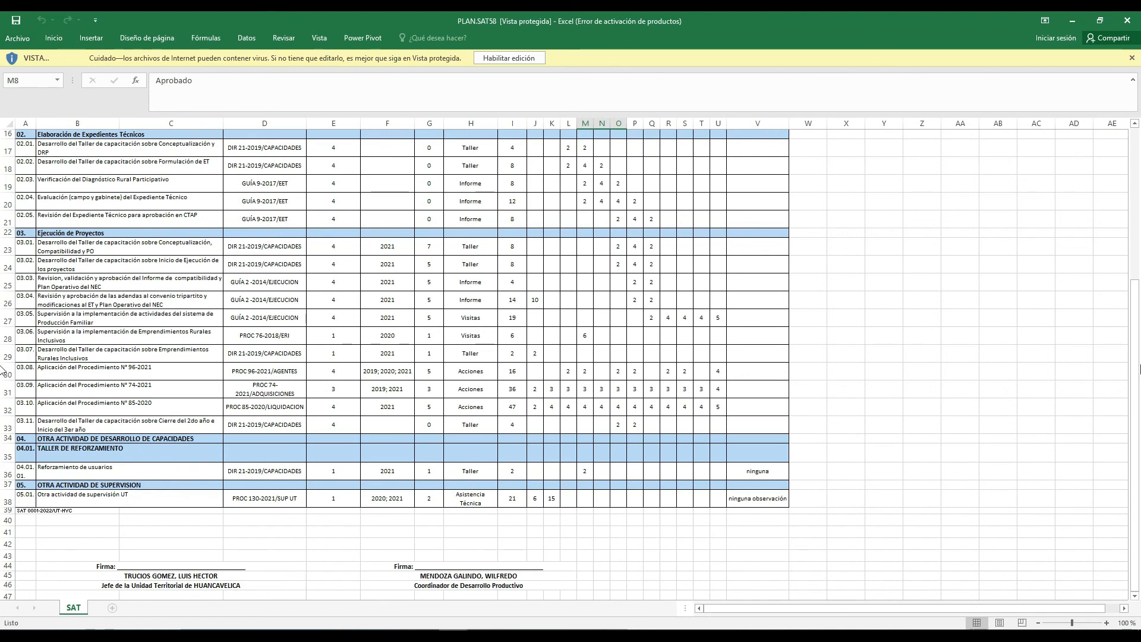
pyautogui.moveTo(1137, 379); pyautogui.dragTo(1129, 199)
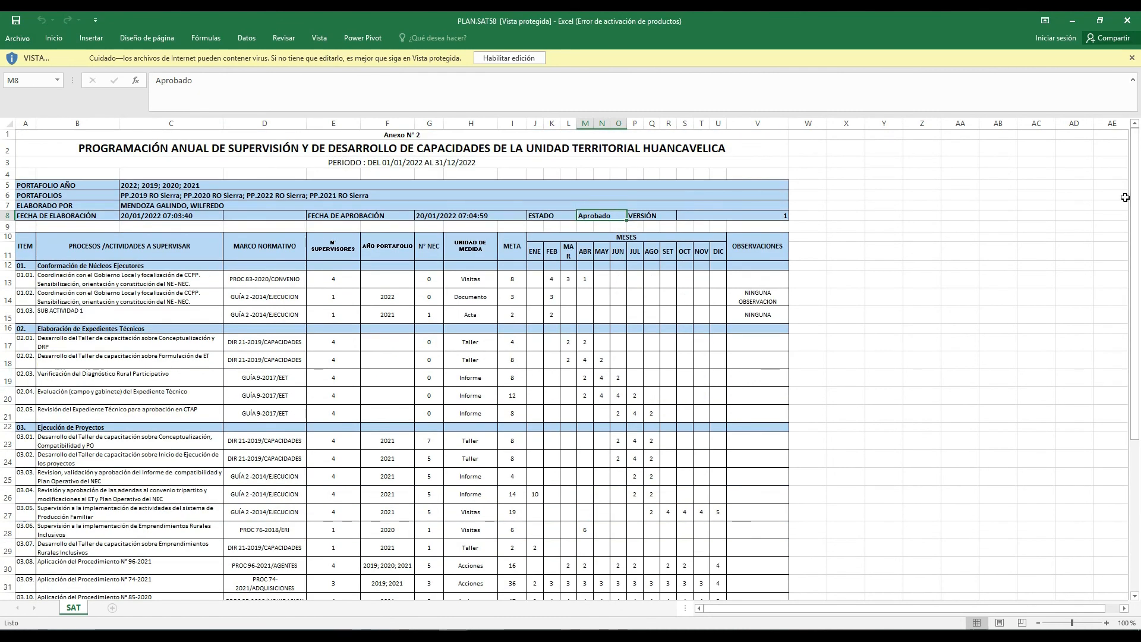
pyautogui.click(1128, 21)
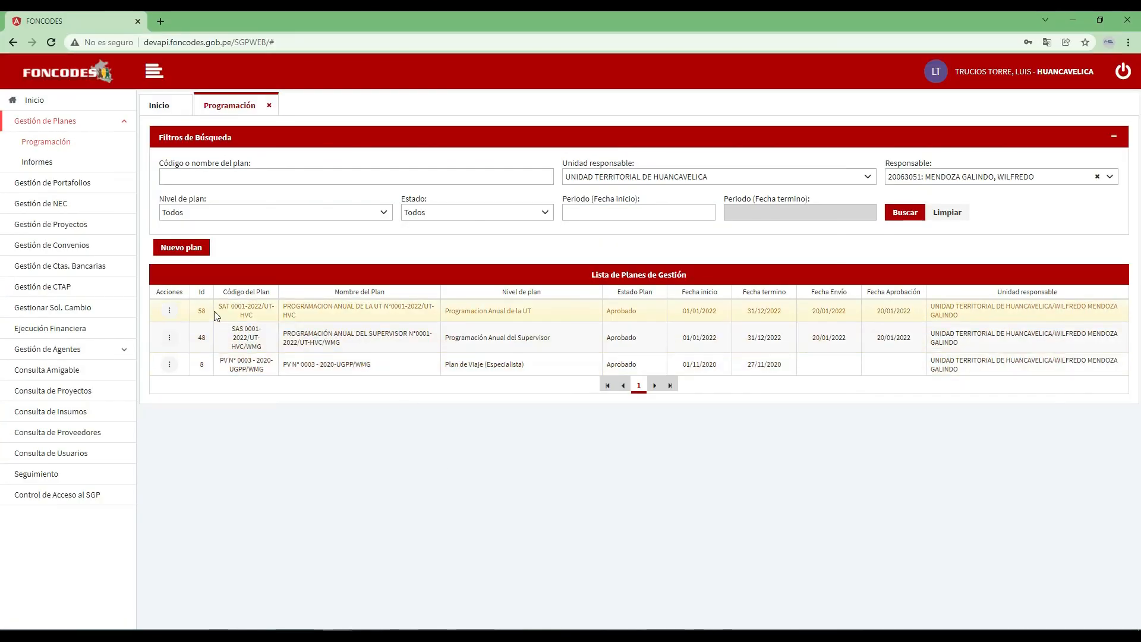
# - Download the budget report for plan SAT 0001-2022/UT-HVC from the FONCODES plan list and open the file in Excel
pyautogui.click(168, 310)
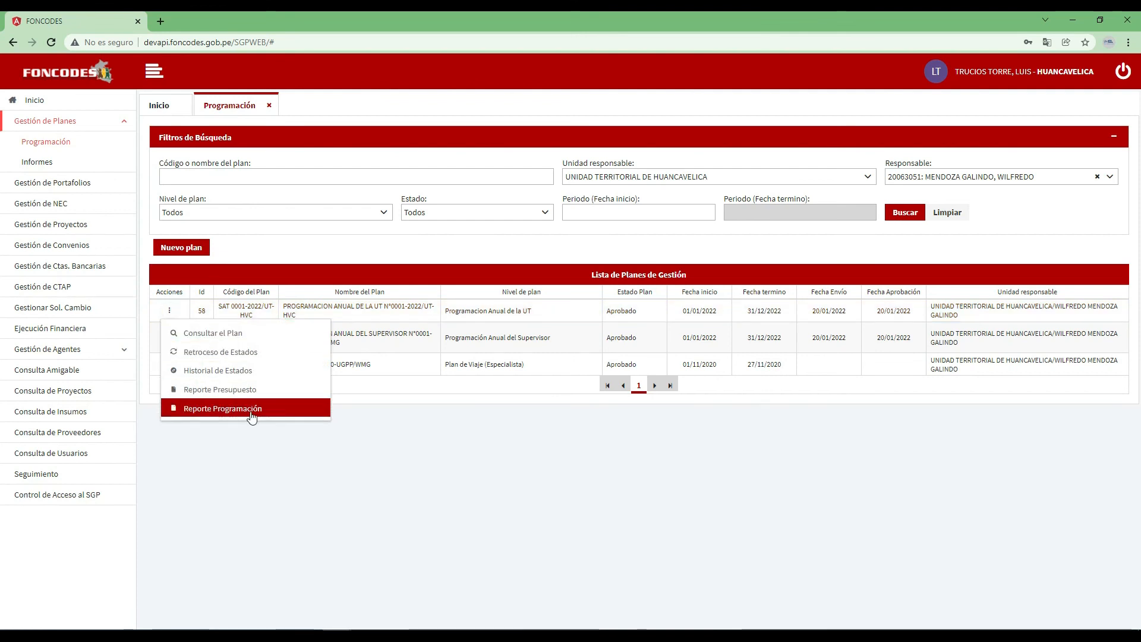
pyautogui.click(274, 393)
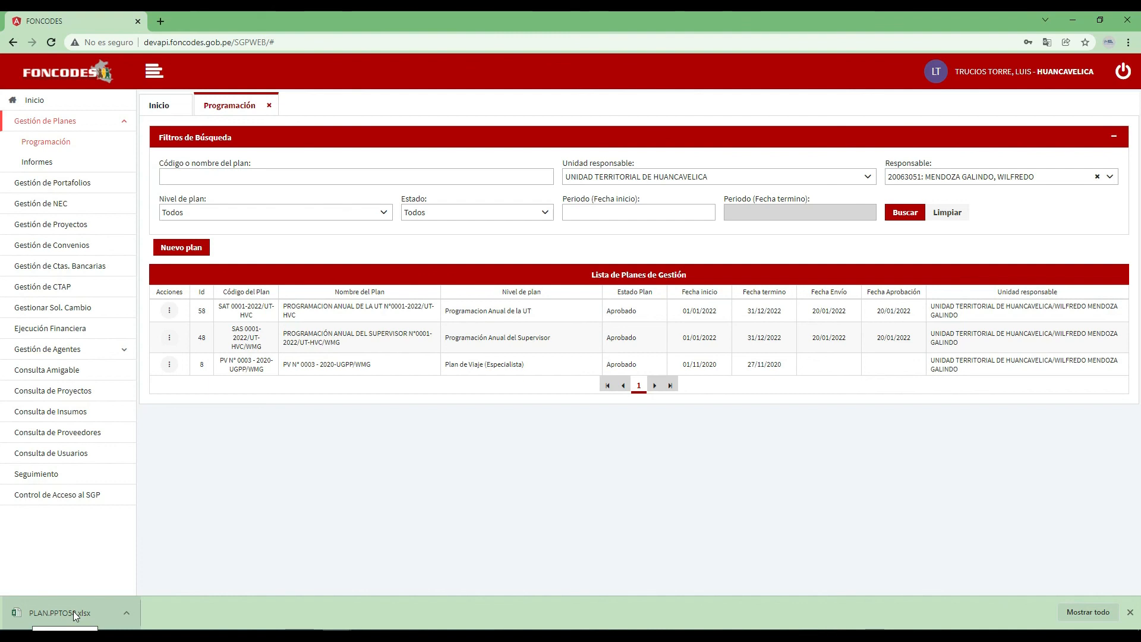
pyautogui.click(73, 613)
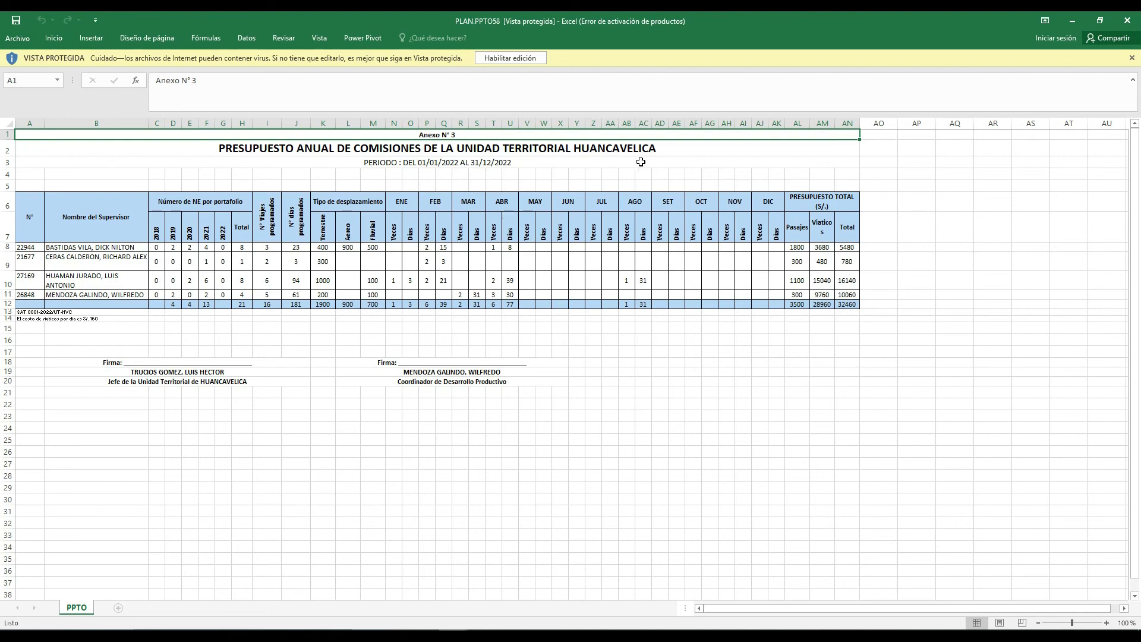
# - Examine the supervisors and the totals row in the budget report, close the workbook, and recheck the plan's state in the FONCODES list
pyautogui.click(79, 250)
pyautogui.click(79, 259)
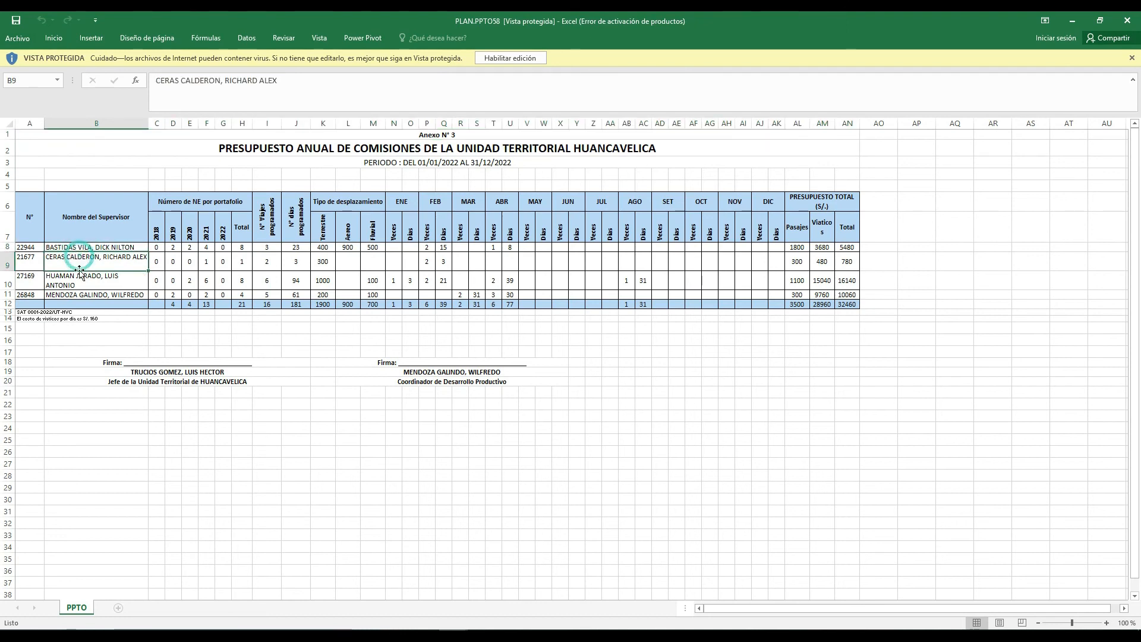
pyautogui.click(81, 280)
pyautogui.click(79, 297)
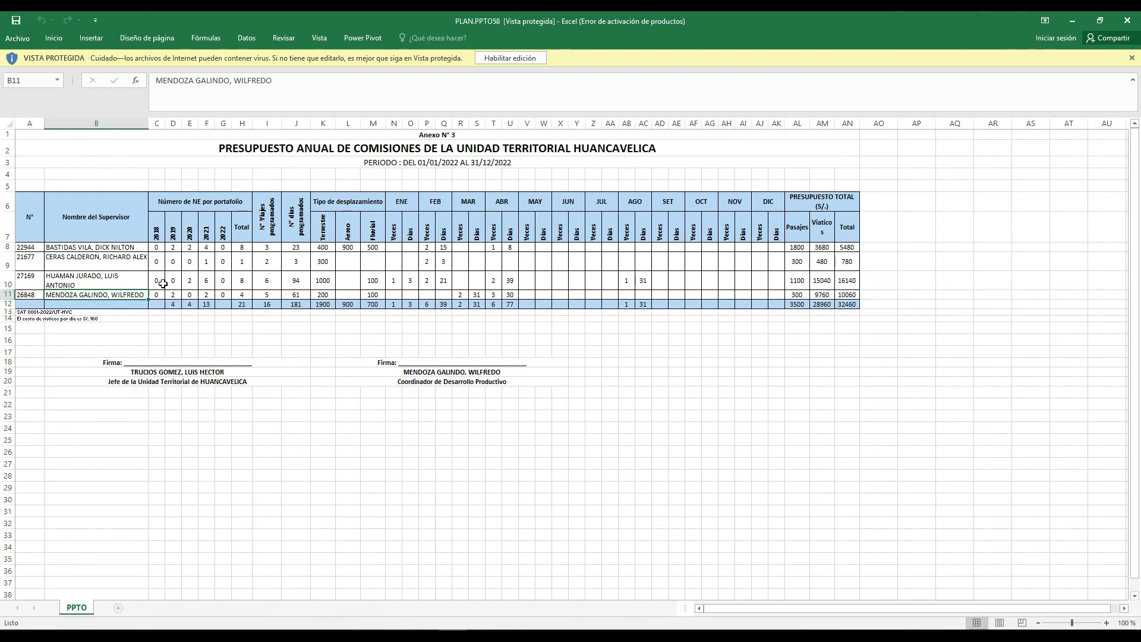
pyautogui.moveTo(270, 304); pyautogui.dragTo(798, 305)
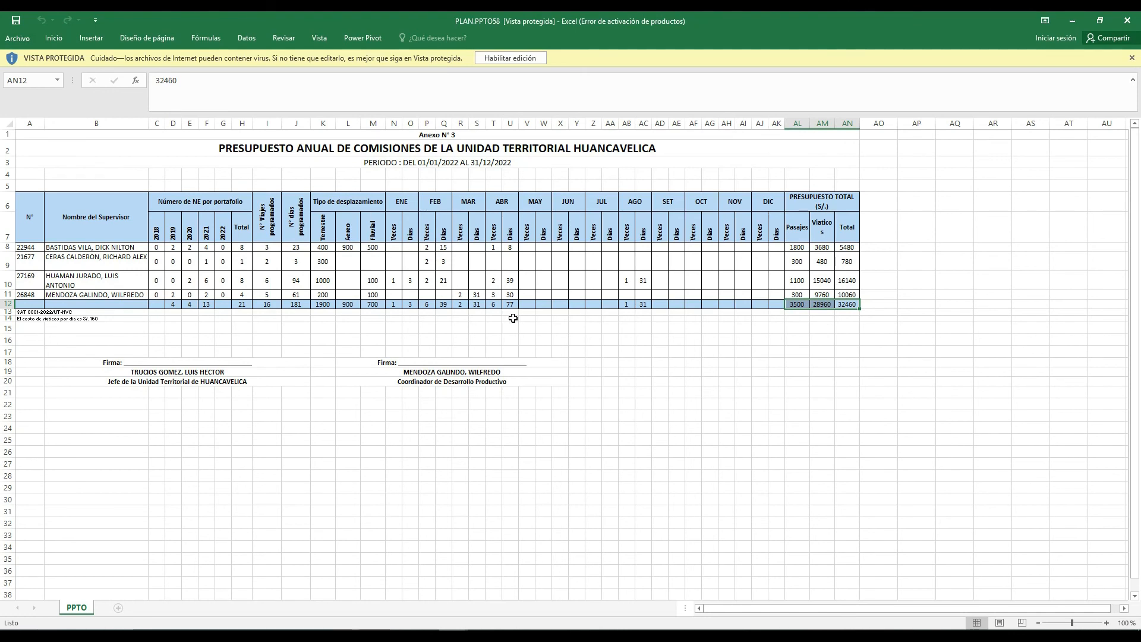
pyautogui.click(798, 313)
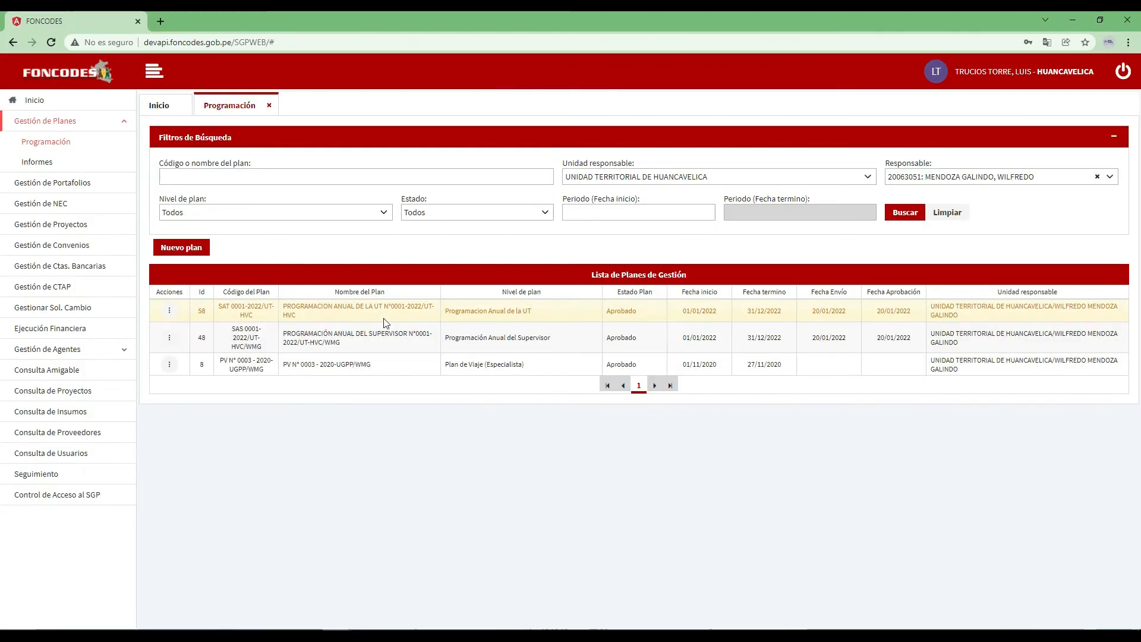
pyautogui.click(1128, 21)
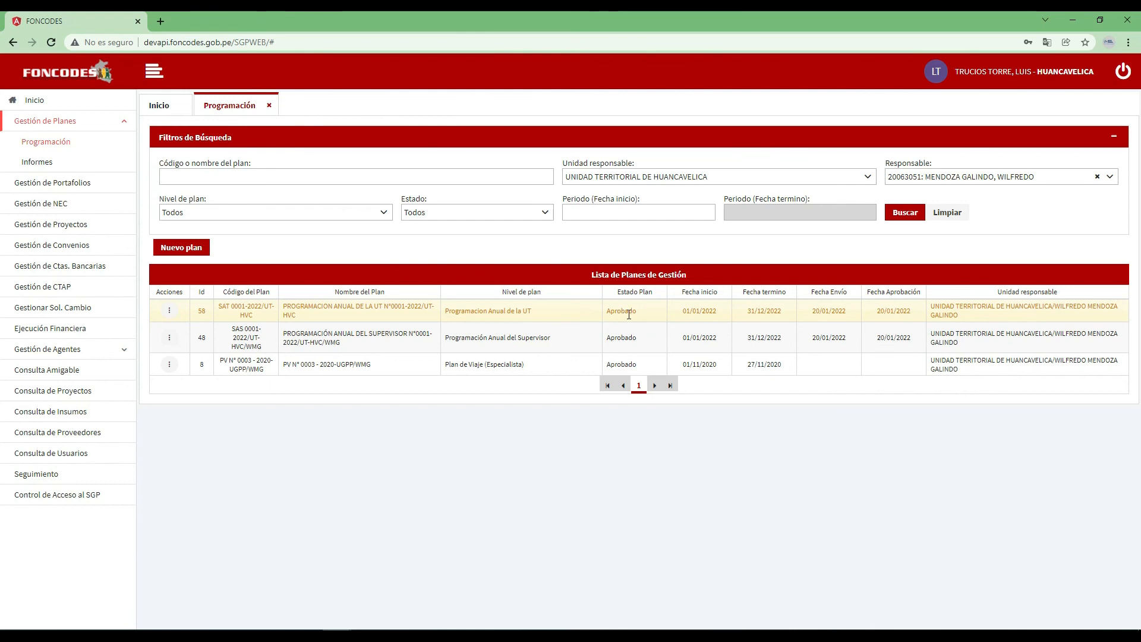
pyautogui.moveTo(645, 314); pyautogui.dragTo(607, 316)
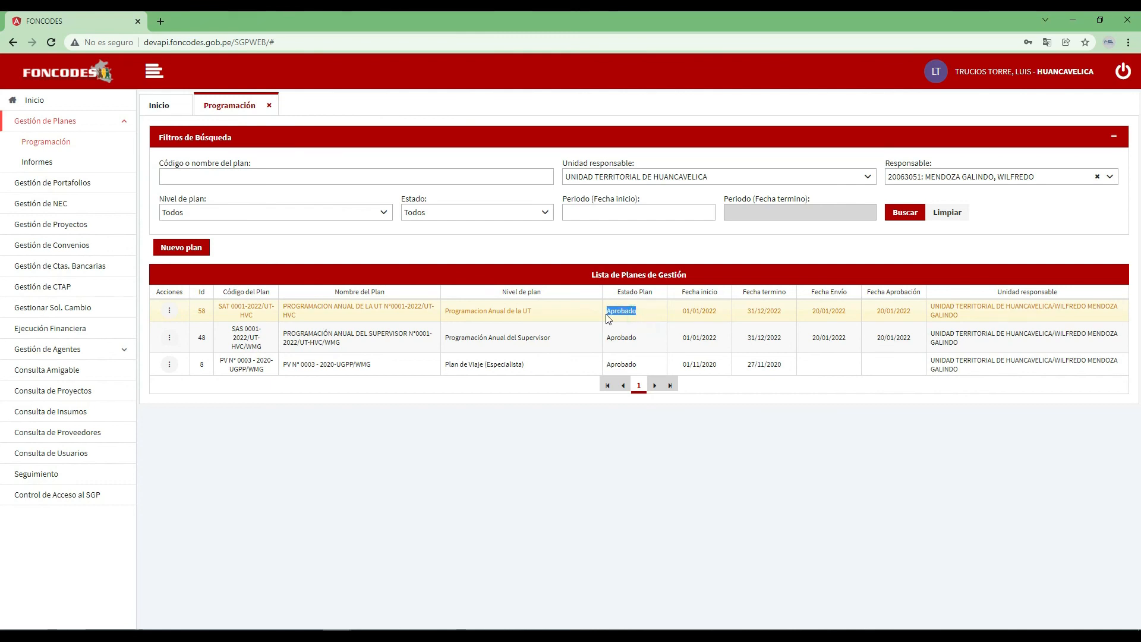